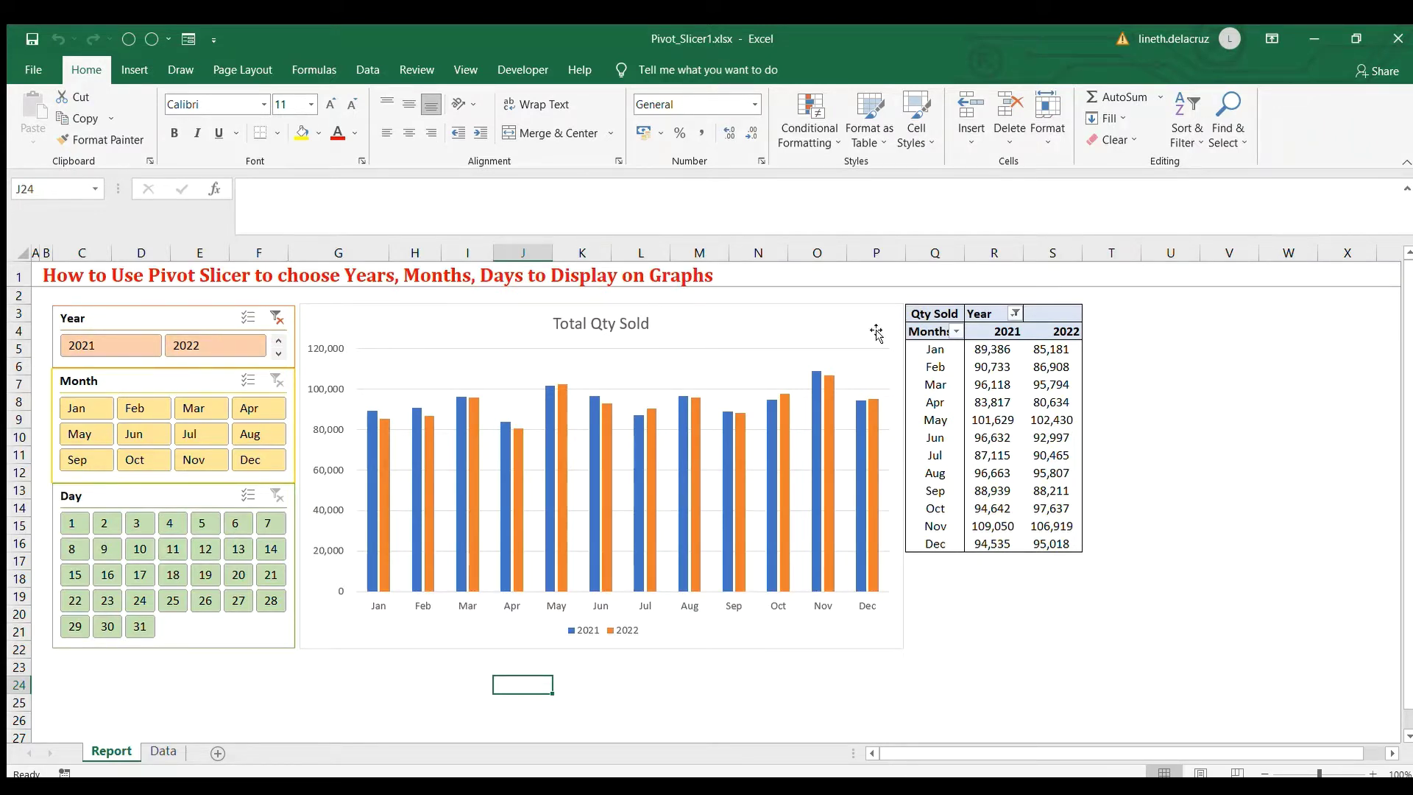
Test the slicers with 2021, Jan–Jun and days 1–15, then restore 2022, all months and days
{"action": "left_click", "coordinate": [87, 346]}
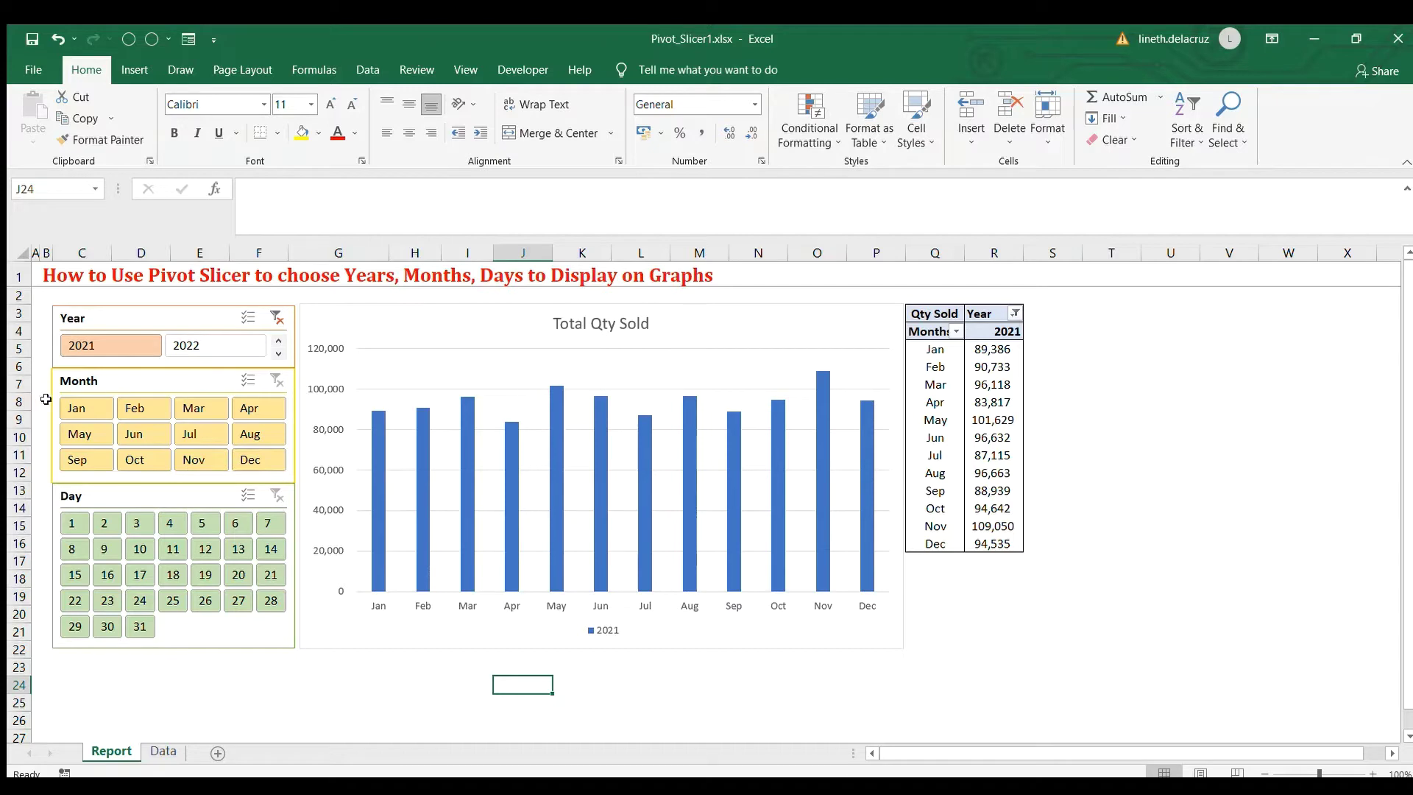
{"action": "left_click", "coordinate": [73, 406]}
{"action": "left_click_drag", "start_coordinate": [74, 406], "coordinate": [134, 434]}
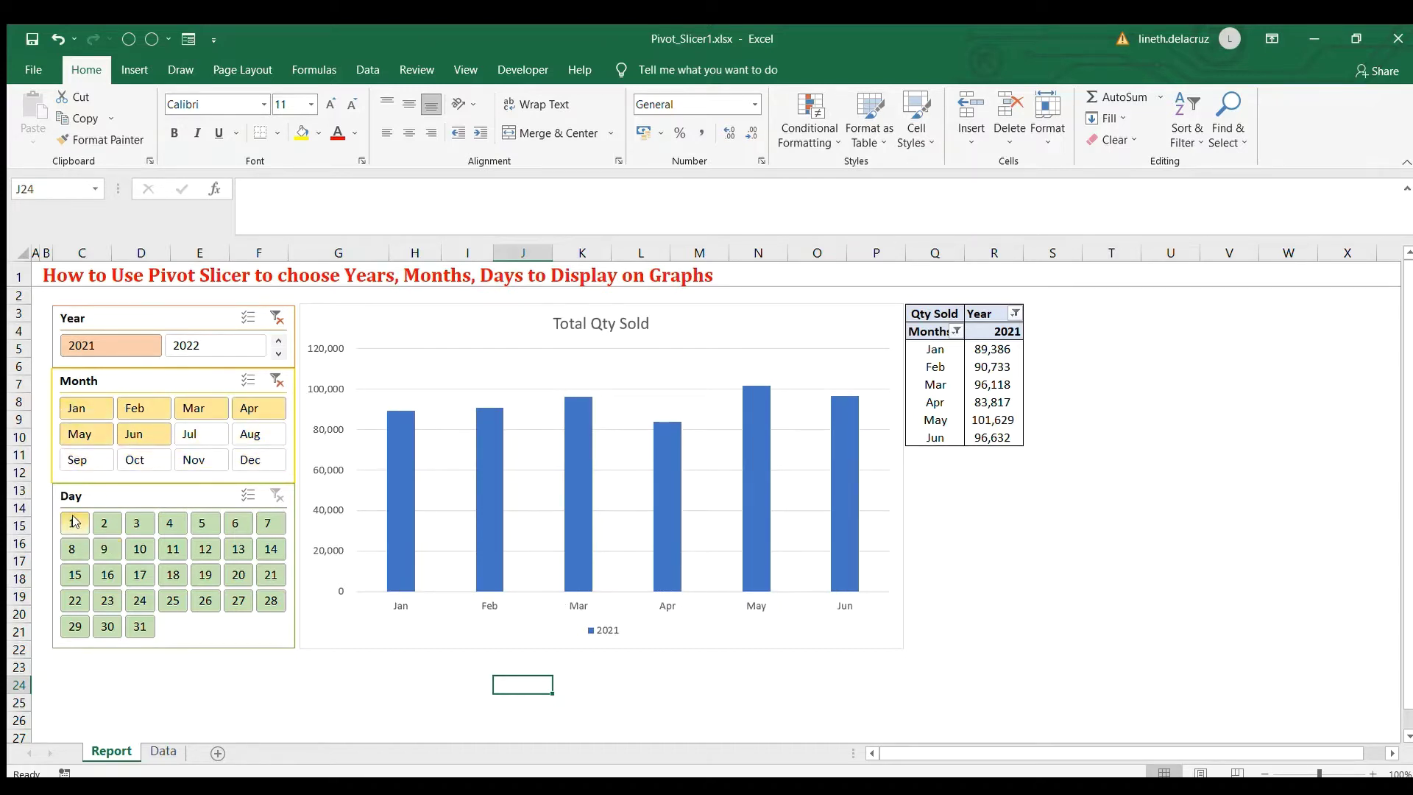
{"action": "left_click_drag", "start_coordinate": [72, 522], "coordinate": [107, 573]}
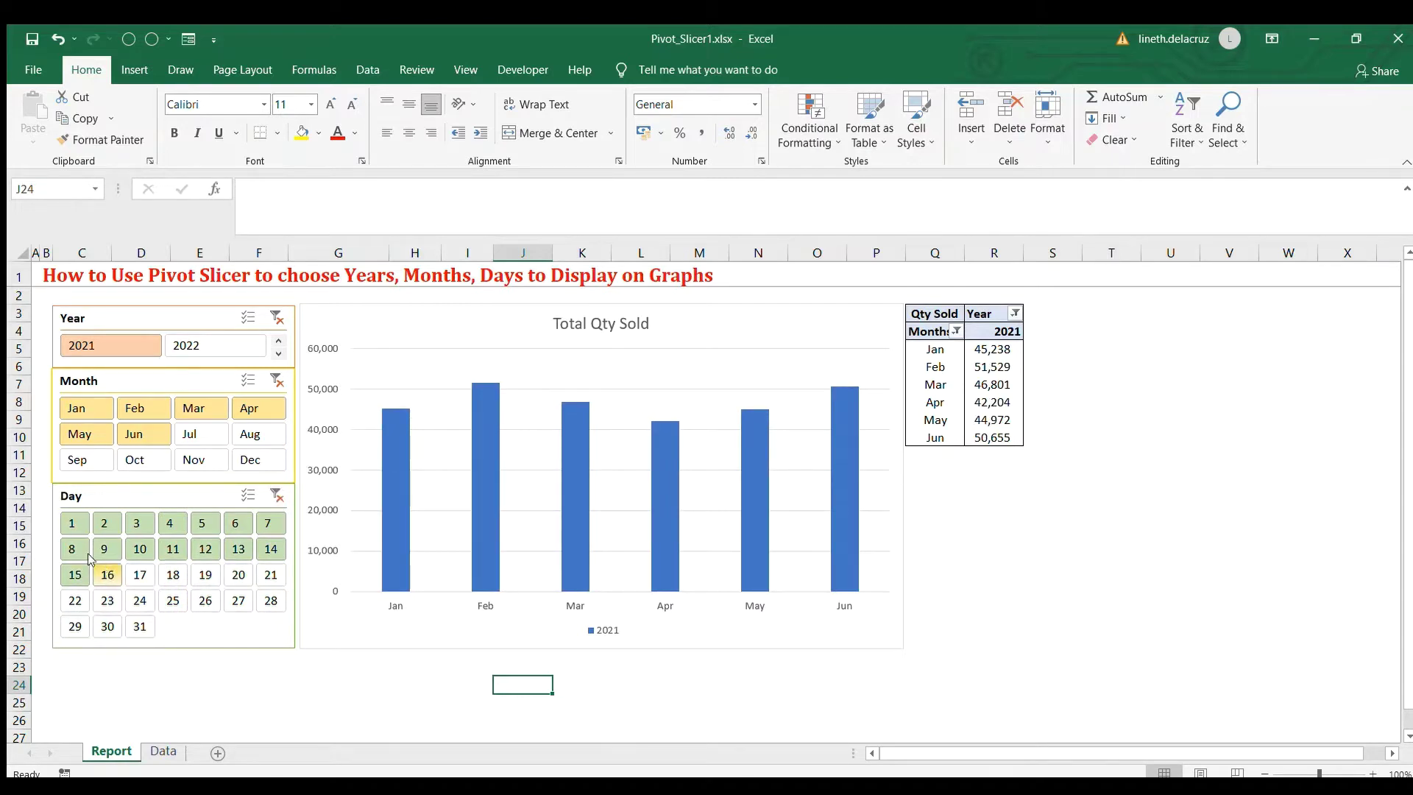
{"action": "left_click", "coordinate": [197, 346]}
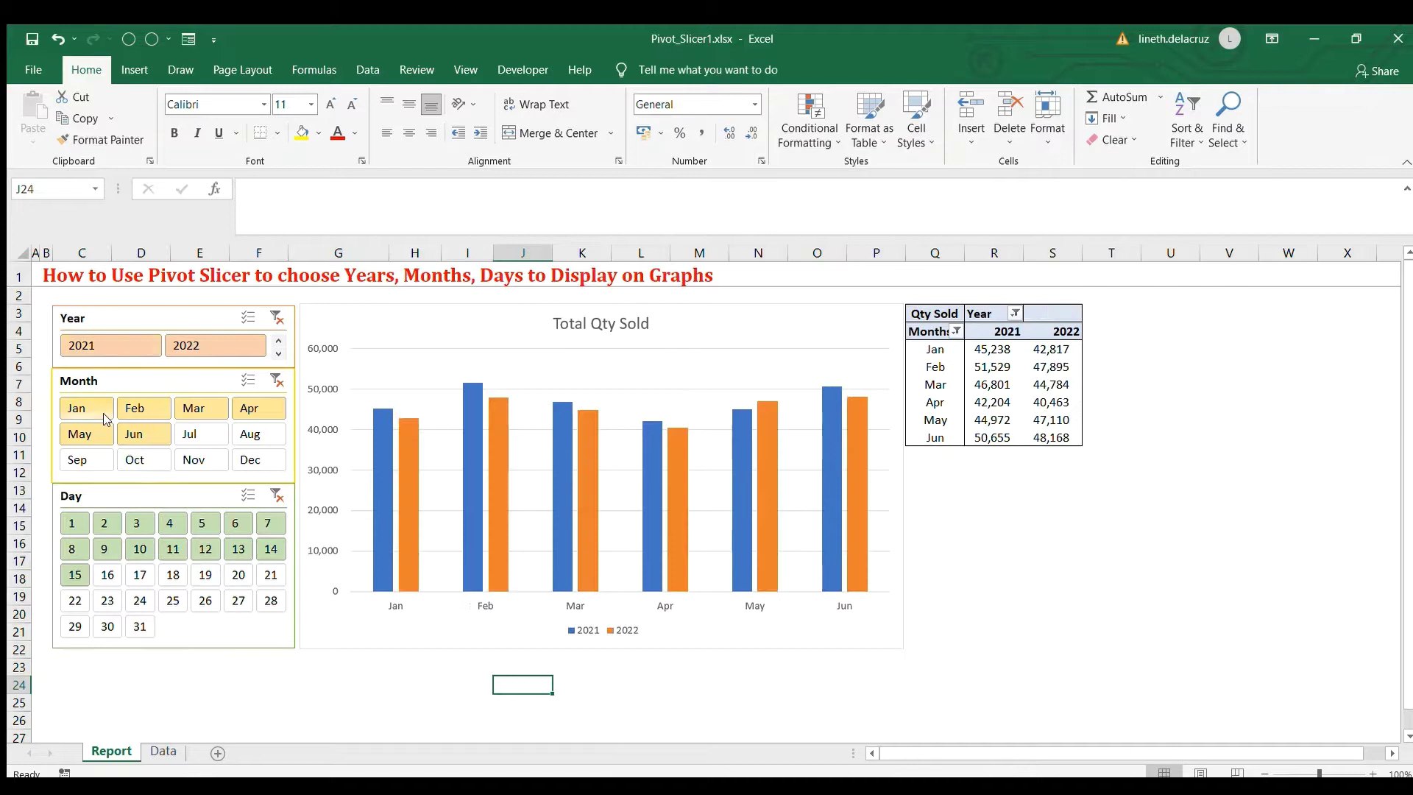
{"action": "left_click_drag", "start_coordinate": [79, 409], "coordinate": [249, 459]}
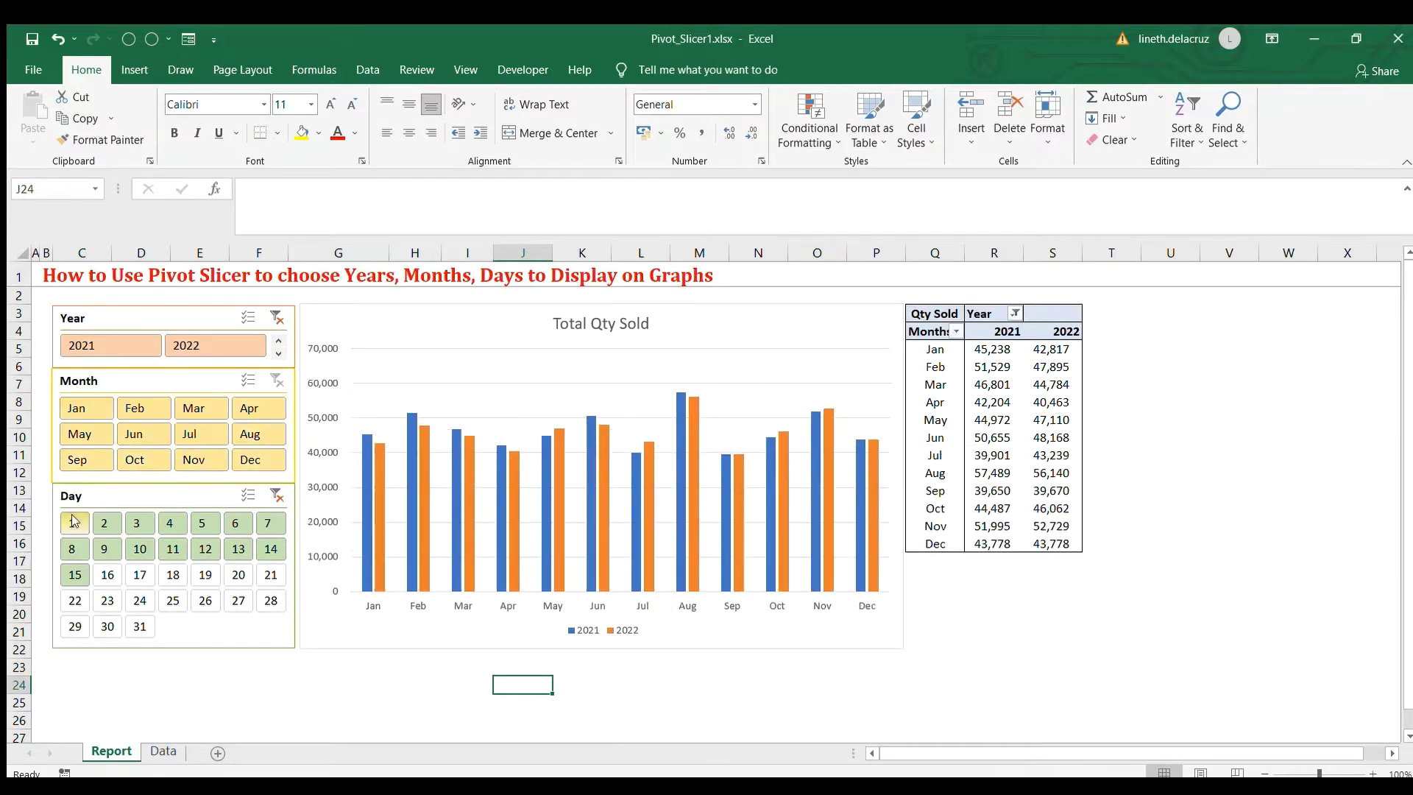
{"action": "left_click_drag", "start_coordinate": [66, 524], "coordinate": [139, 626]}
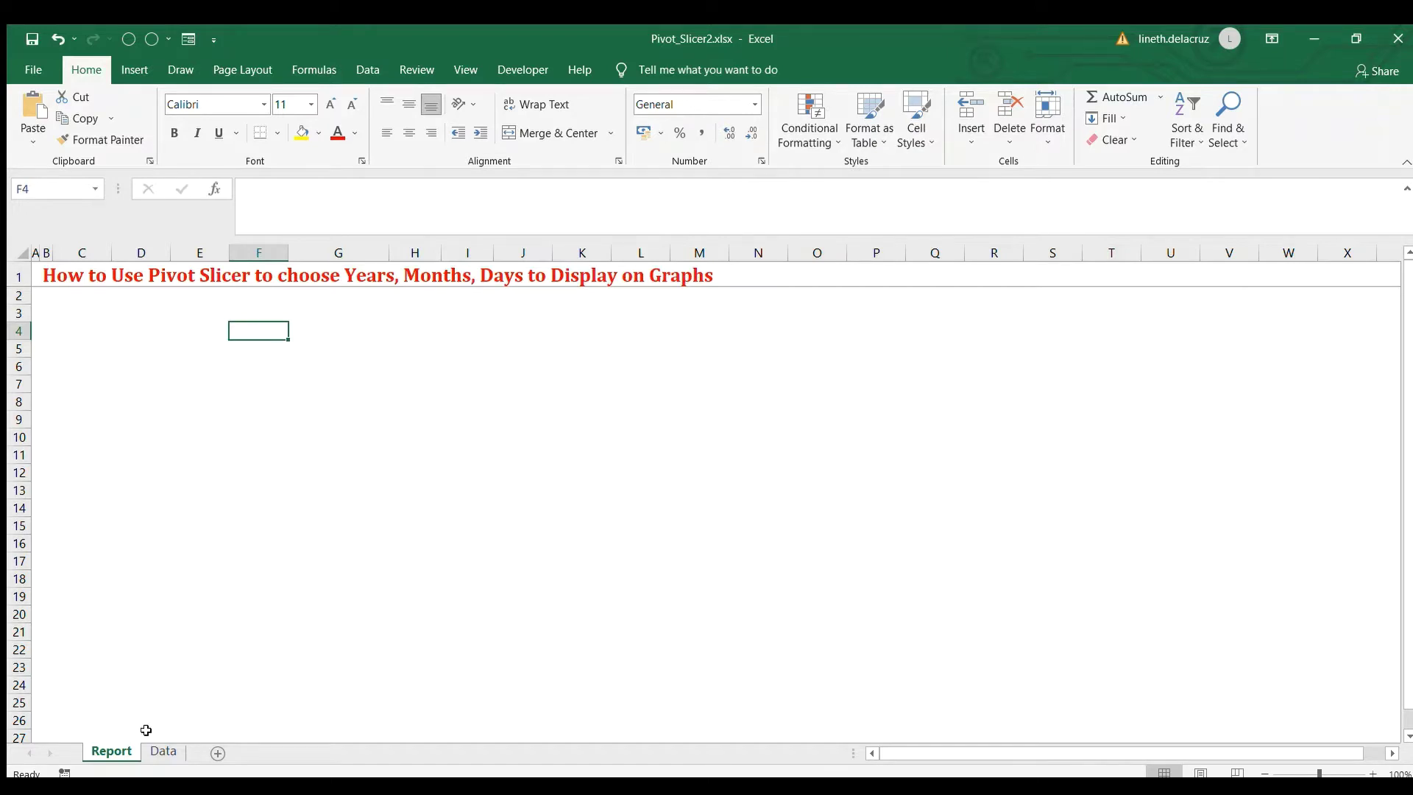
On the Data sheet, select the Date and Qty Sold range A1:B2999
{"action": "left_click", "coordinate": [161, 752]}
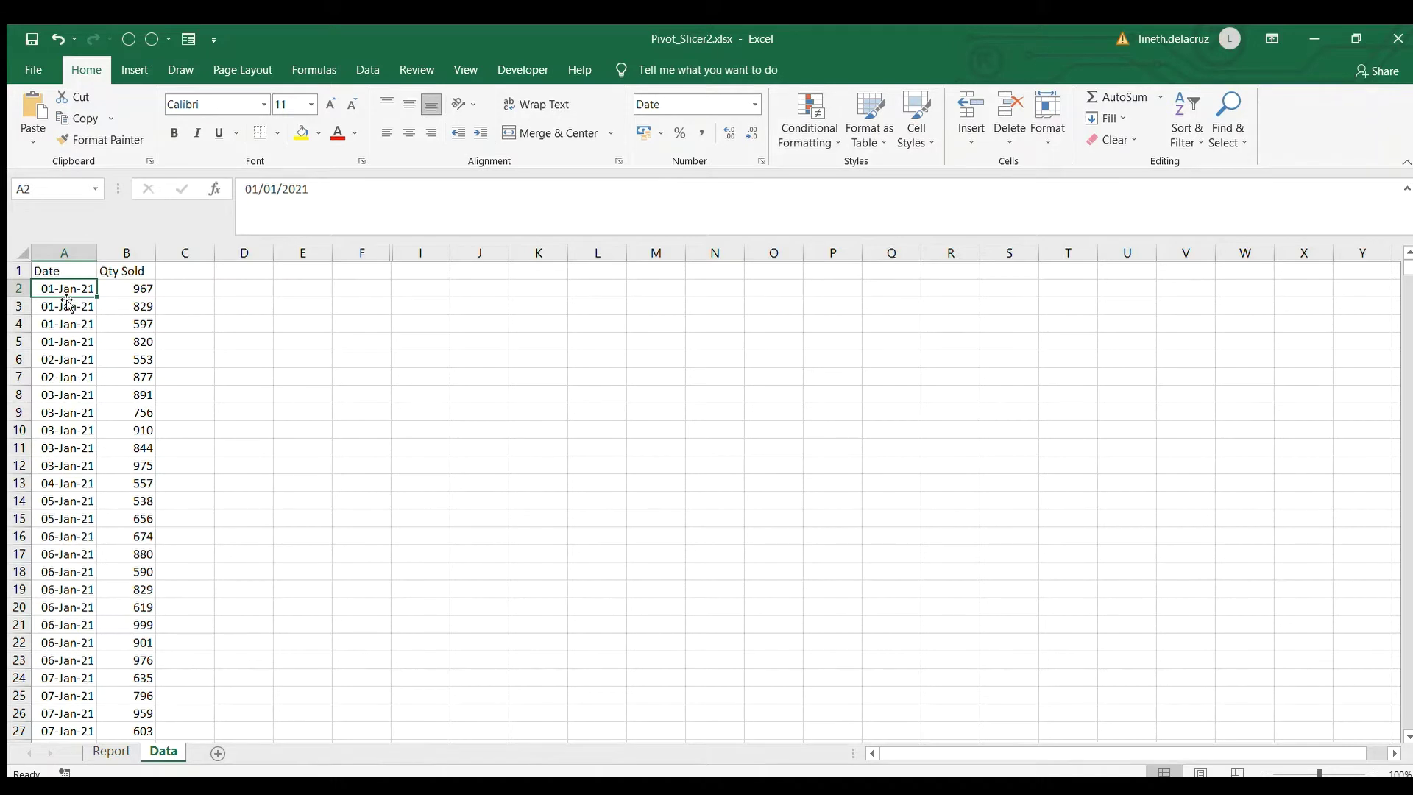
{"action": "left_click", "coordinate": [65, 271]}
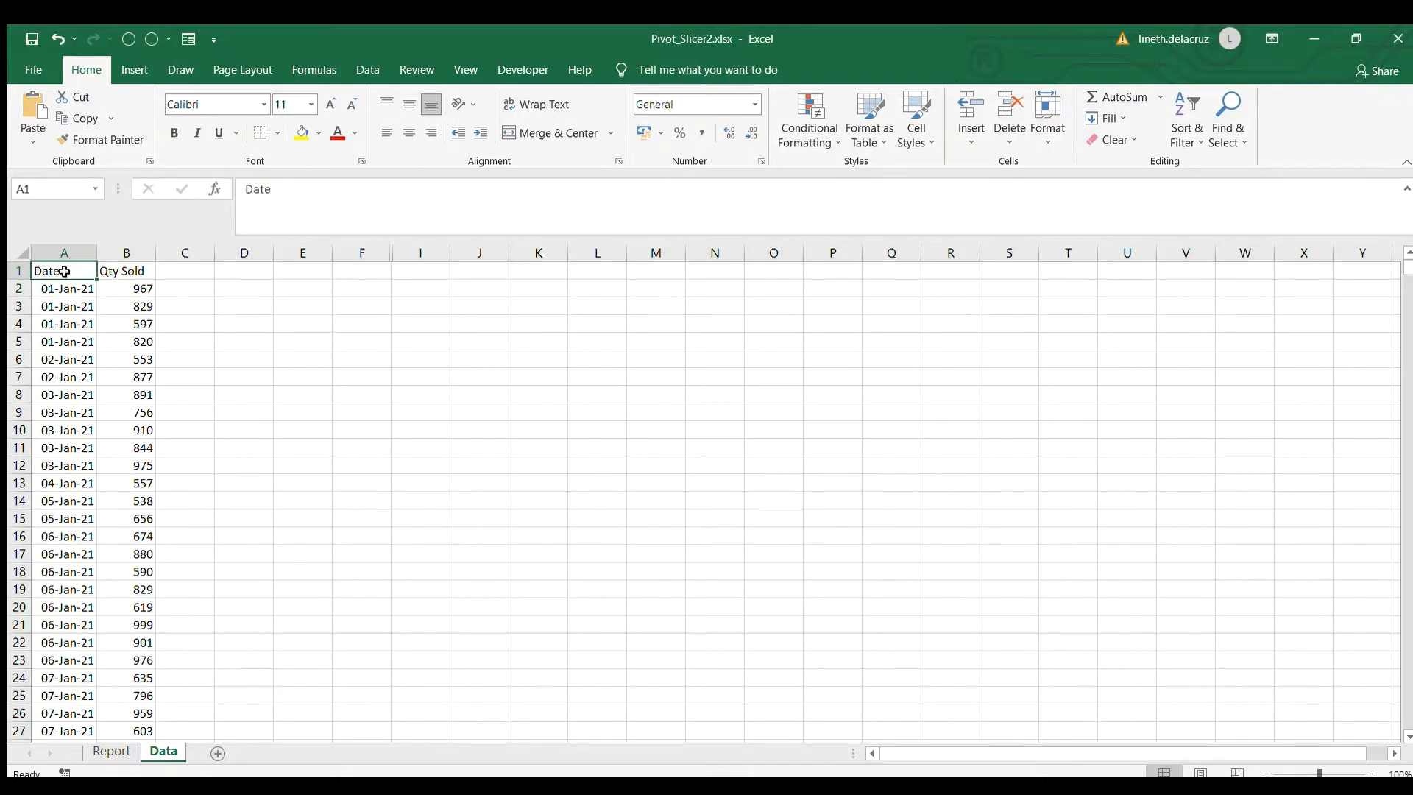
{"action": "key", "text": "Right"}
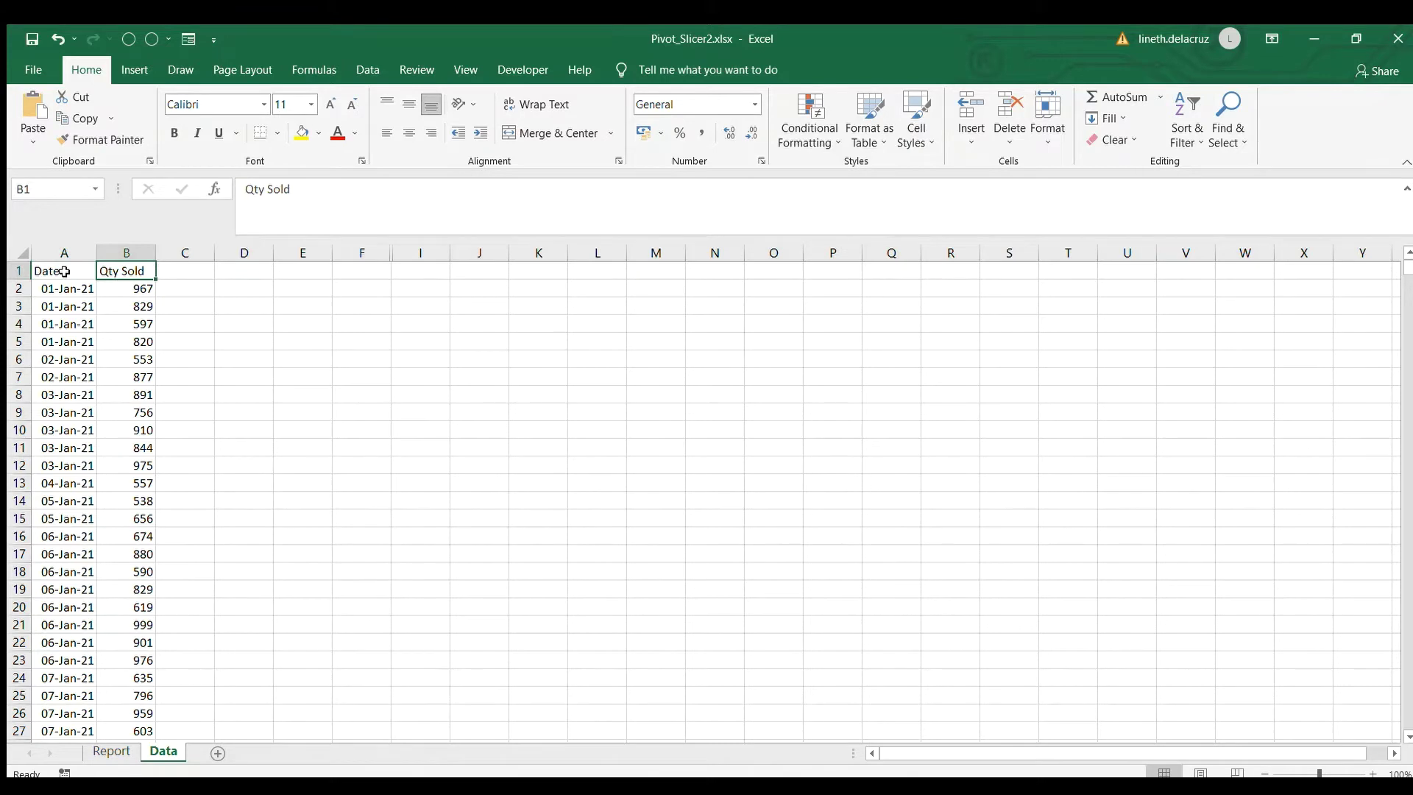
{"action": "key", "text": "Left"}
{"action": "key", "text": "shift+Right"}
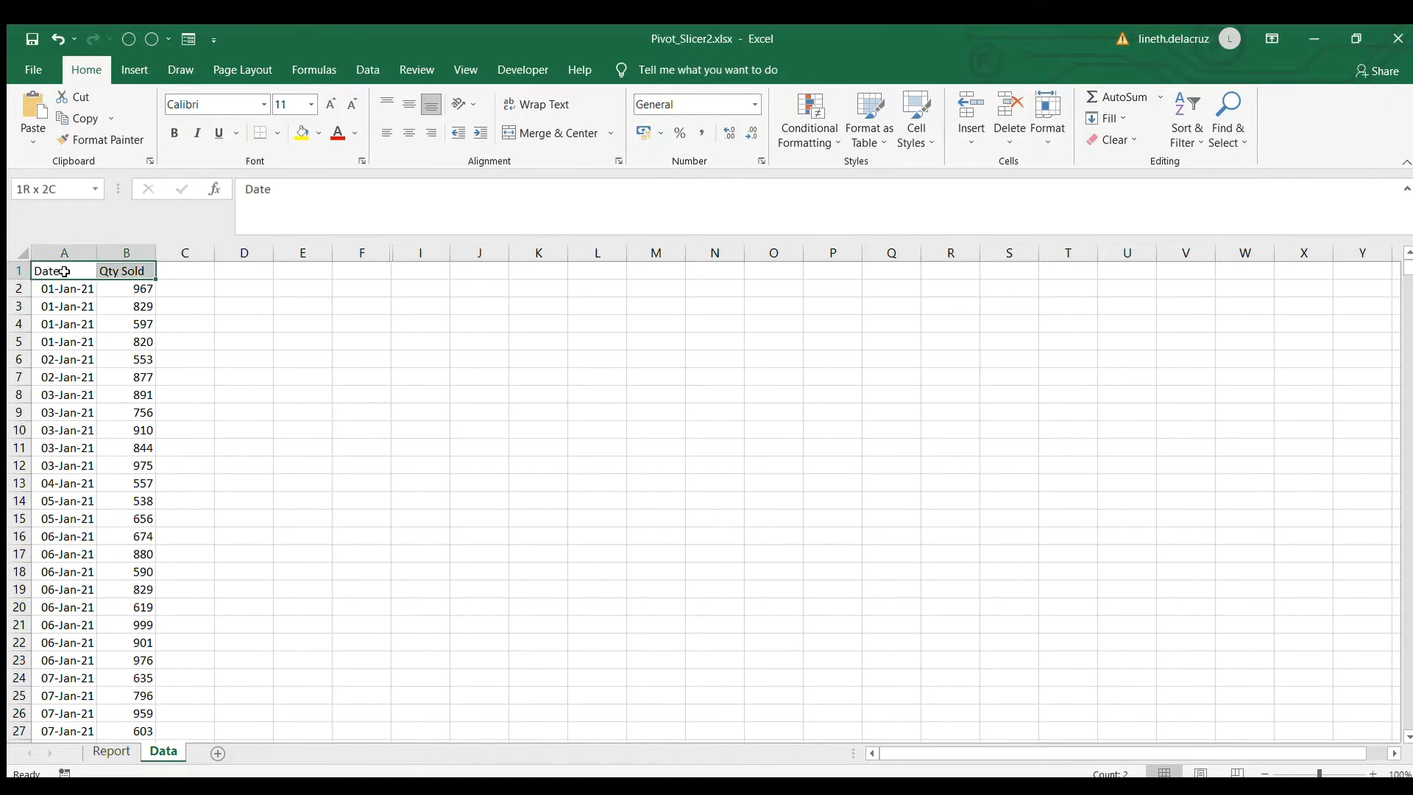
{"action": "key", "text": "ctrl+shift+Down"}
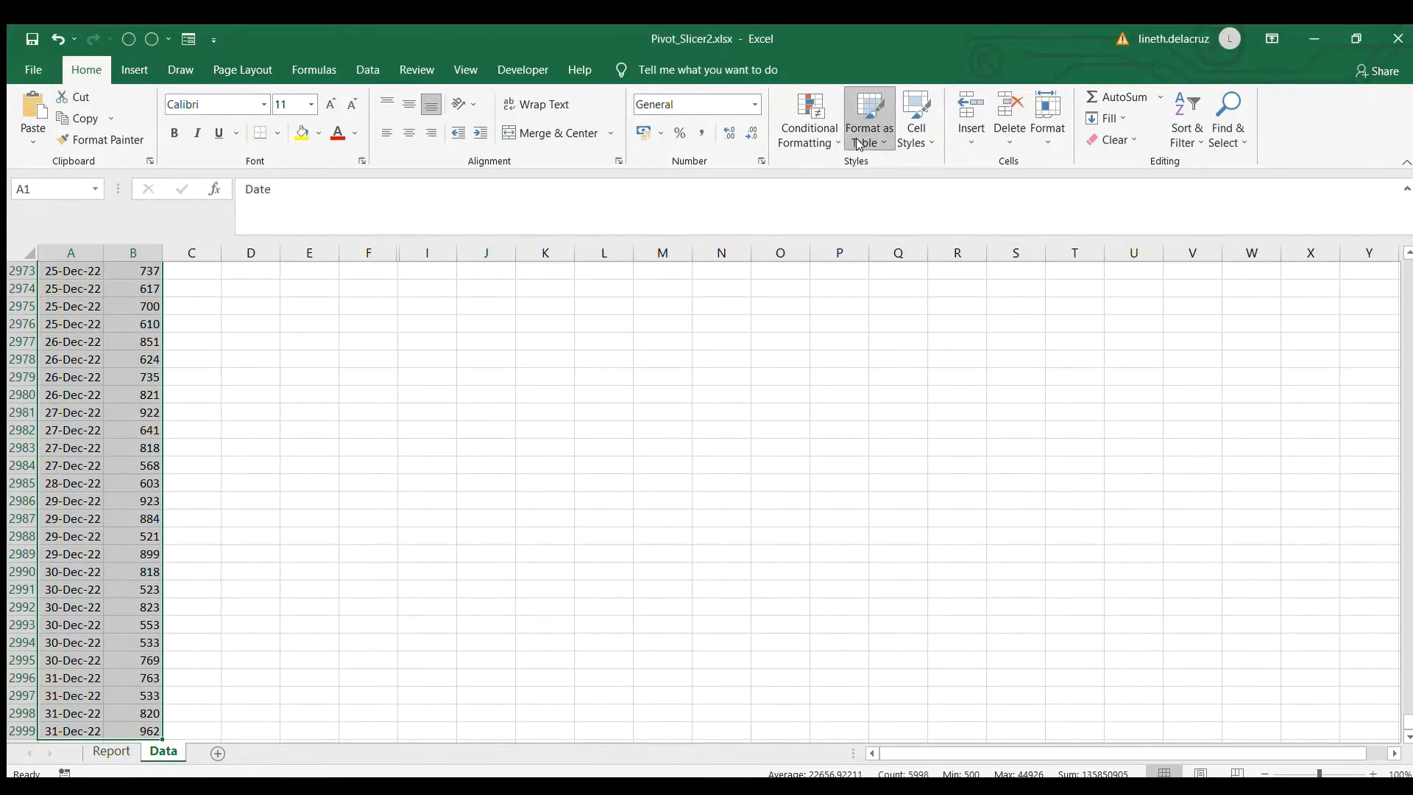
Convert A1:B2999 into Table1 with a header row using Ctrl+T
{"action": "key", "text": "ctrl+t"}
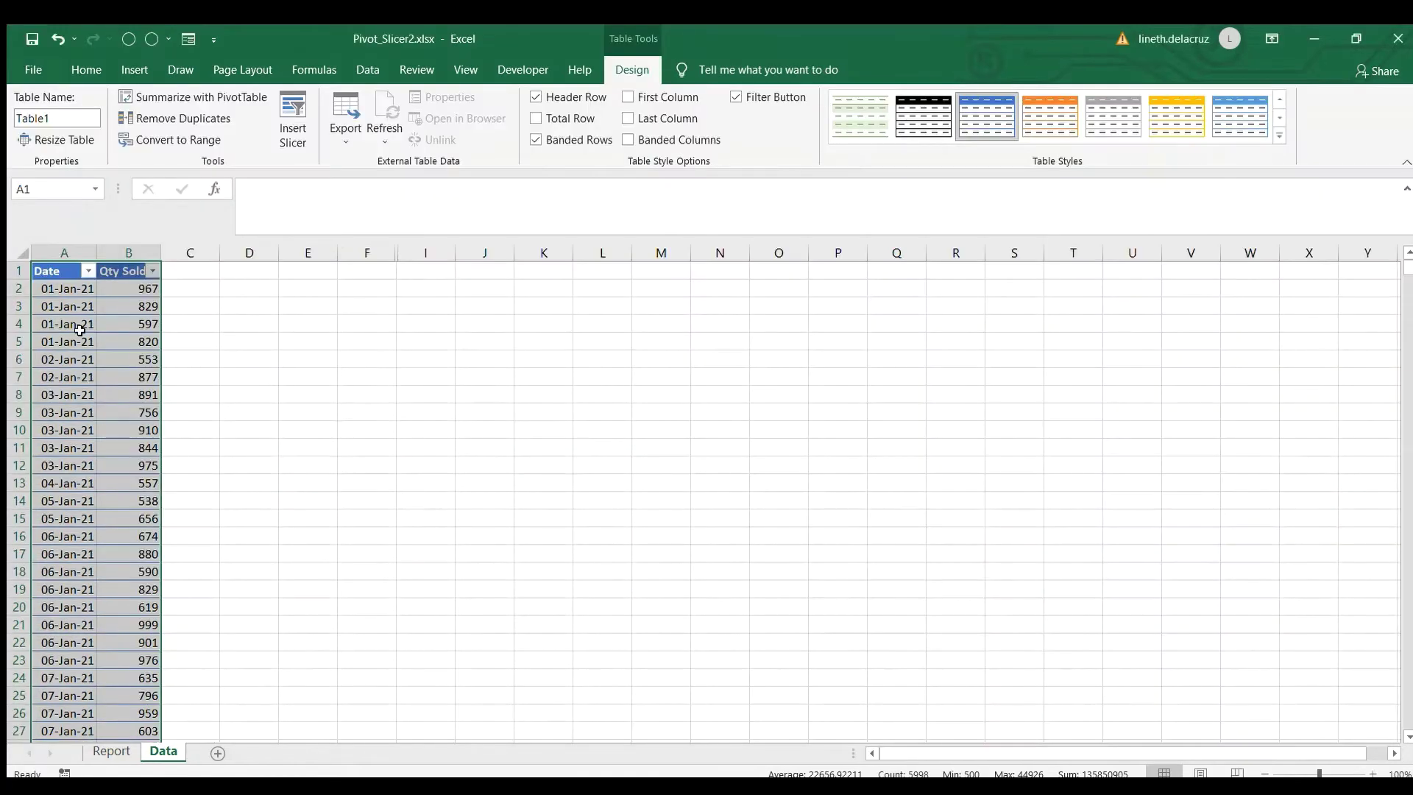
Add Day, Month and Year column headers in C1:E1 of the table
{"action": "left_click", "coordinate": [188, 273]}
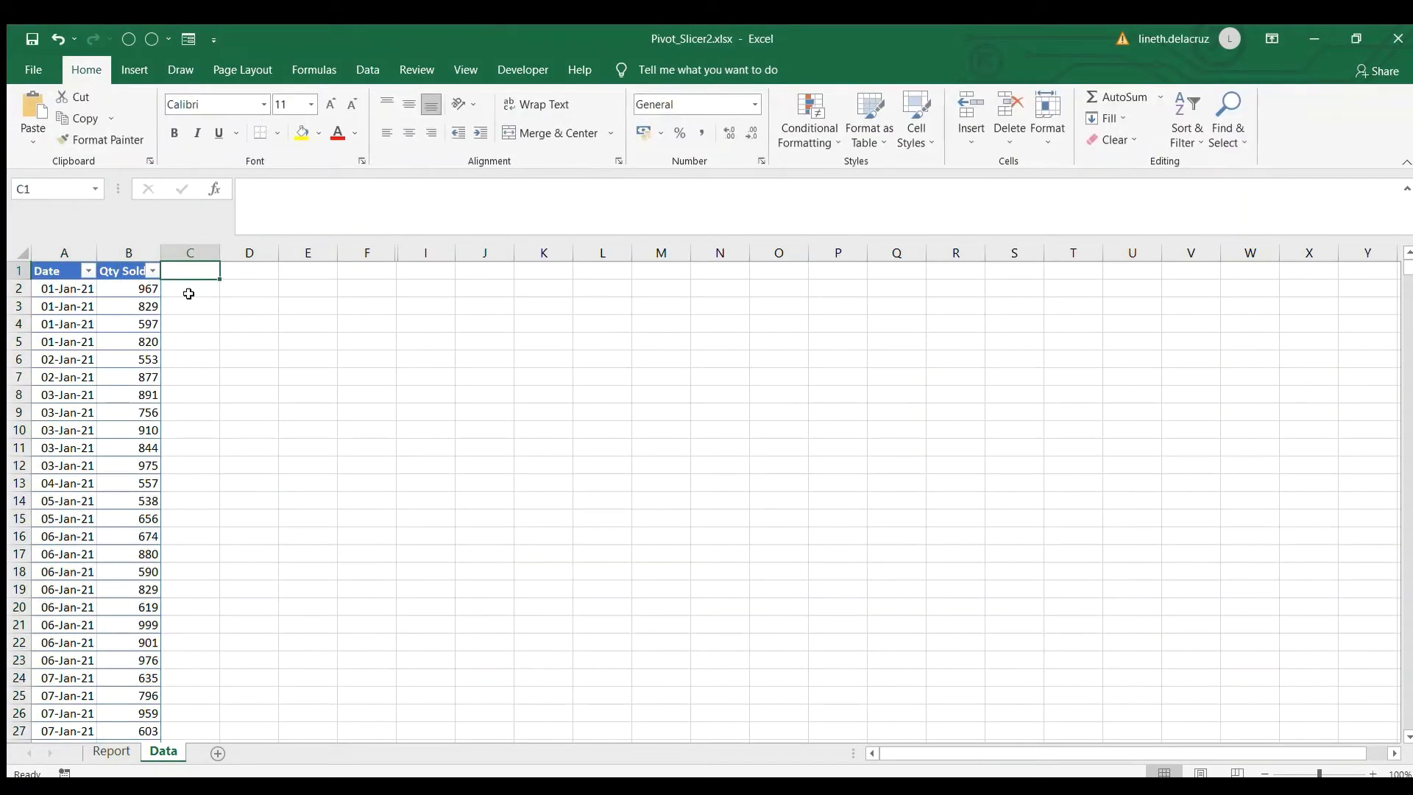
{"action": "type", "text": "Day"}
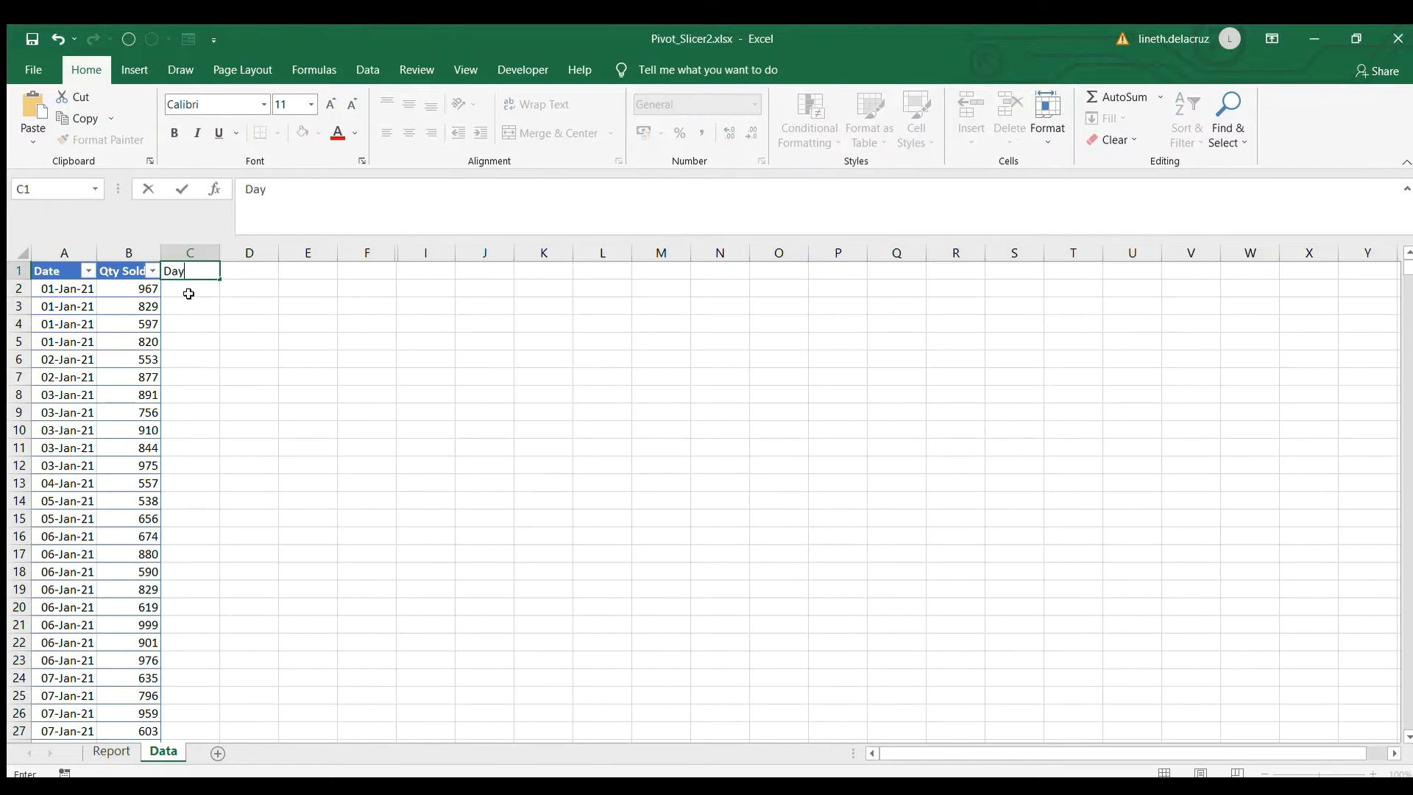
{"action": "key", "text": "Tab"}
{"action": "type", "text": "Month"}
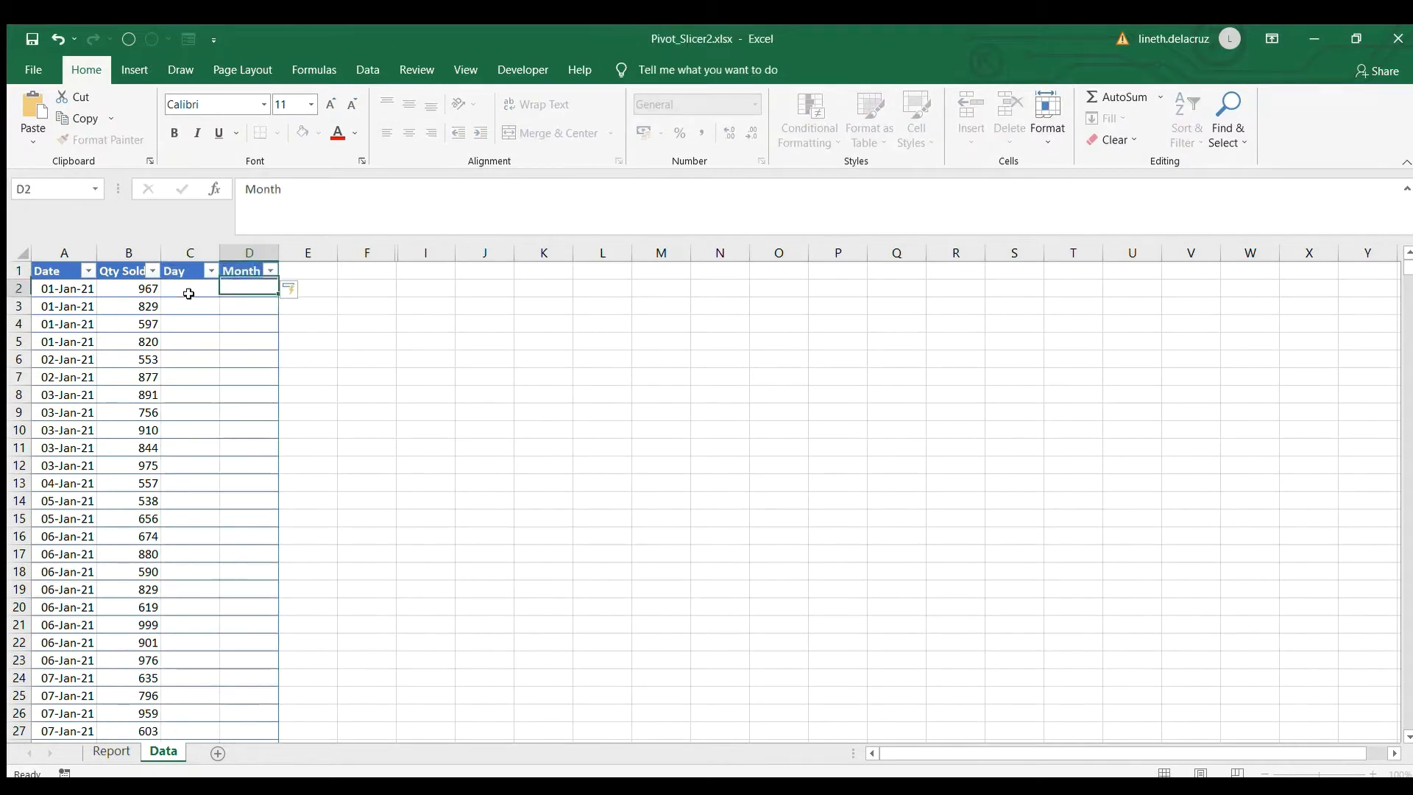
{"action": "key", "text": "Tab"}
{"action": "type", "text": "Year"}
{"action": "key", "text": "Return"}
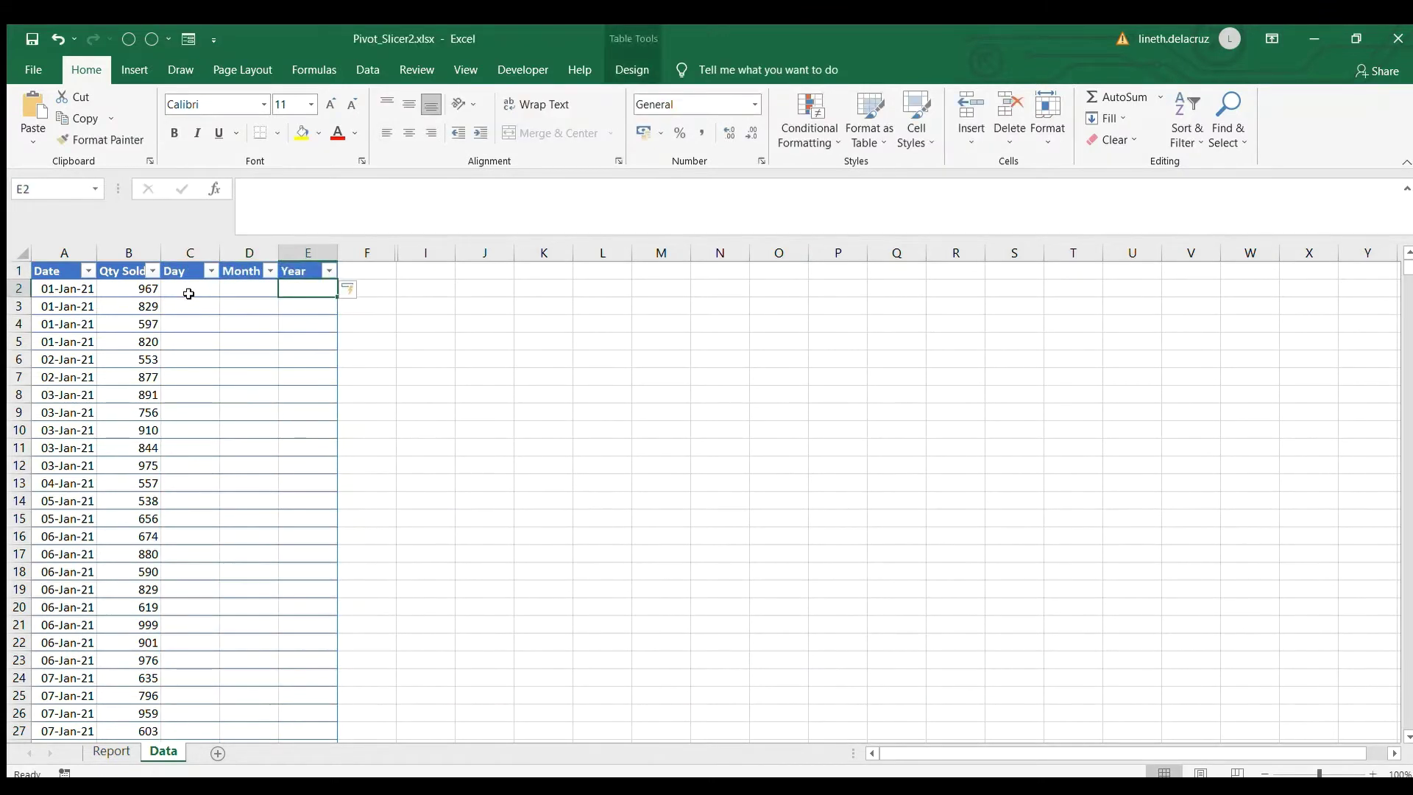
{"action": "left_click", "coordinate": [190, 295]}
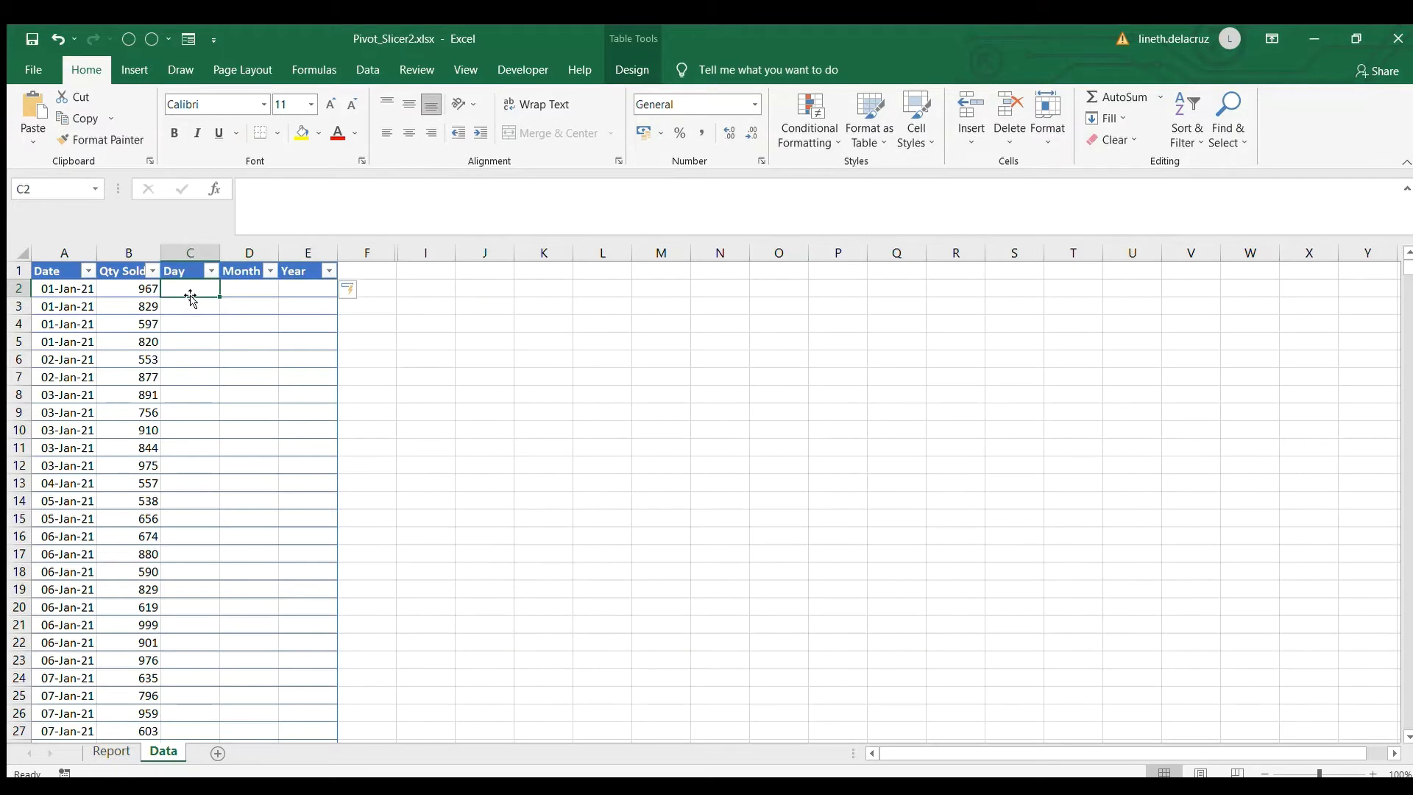
{"action": "type", "text": "=day("}
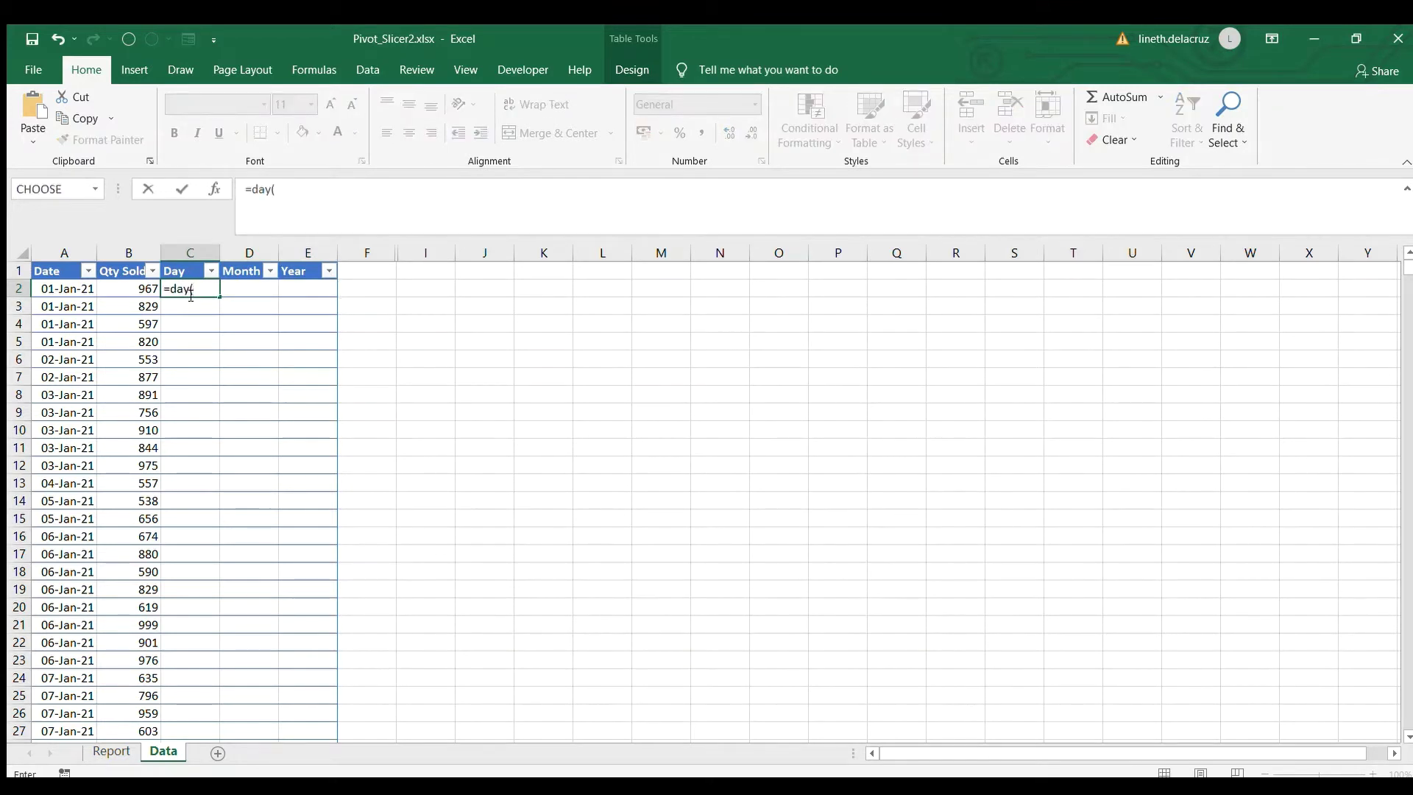
{"action": "key", "text": "Left"}
{"action": "key", "text": "Left"}
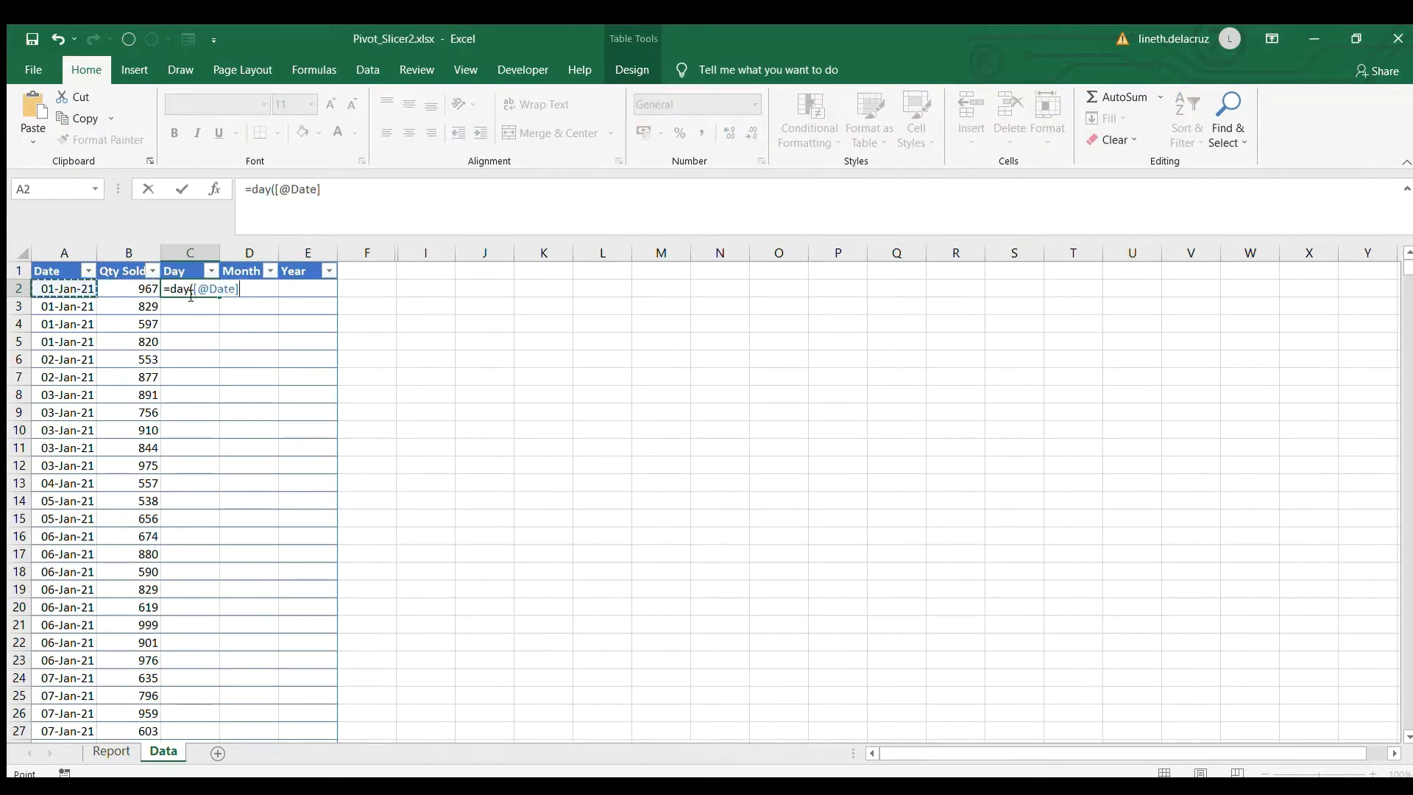
{"action": "key", "text": "Return"}
{"action": "key", "text": "Up"}
{"action": "key", "text": "Right"}
{"action": "type", "text": "="}
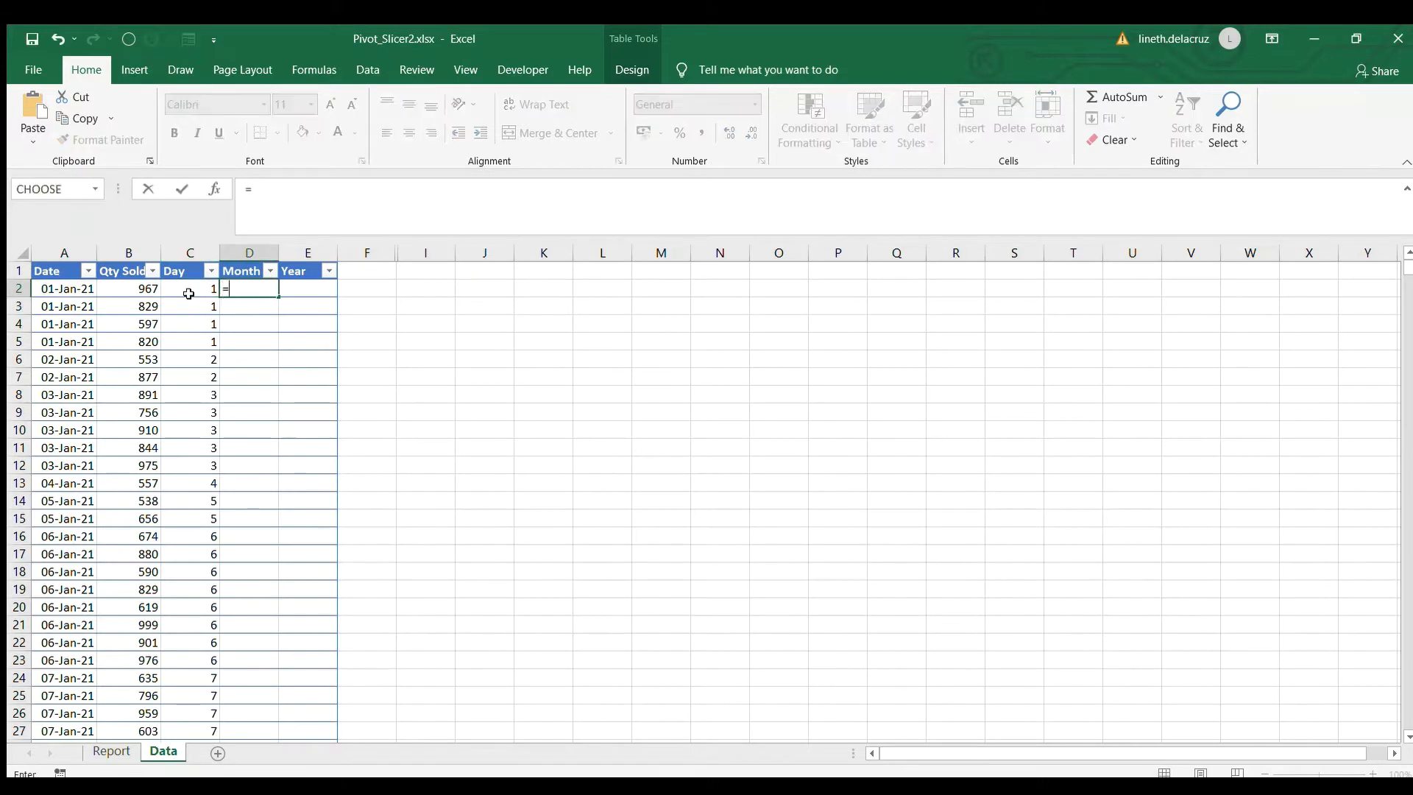
{"action": "type", "text": "eomonth"}
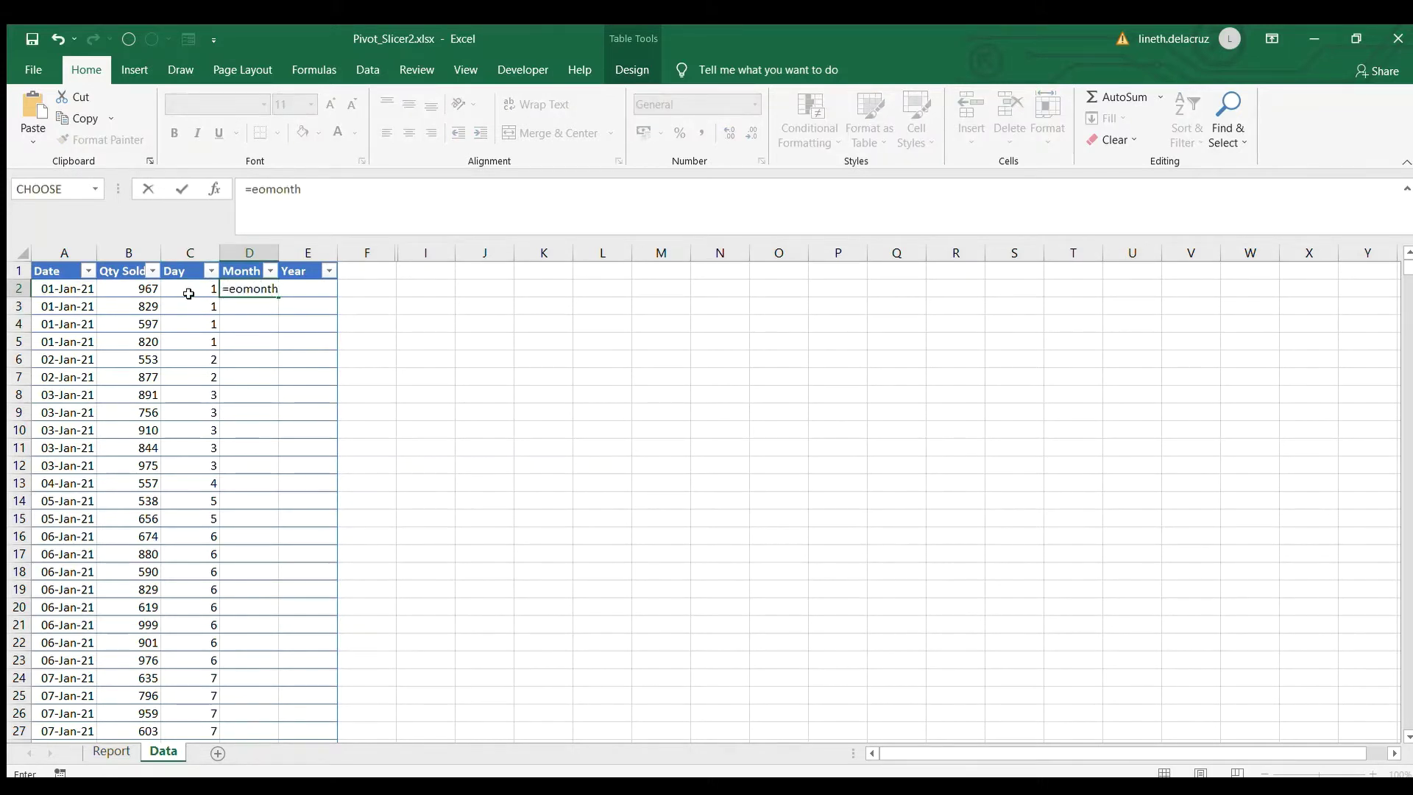
{"action": "type", "text": "("}
{"action": "key", "text": "Left"}
{"action": "key", "text": "Left"}
{"action": "key", "text": "Left"}
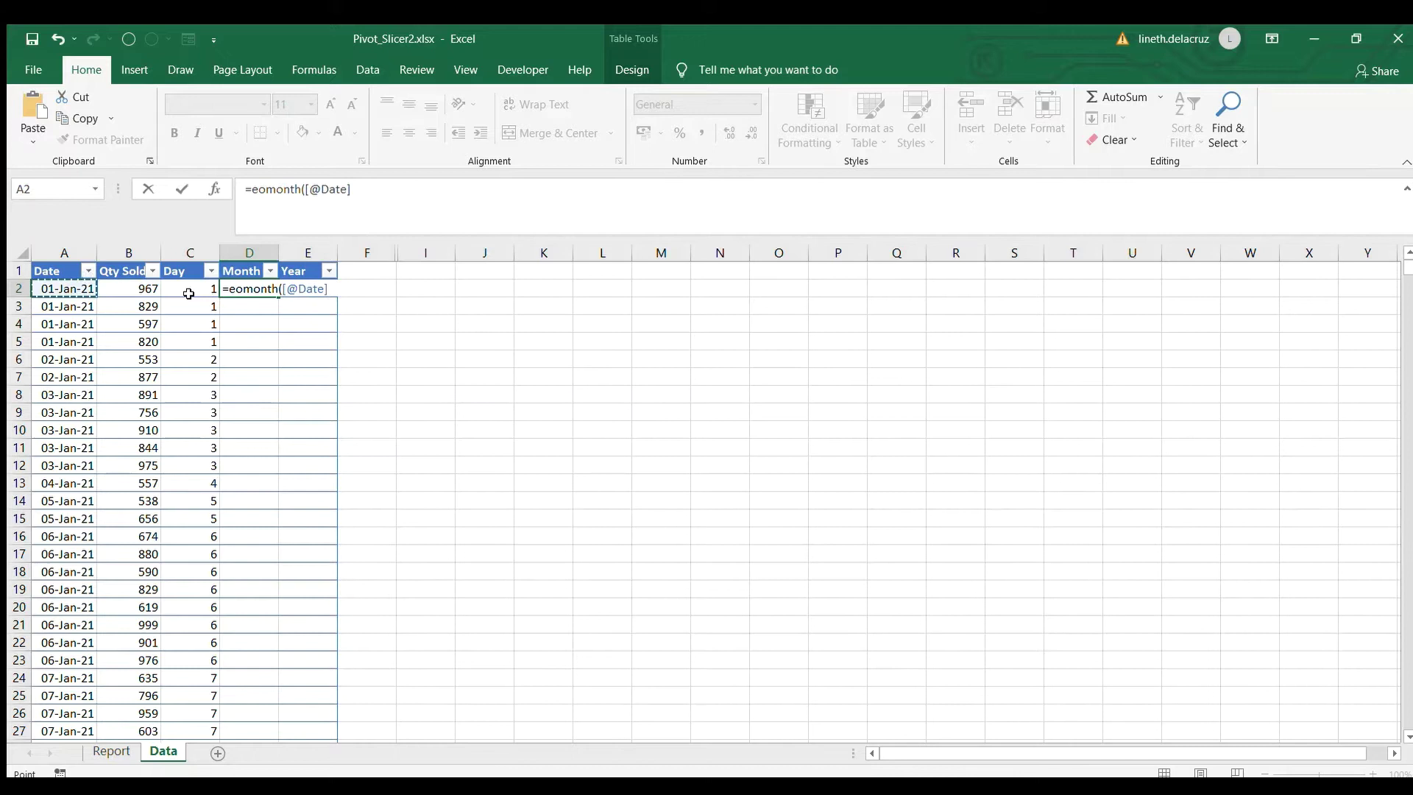
{"action": "type", "text": ",0"}
{"action": "left_click", "coordinate": [231, 290]}
{"action": "type", "text": "text("}
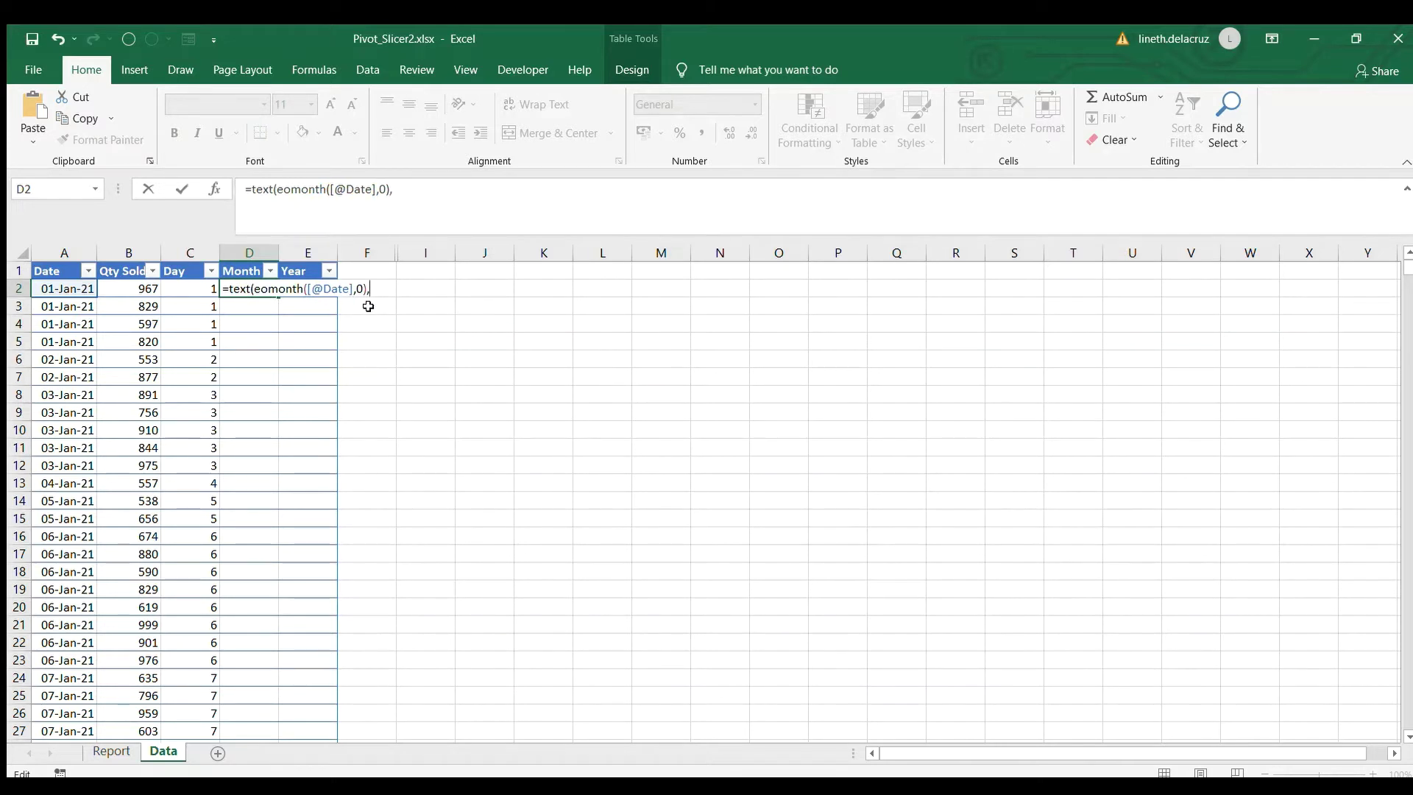
{"action": "type", "text": "mmm\")"}
{"action": "key", "text": "ctrl+Return"}
{"action": "key", "text": "Right"}
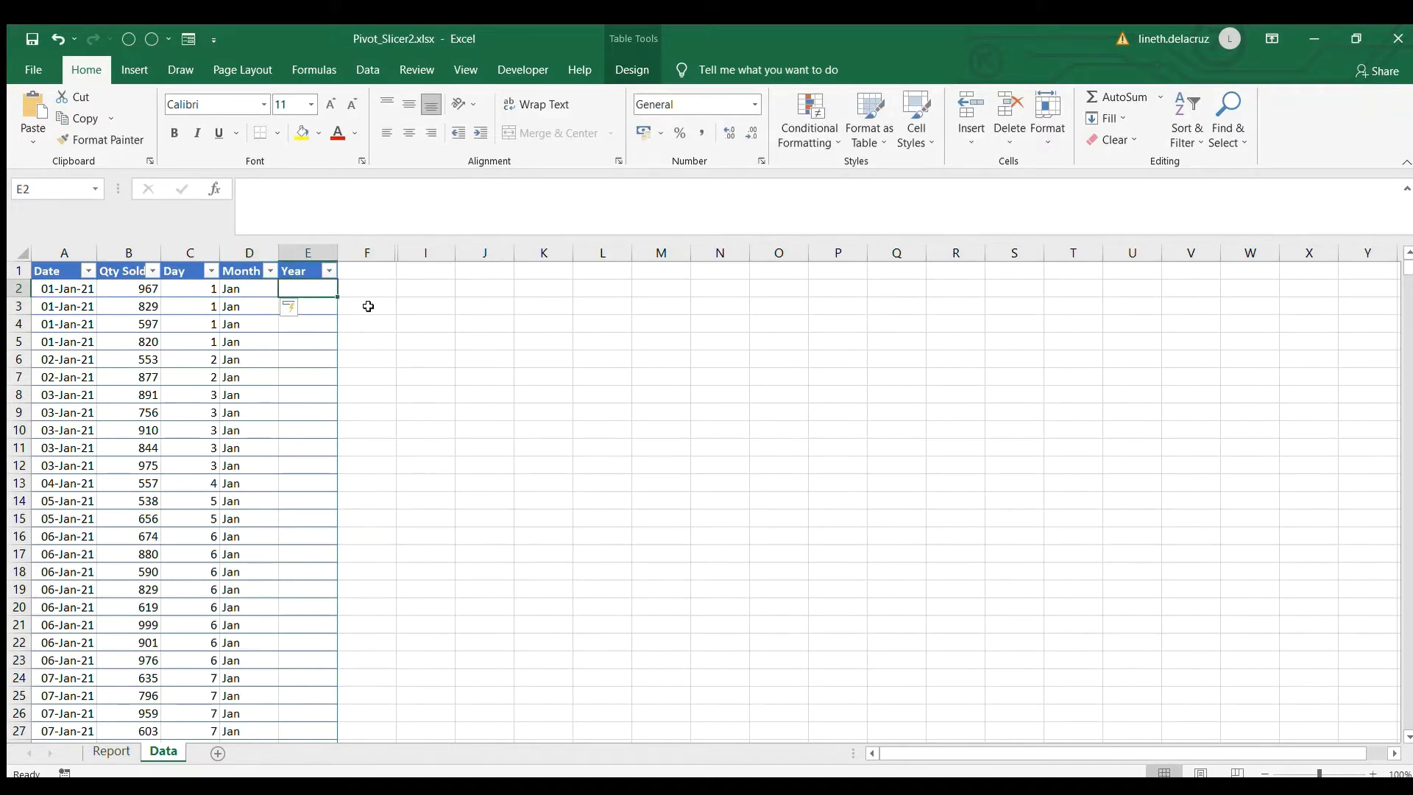
{"action": "type", "text": "=year("}
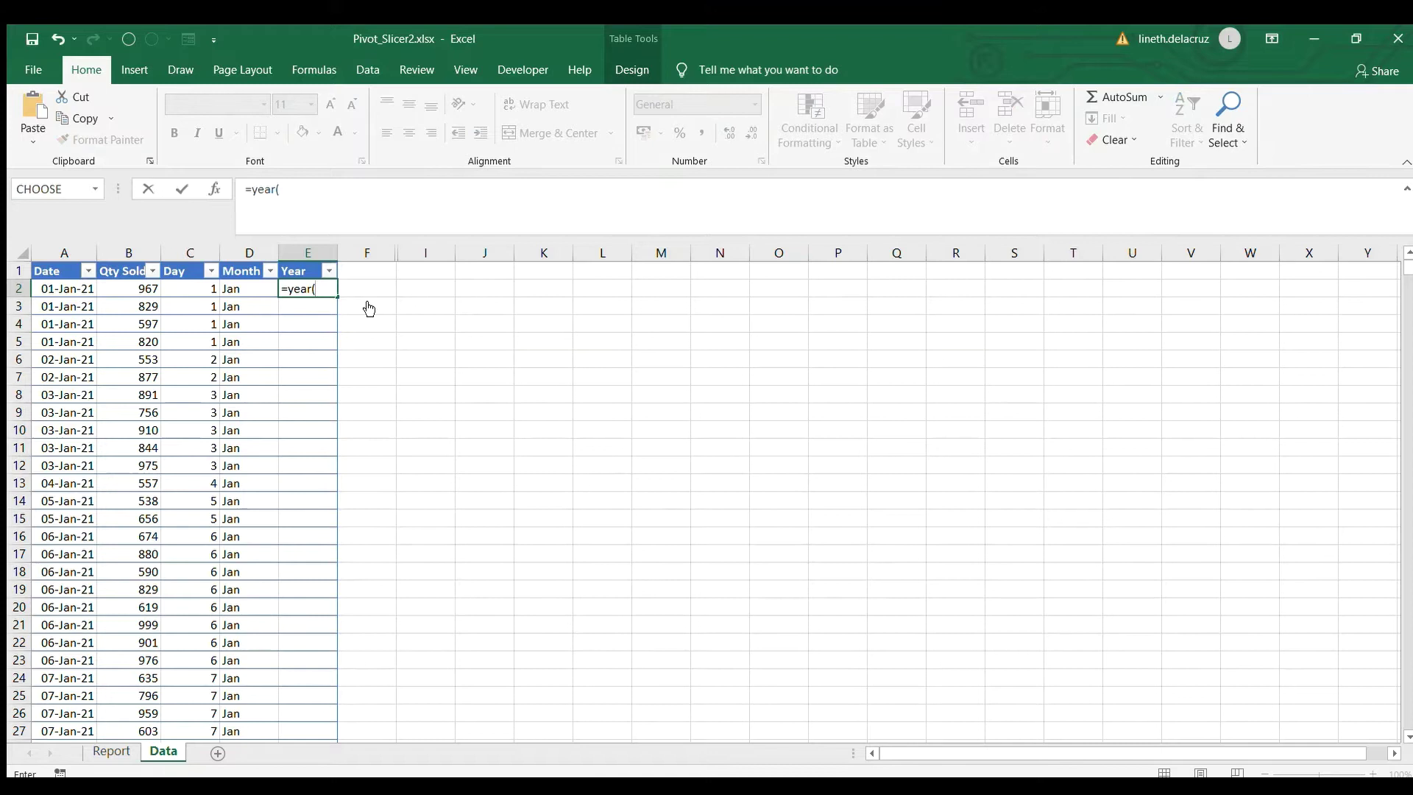
{"action": "left_click", "coordinate": [57, 290]}
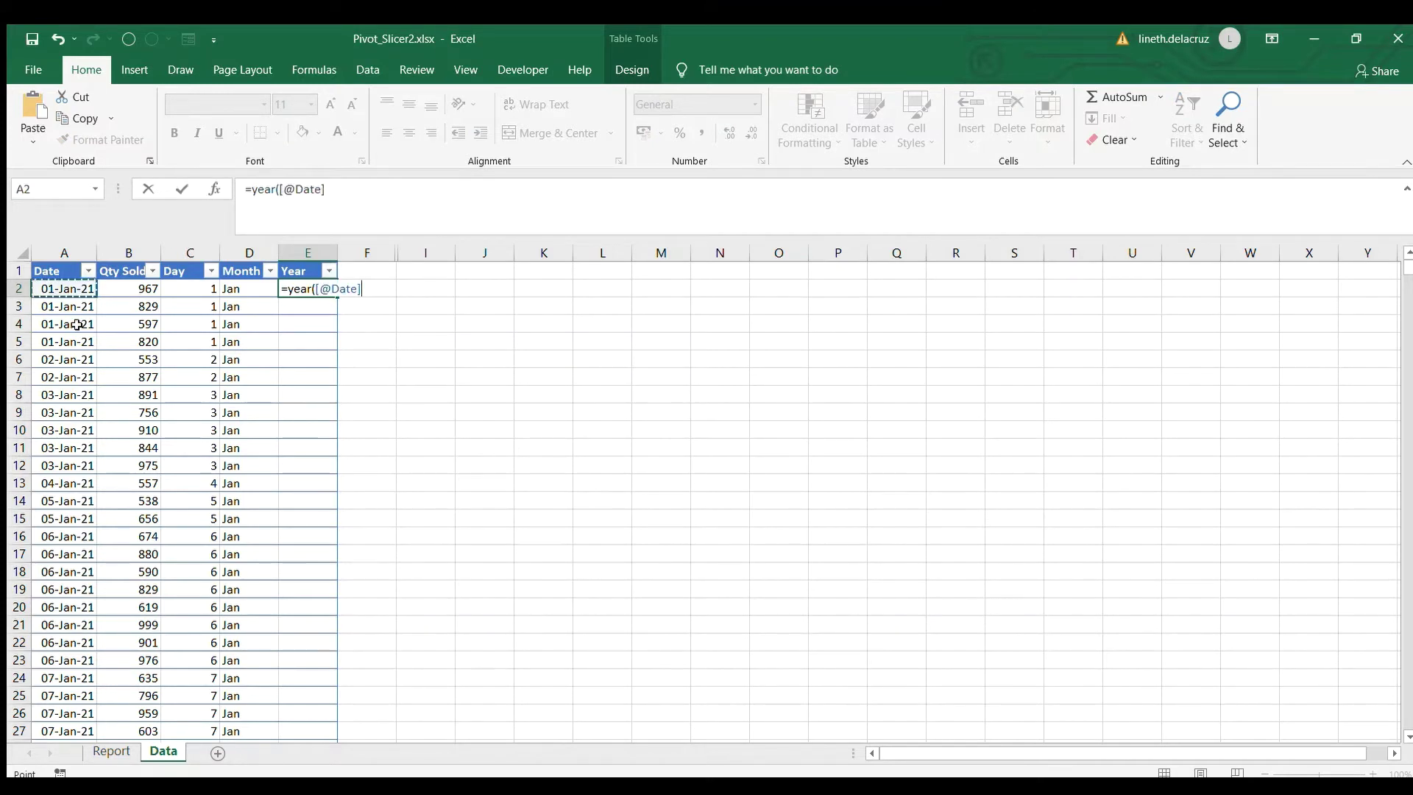
{"action": "type", "text": ")"}
{"action": "key", "text": "Return"}
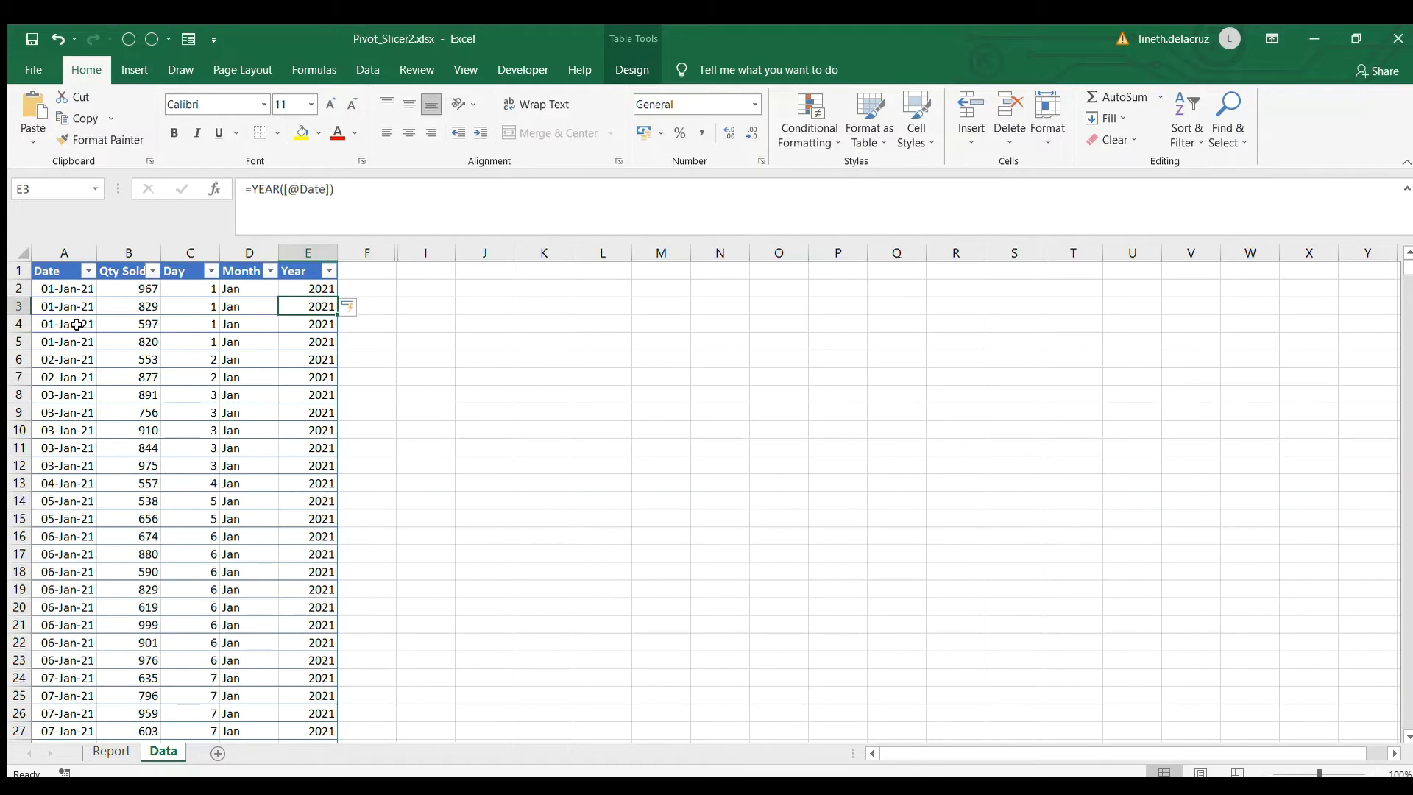
{"action": "left_click", "coordinate": [172, 326]}
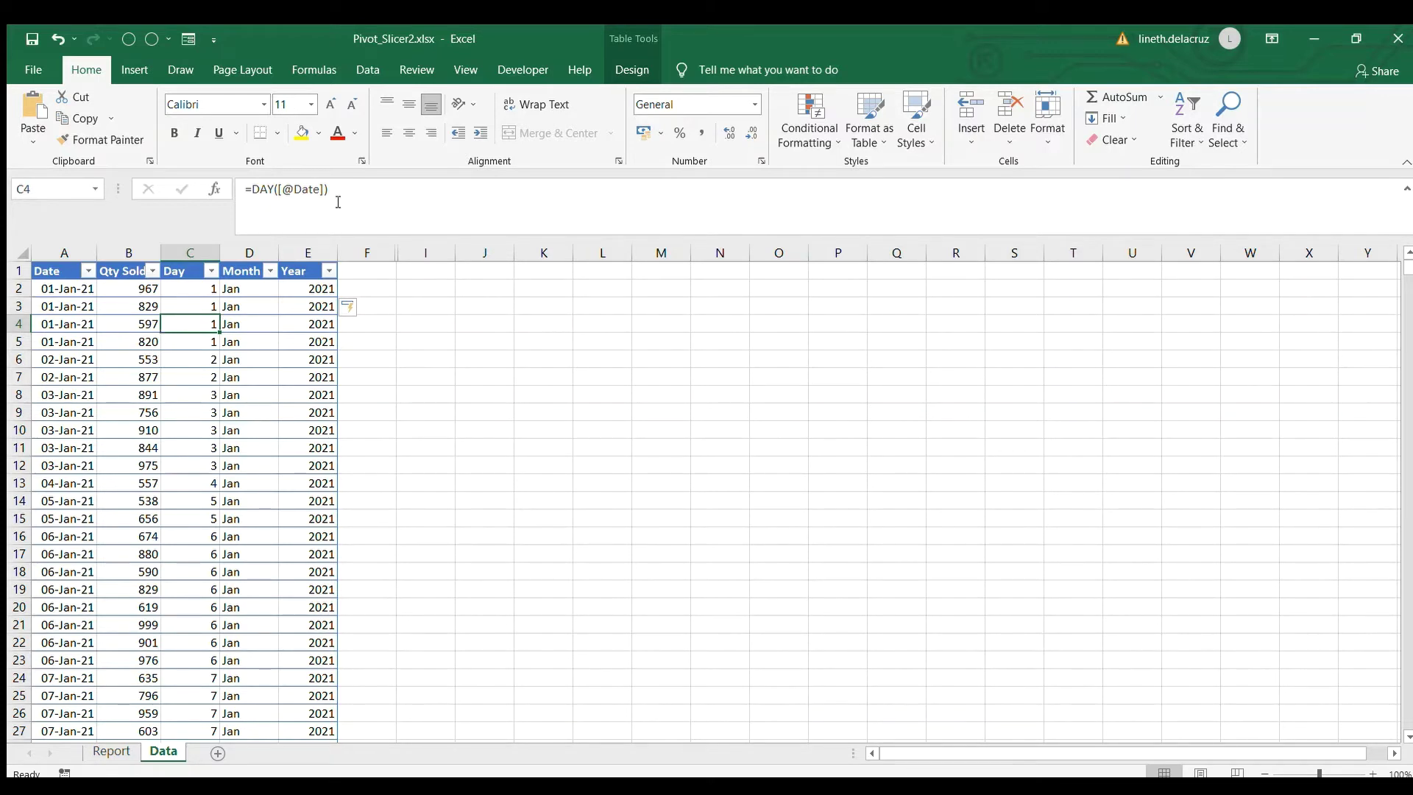
Insert a PivotTable from Table1 on the existing worksheet at Data!$M$3
{"action": "left_click", "coordinate": [141, 68]}
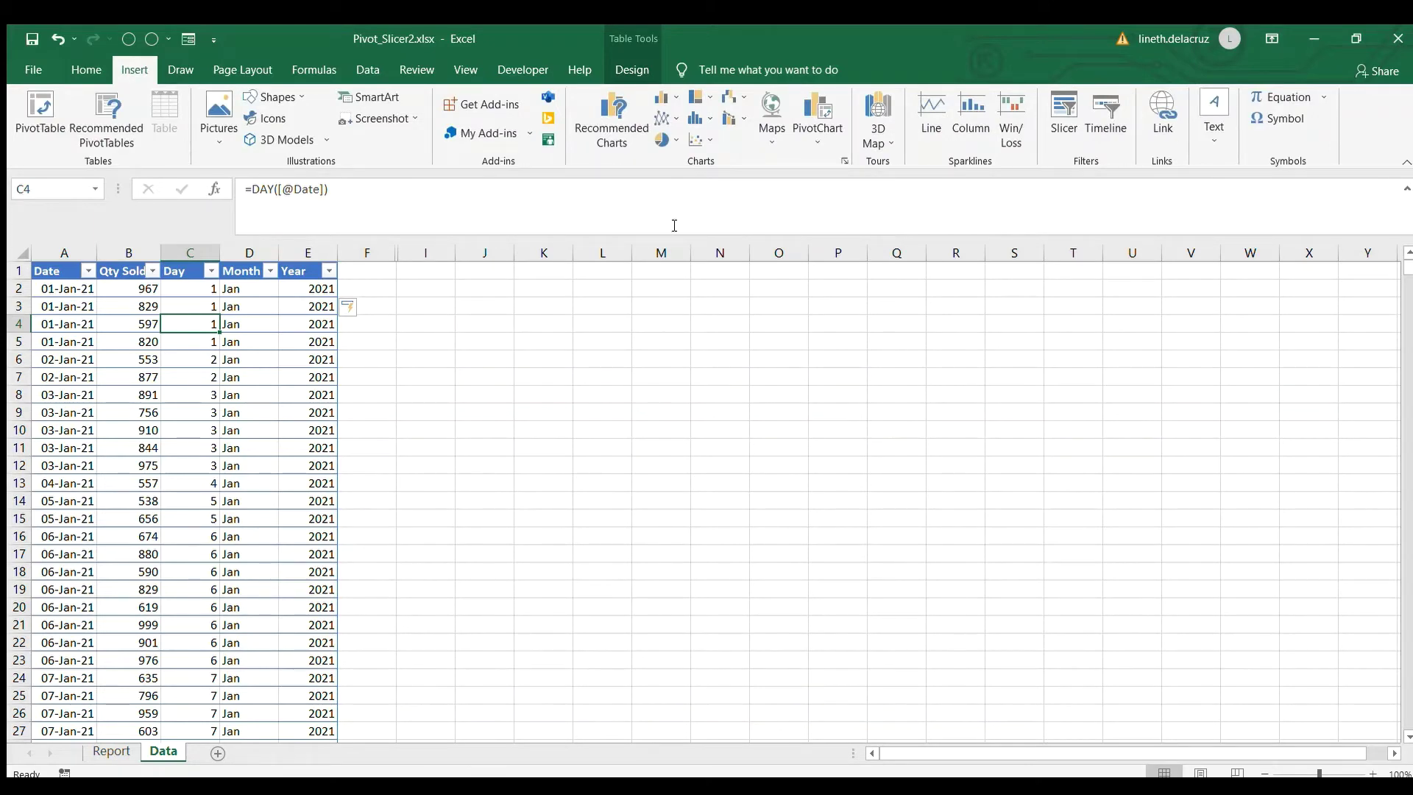
{"action": "left_click", "coordinate": [41, 117]}
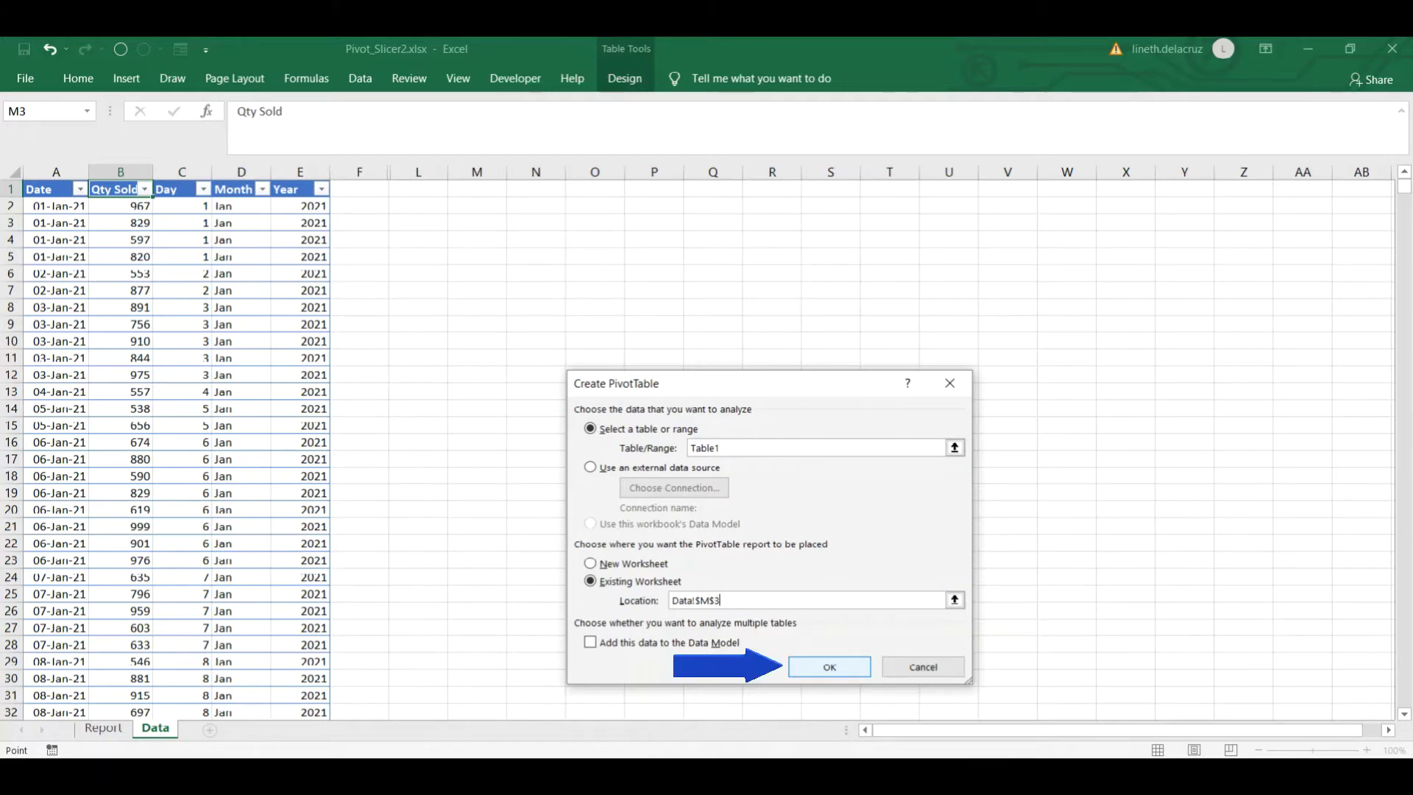
{"action": "key", "text": "Return"}
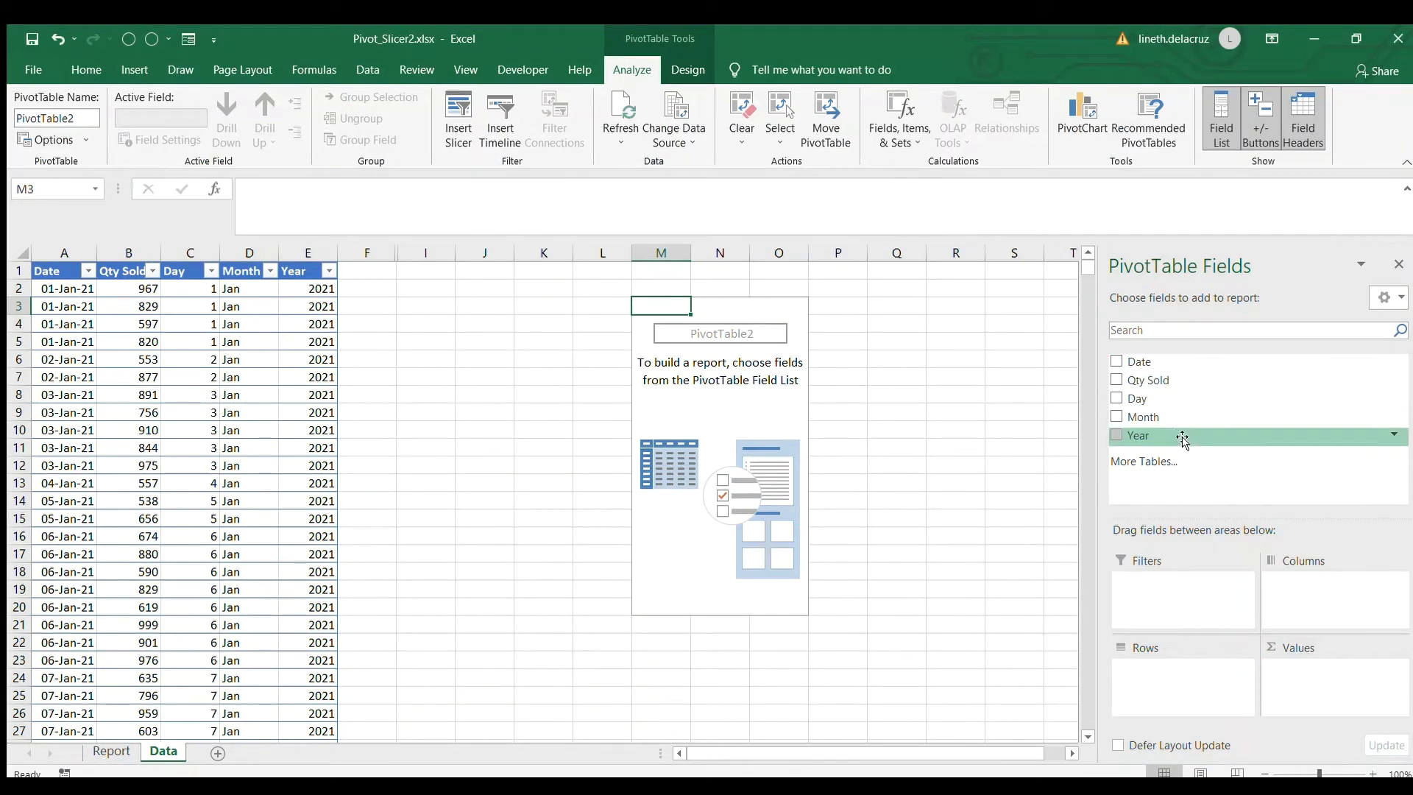
Put Month in Rows, Year in Columns and Sum of Qty Sold in Values
{"action": "left_click_drag", "start_coordinate": [1177, 416], "coordinate": [1227, 691]}
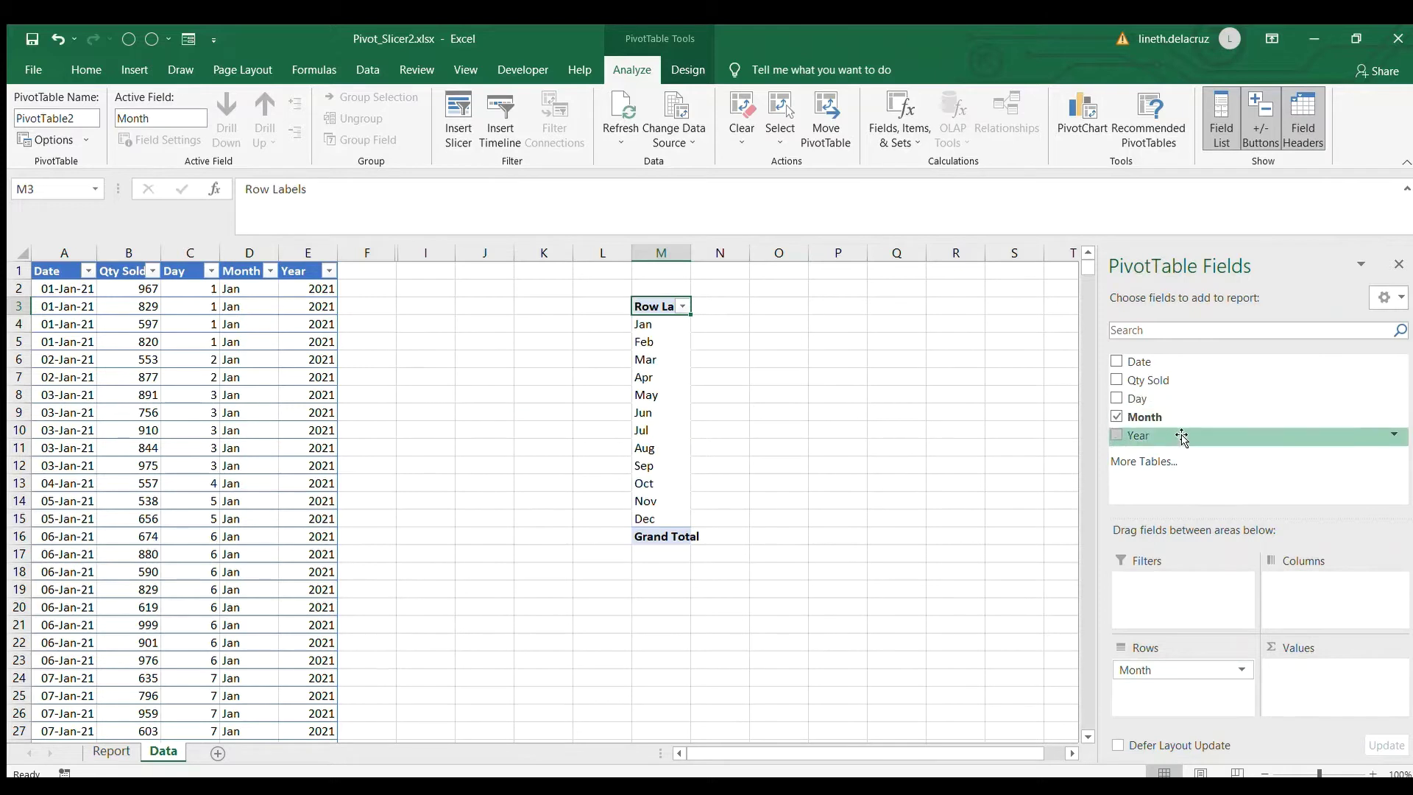
{"action": "left_click_drag", "start_coordinate": [1181, 436], "coordinate": [1335, 588]}
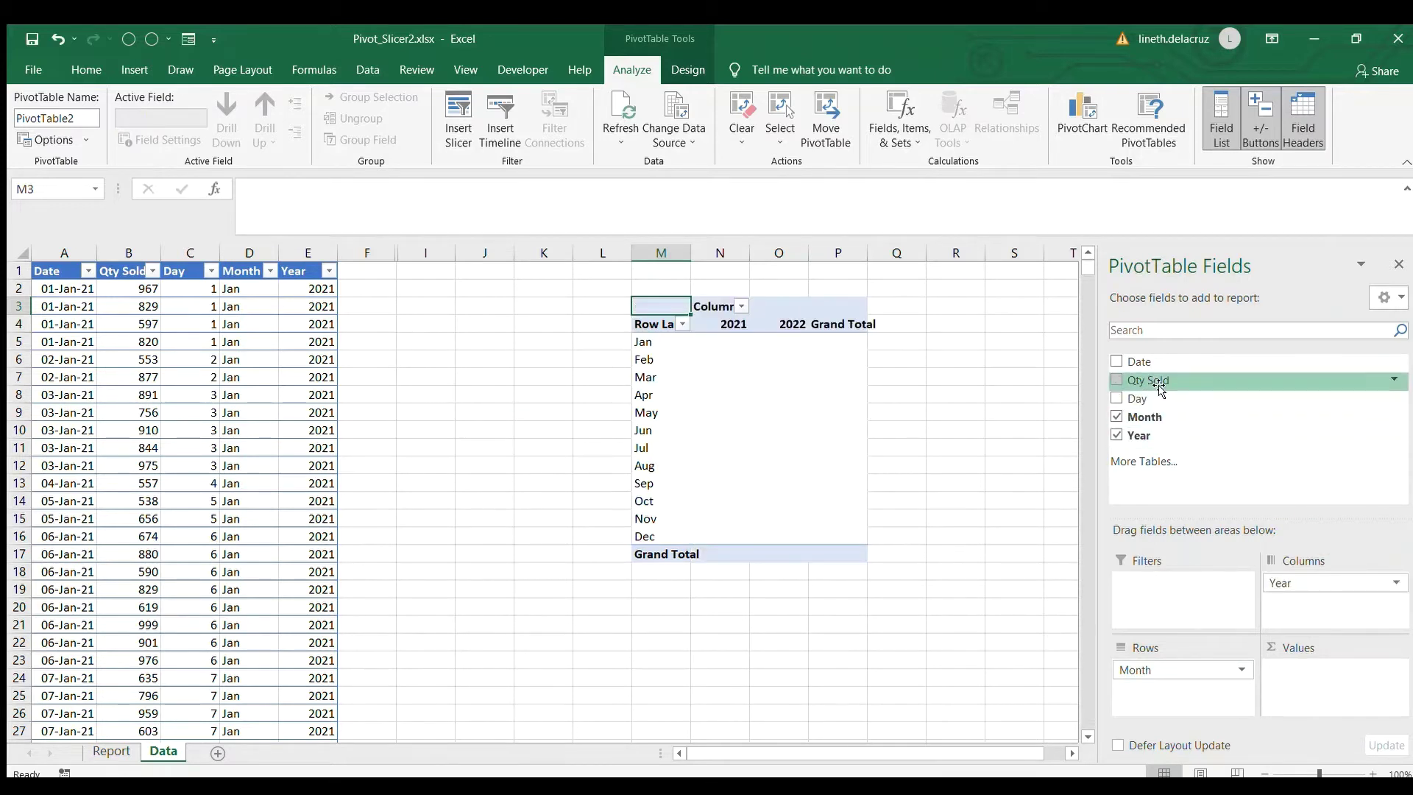
{"action": "left_click_drag", "start_coordinate": [1160, 388], "coordinate": [1293, 674]}
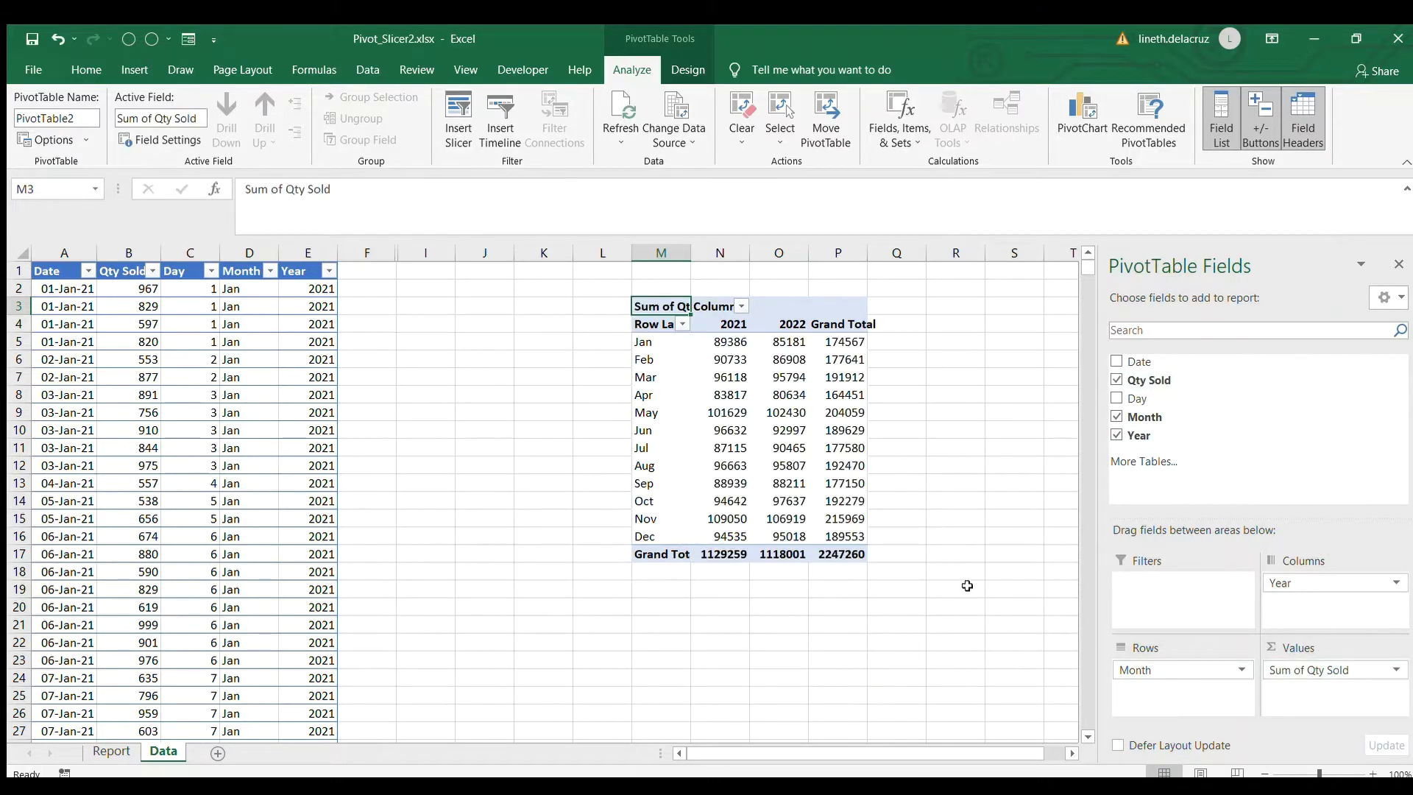
Autofit columns M:Q and turn the pivot table's grand totals off
{"action": "left_click_drag", "start_coordinate": [688, 259], "coordinate": [874, 260]}
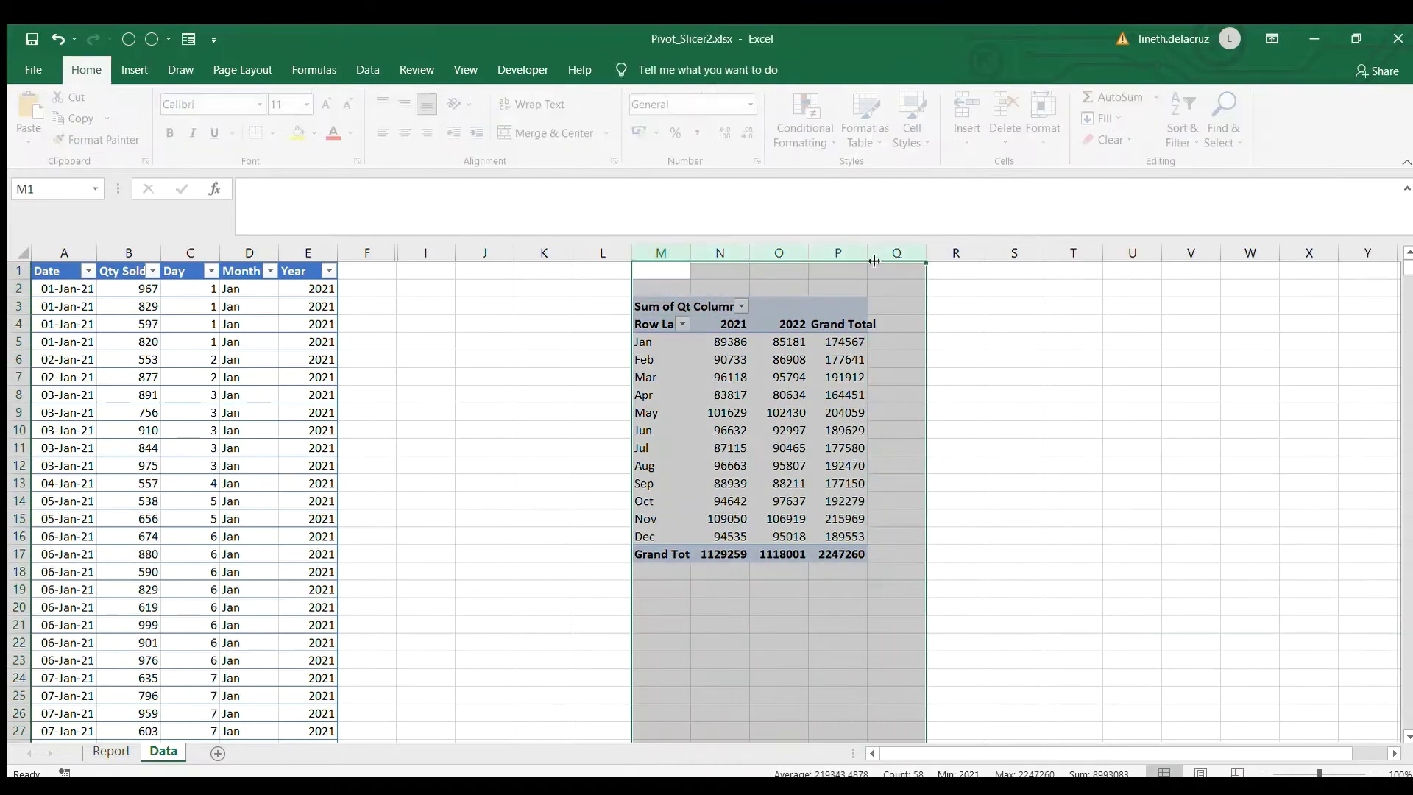
{"action": "double_click", "coordinate": [870, 255]}
{"action": "left_click", "coordinate": [919, 322]}
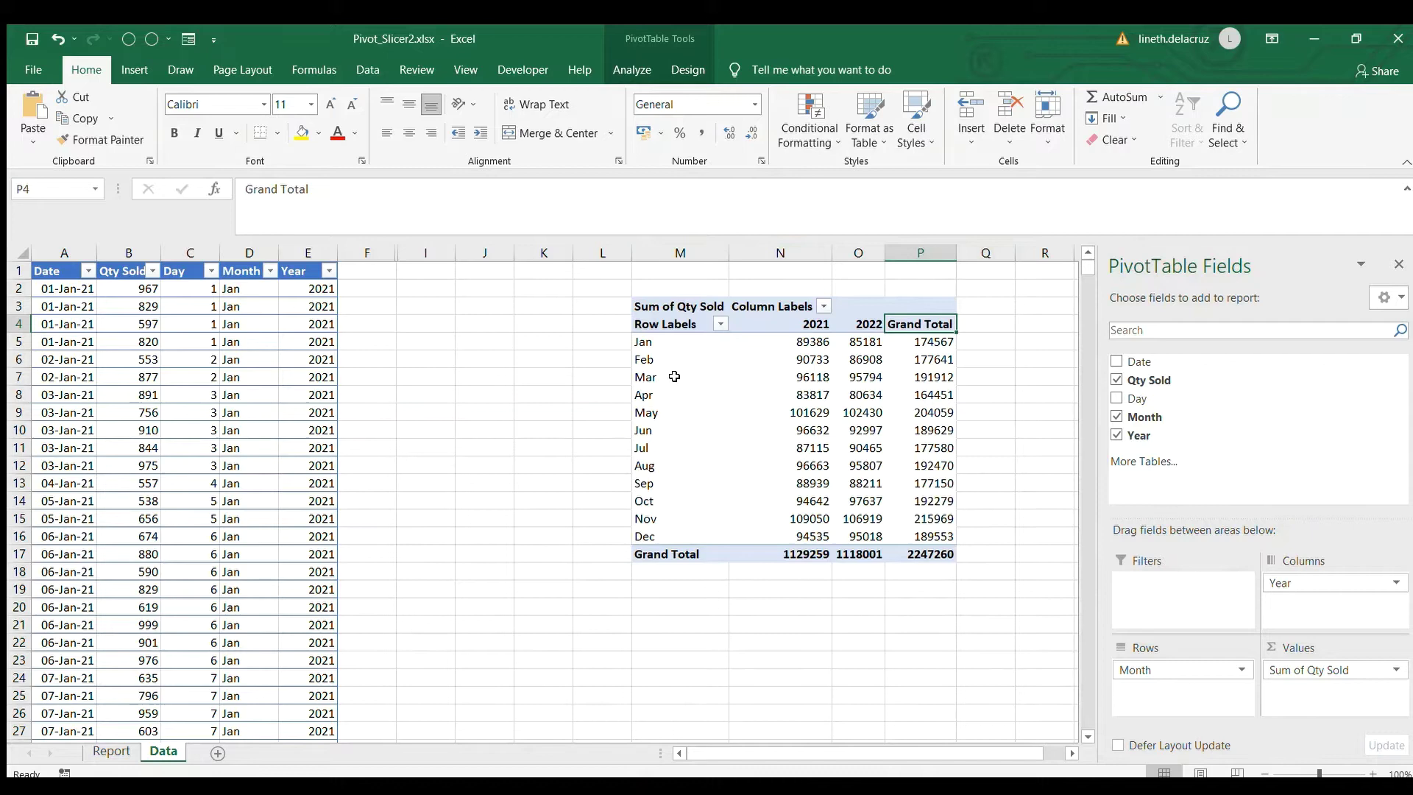
{"action": "left_click", "coordinate": [674, 65]}
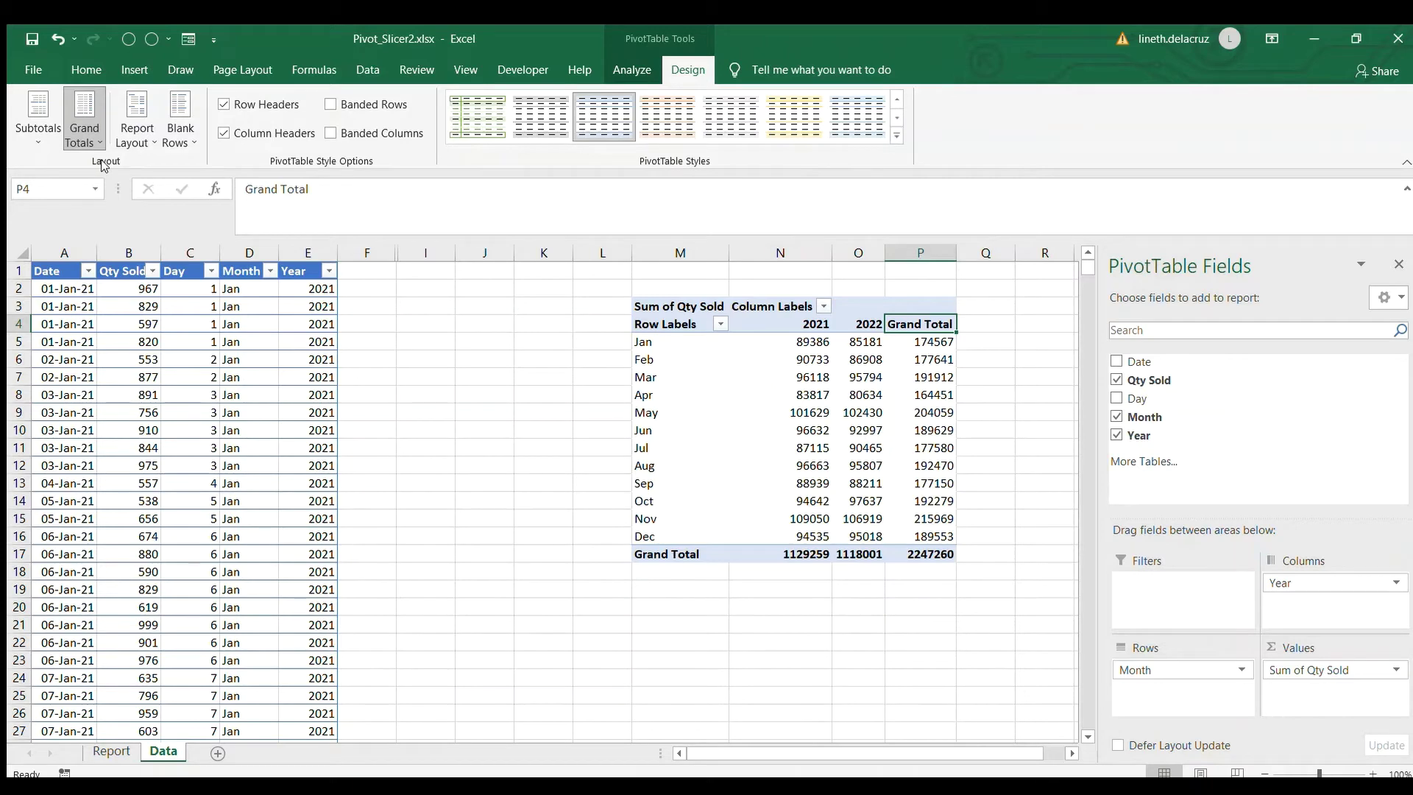
{"action": "key", "text": "Delete"}
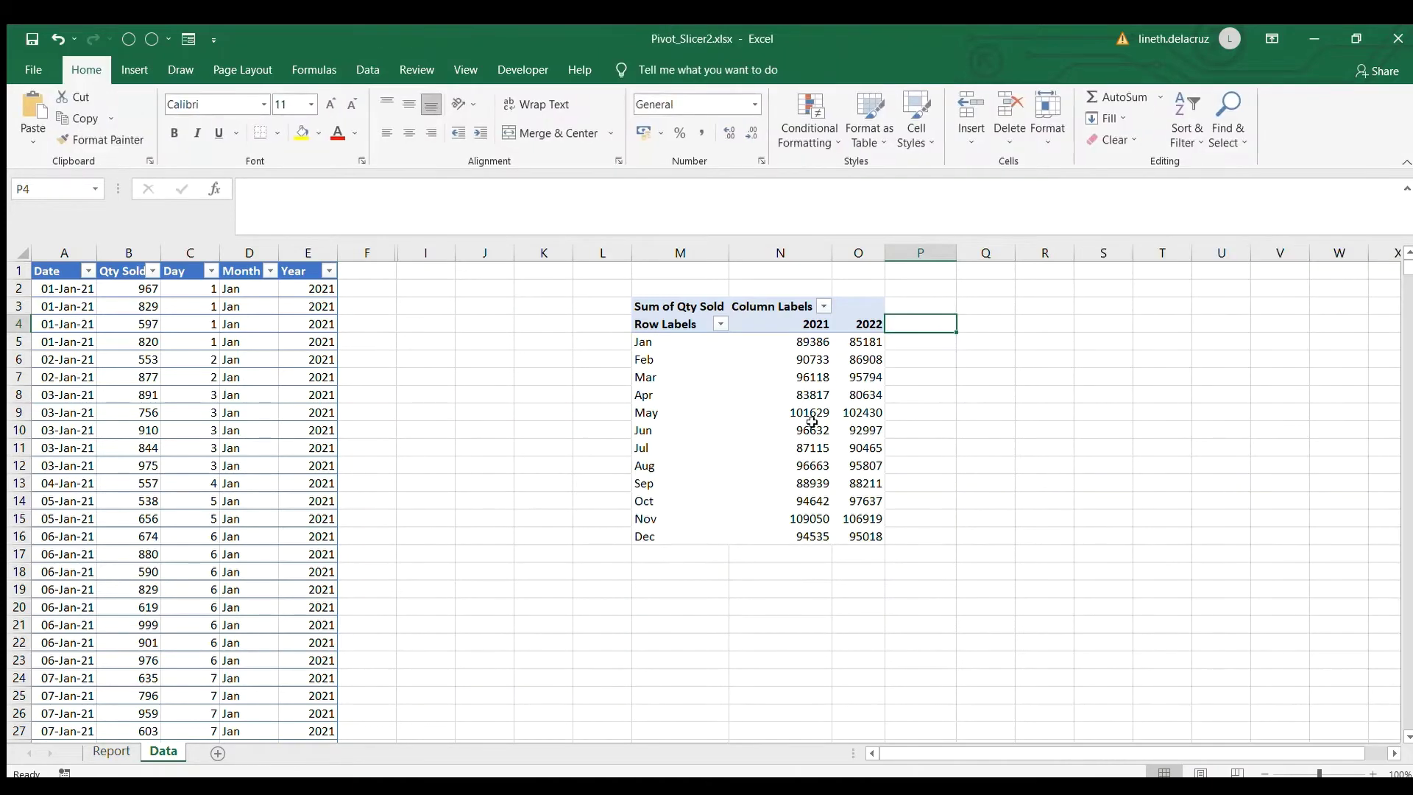
Replace Row Labels with Months, Column Labels with Years, and Sum of Qty Sold with Qty Sold
{"action": "left_click", "coordinate": [674, 324]}
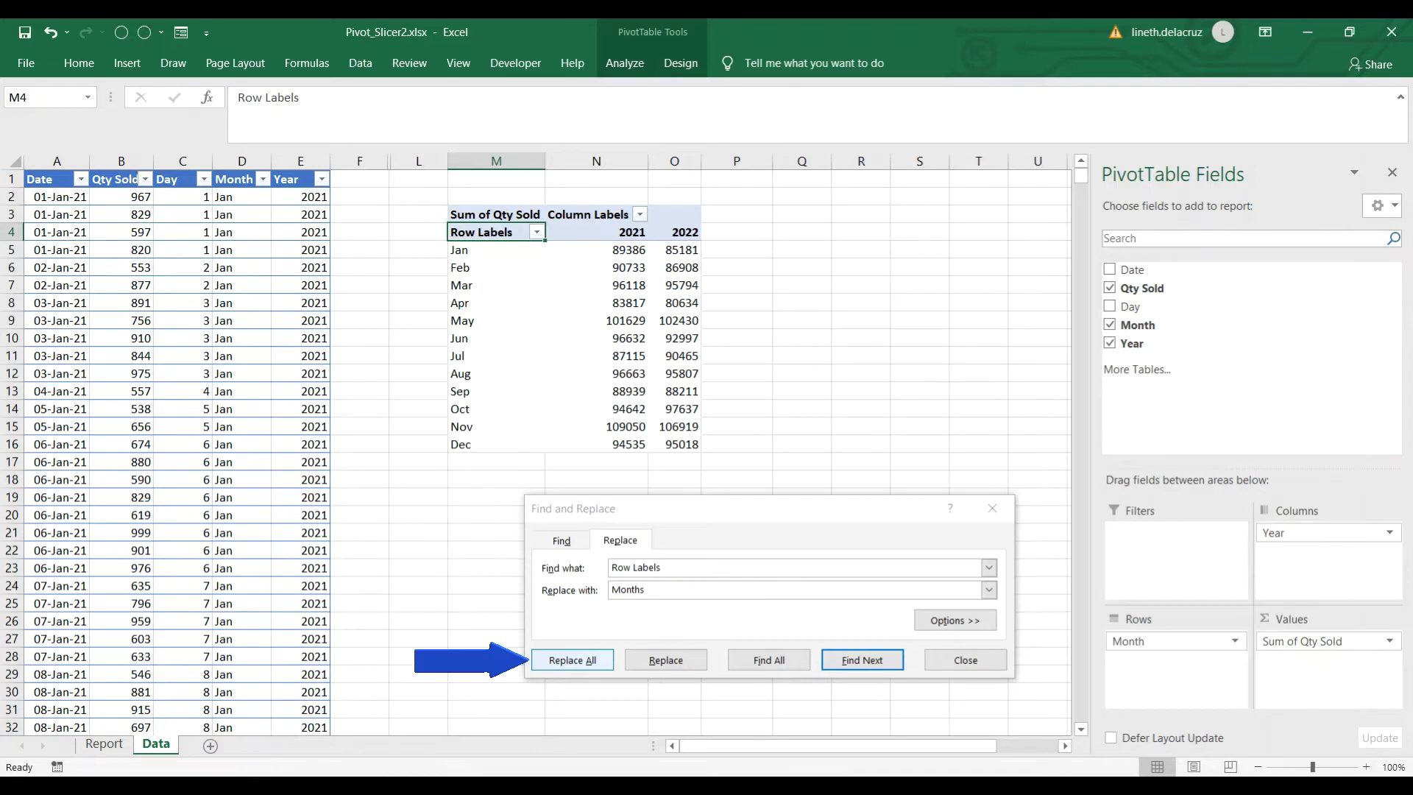
{"action": "key", "text": "alt+a"}
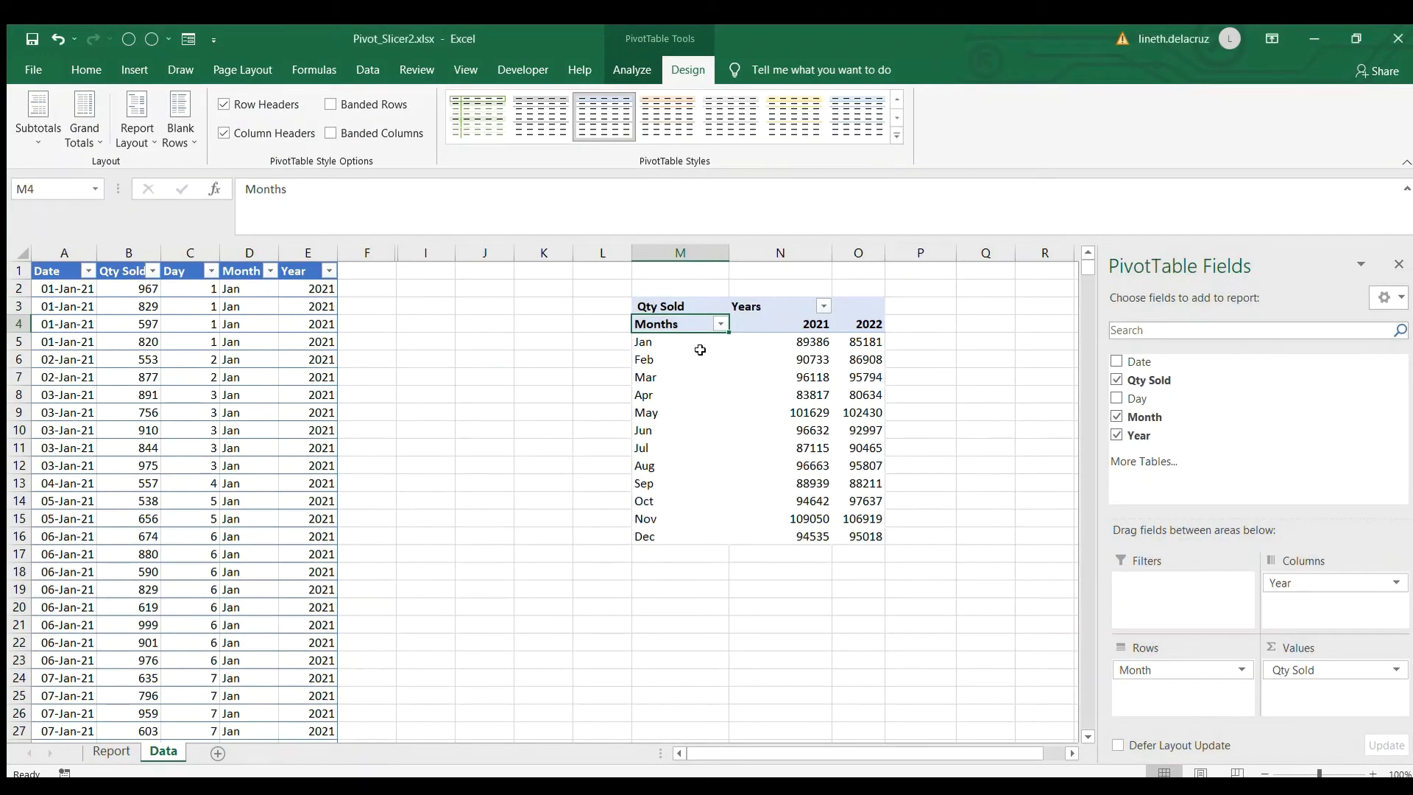
{"action": "left_click", "coordinate": [677, 306]}
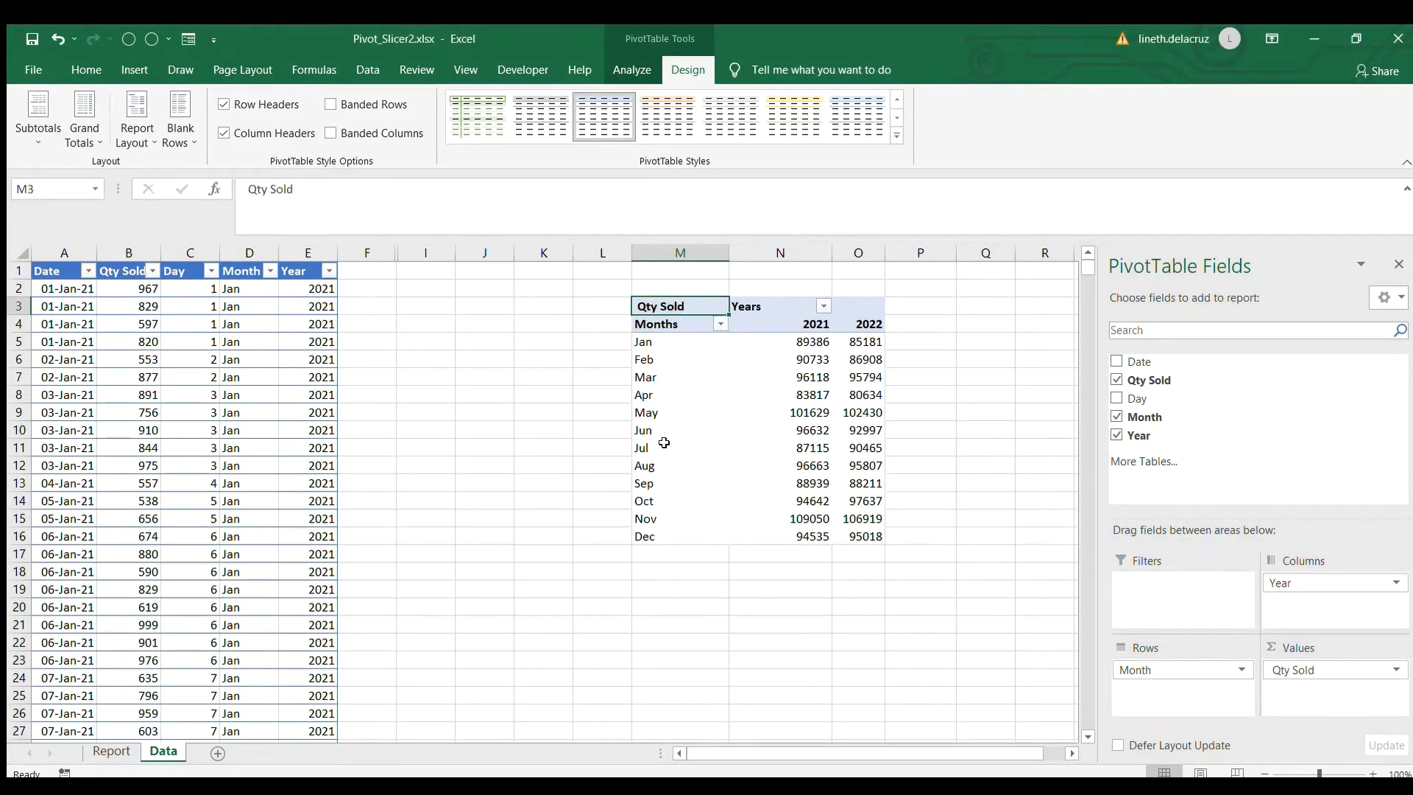
{"action": "left_click", "coordinate": [701, 471]}
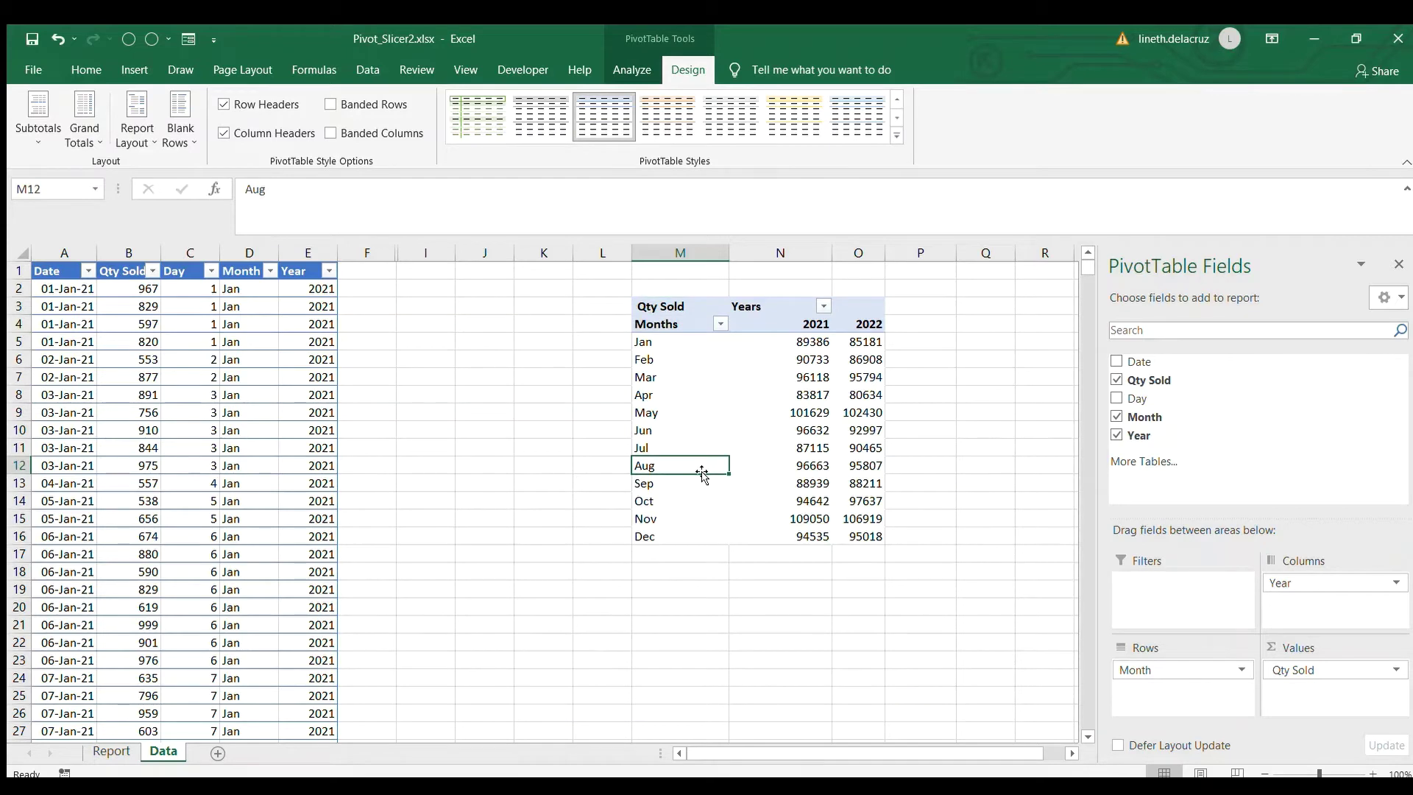
Insert a clustered column PivotChart and move it below the pivot table
{"action": "left_click", "coordinate": [625, 70]}
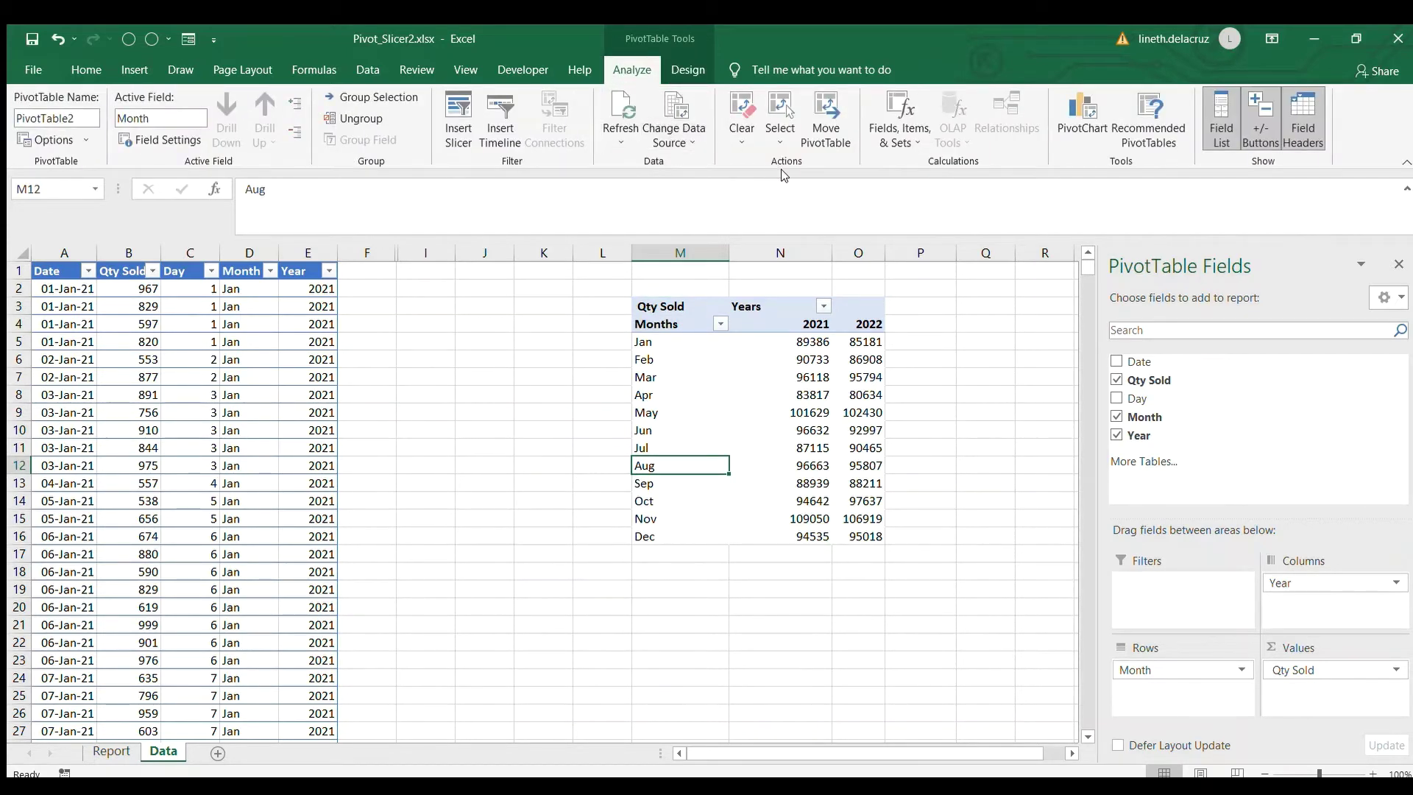
{"action": "left_click", "coordinate": [1062, 113]}
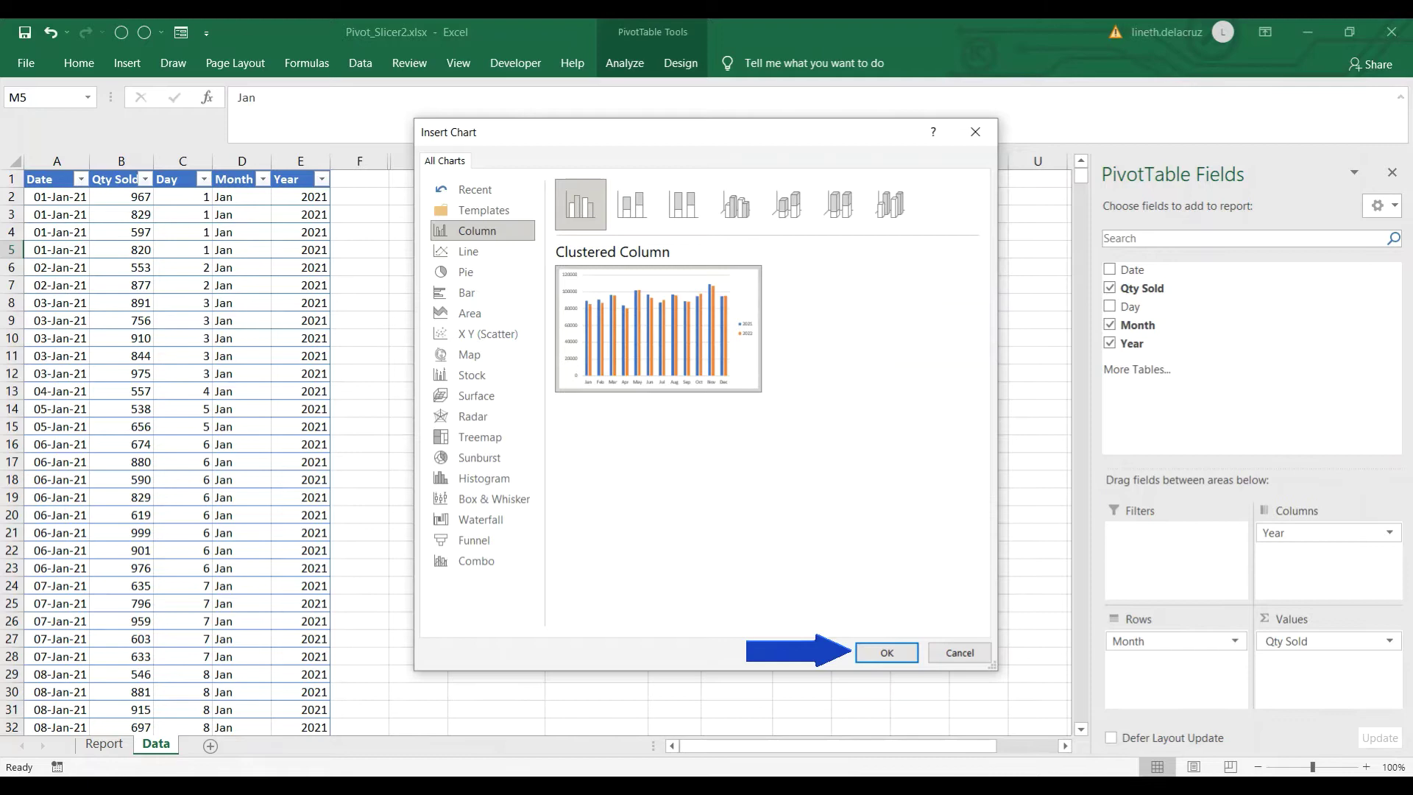
{"action": "left_click", "coordinate": [886, 652]}
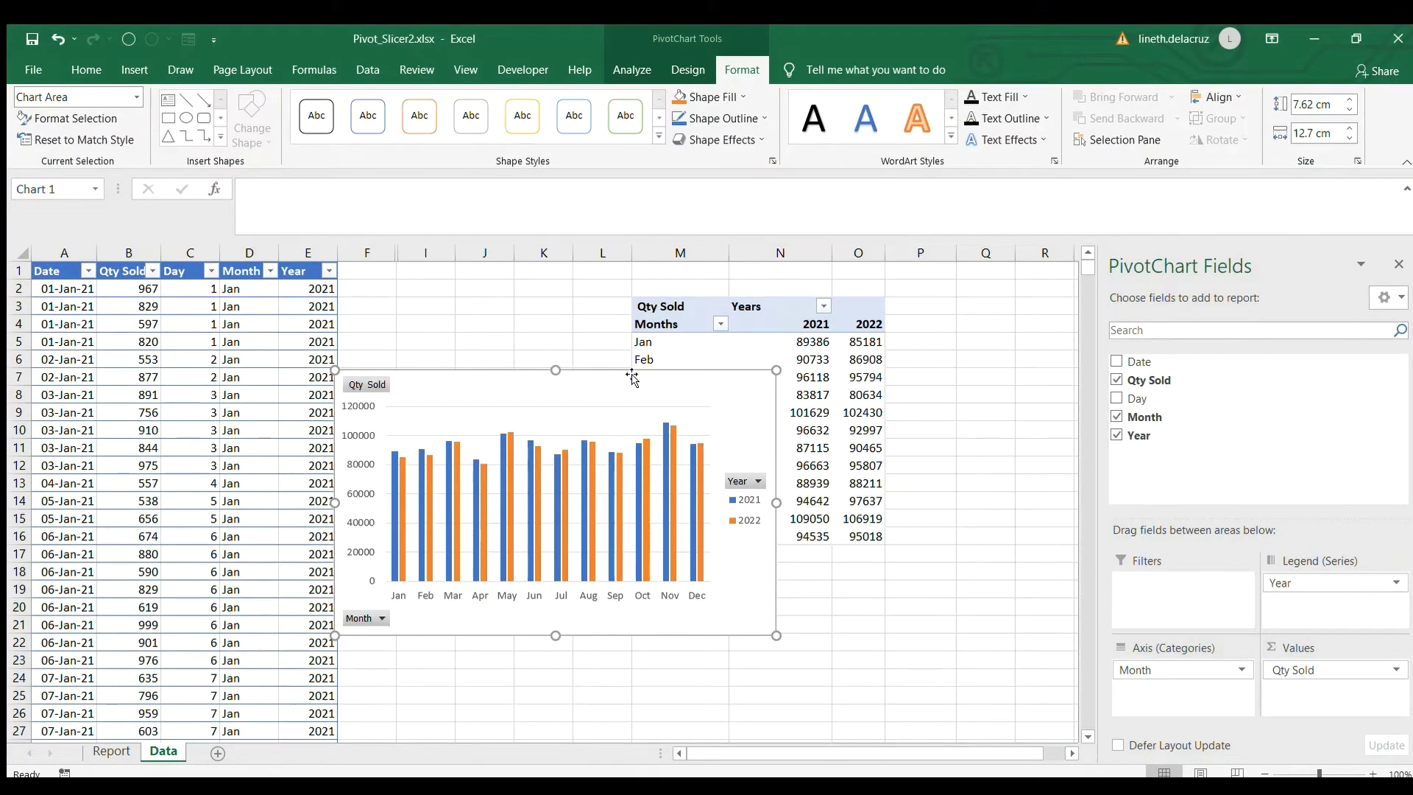
{"action": "left_click_drag", "start_coordinate": [632, 377], "coordinate": [696, 570]}
Hide all field buttons on the PivotChart
{"action": "scroll", "coordinate": [697, 570], "scroll_direction": "down", "scroll_amount": 3}
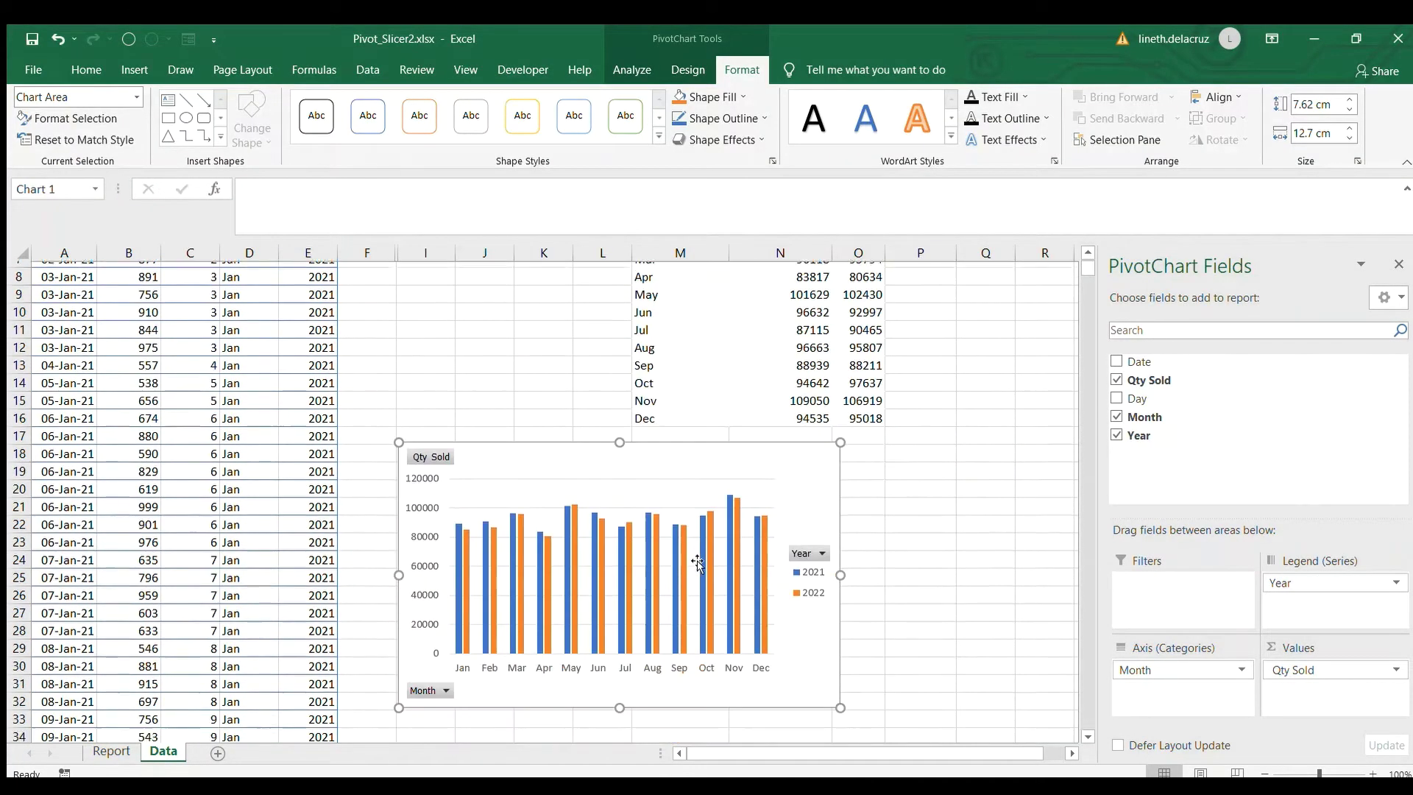
{"action": "right_click", "coordinate": [430, 648]}
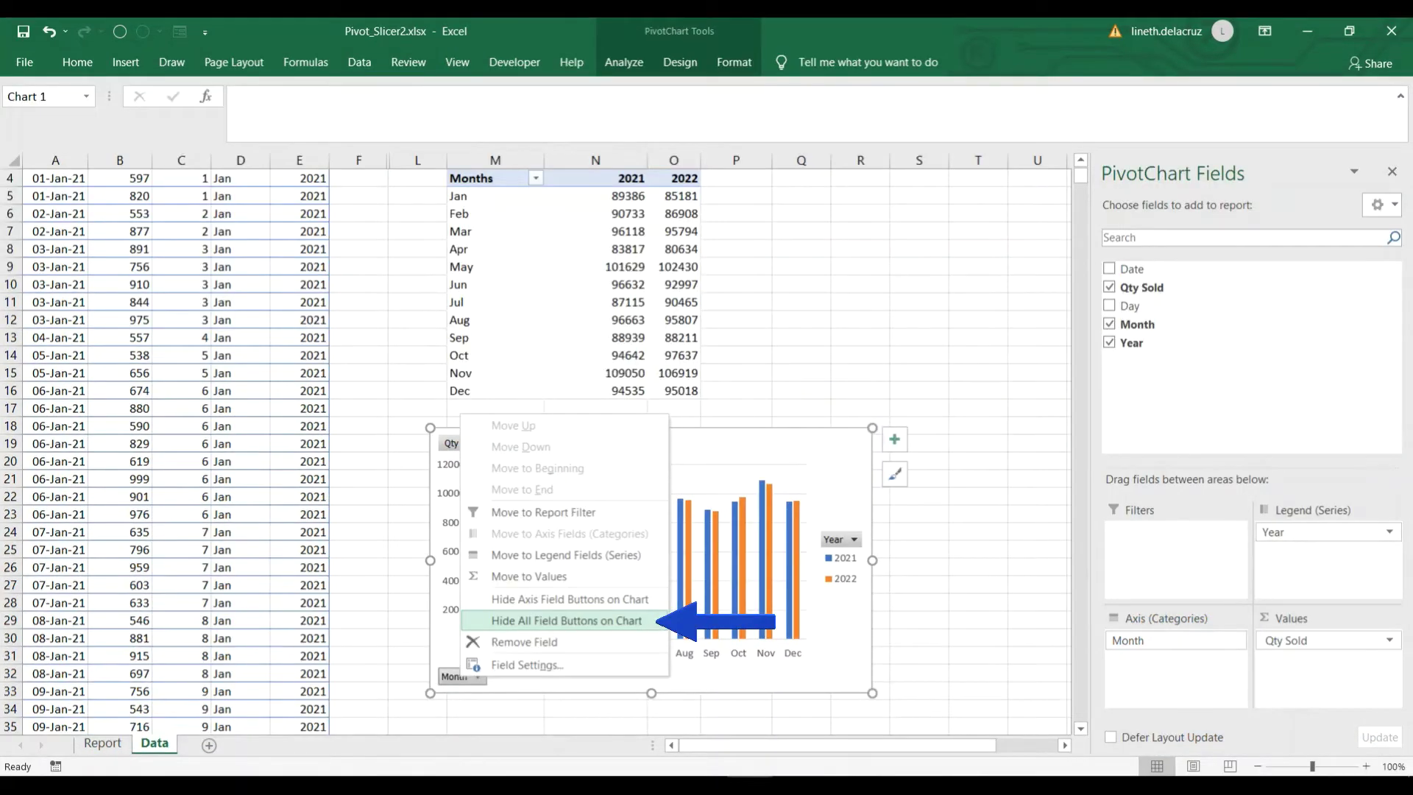
{"action": "left_click", "coordinate": [566, 621]}
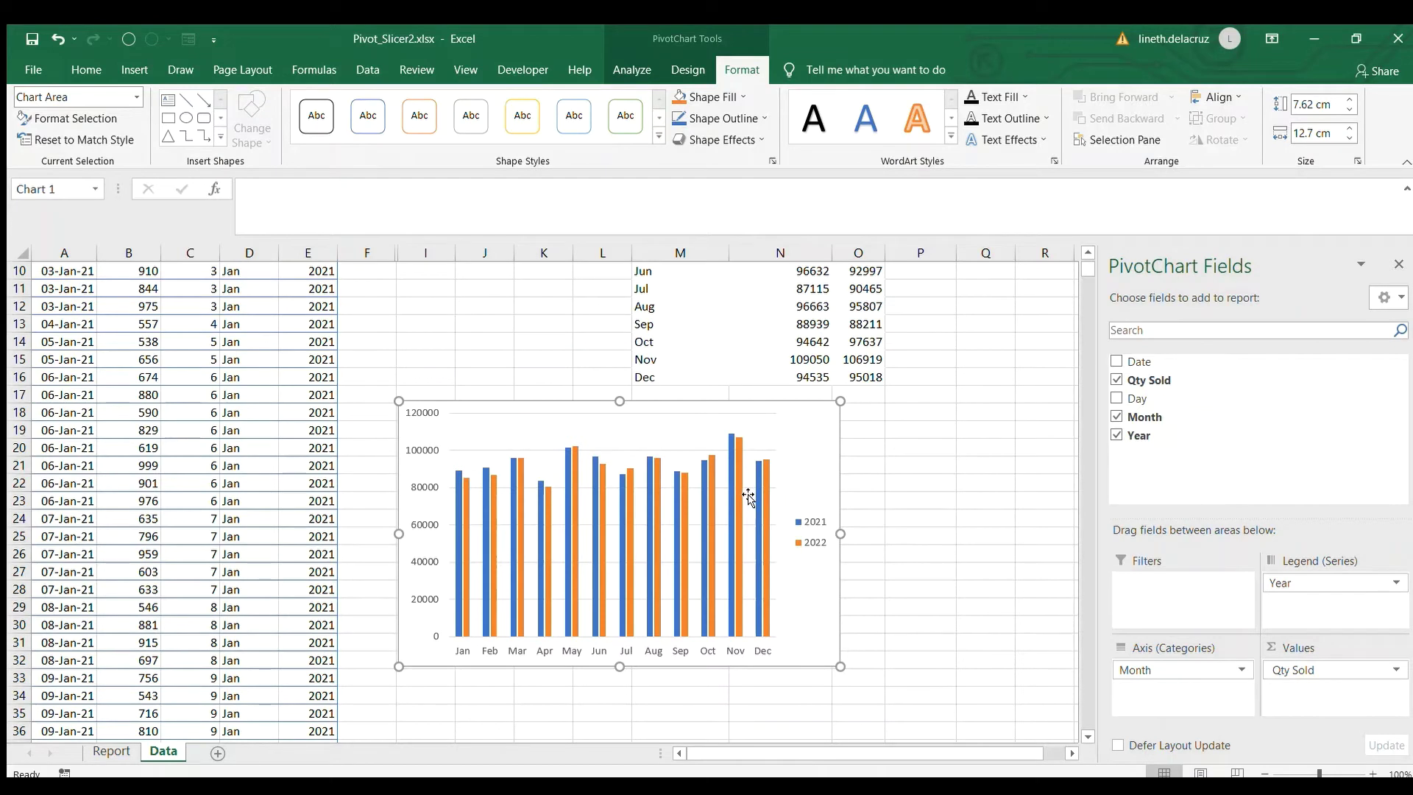
Move the chart legend to the bottom and close the chart field list
{"action": "left_click", "coordinate": [811, 520]}
{"action": "double_click", "coordinate": [808, 514]}
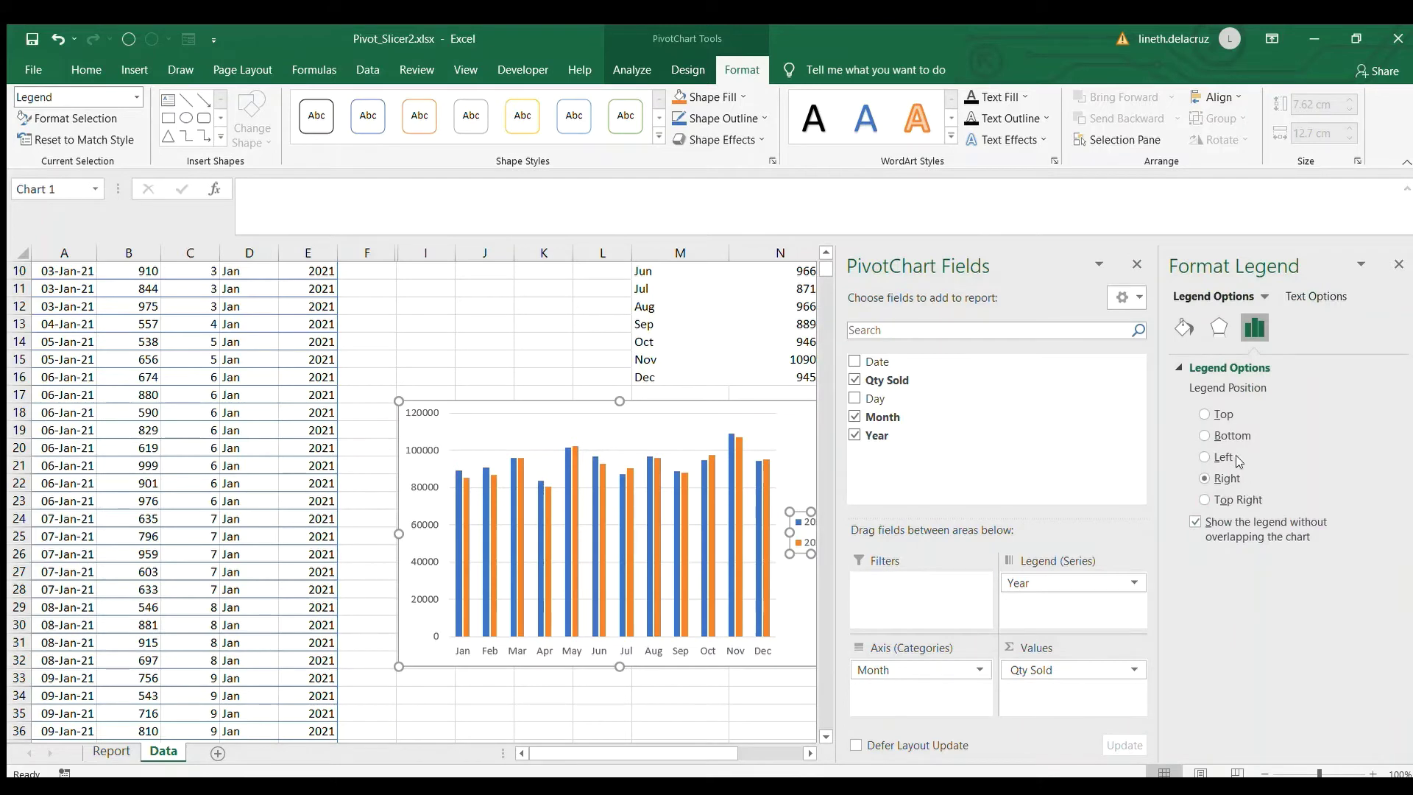
{"action": "left_click", "coordinate": [1236, 434]}
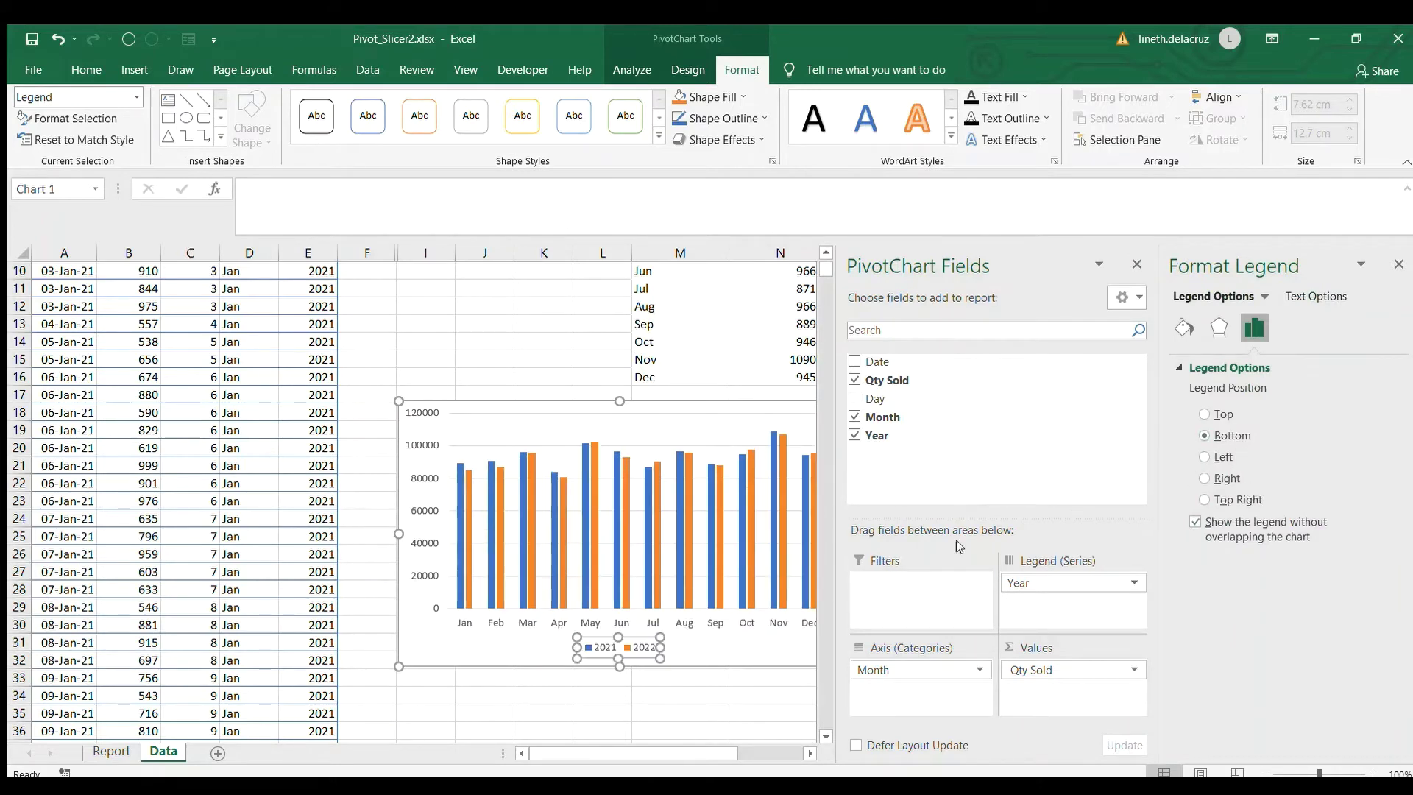
{"action": "left_click", "coordinate": [640, 713]}
{"action": "left_click", "coordinate": [713, 406]}
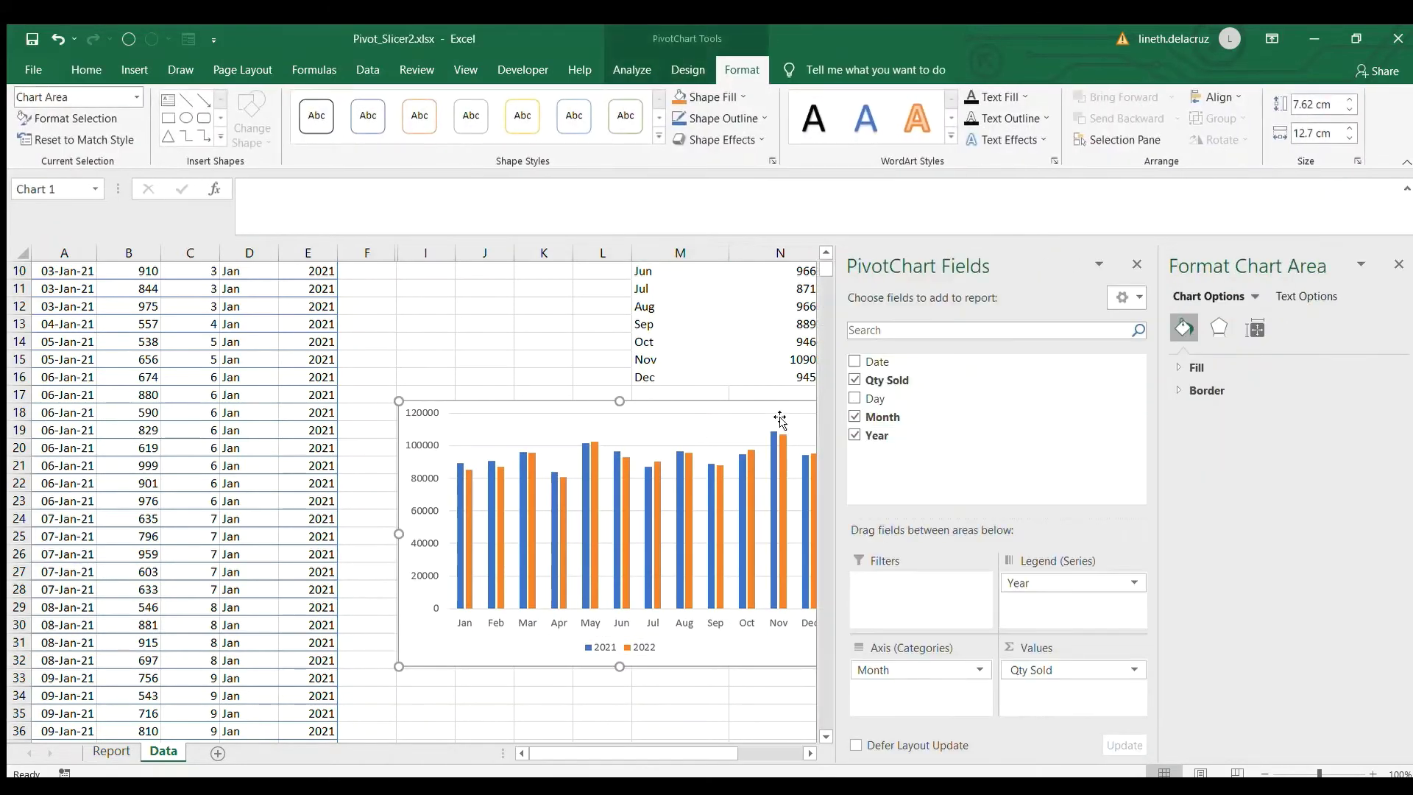
{"action": "left_click", "coordinate": [1134, 265]}
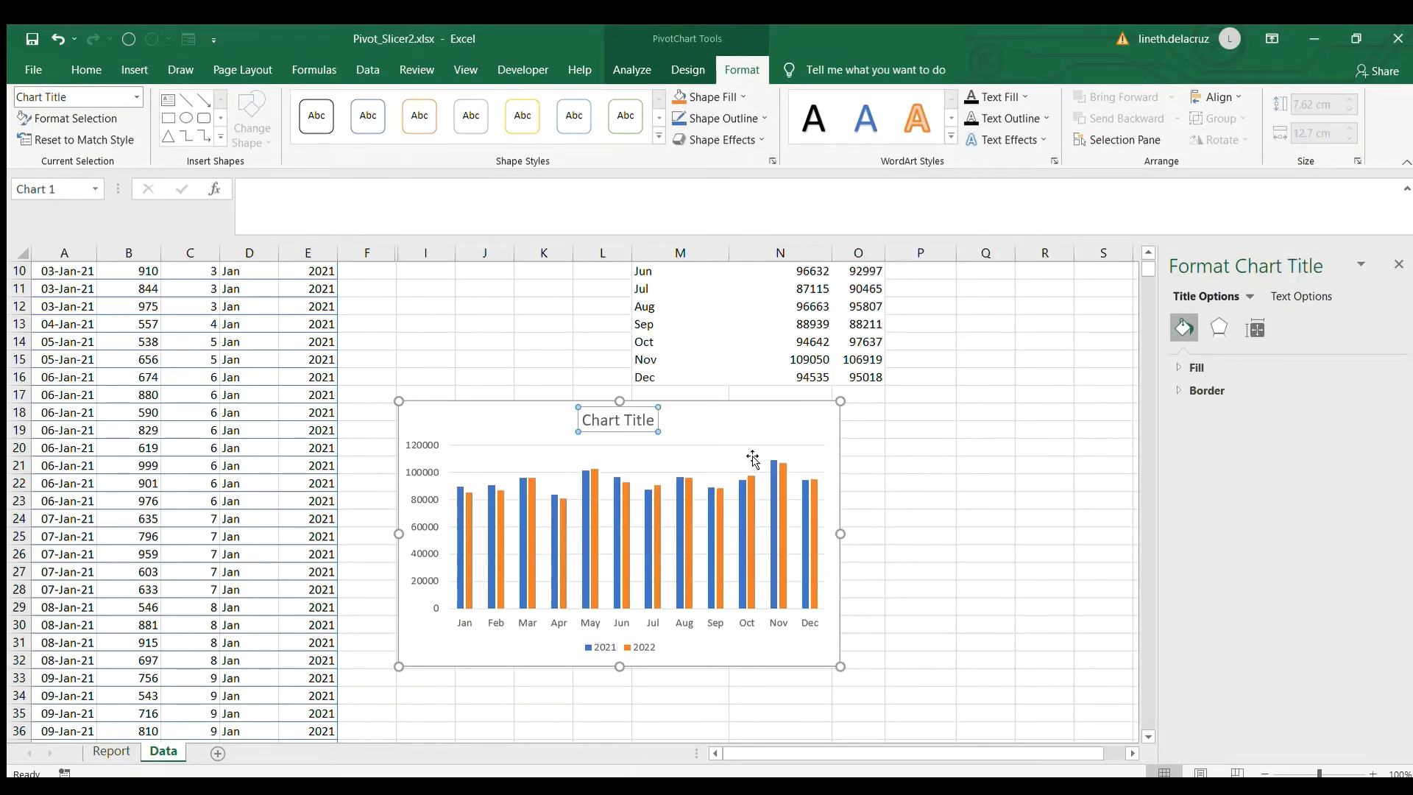
Add a chart title linked to cell M3 so it reads Qty Sold
{"action": "left_click", "coordinate": [899, 639]}
{"action": "scroll", "coordinate": [670, 585], "scroll_direction": "up", "scroll_amount": 2}
{"action": "left_click", "coordinate": [648, 527]}
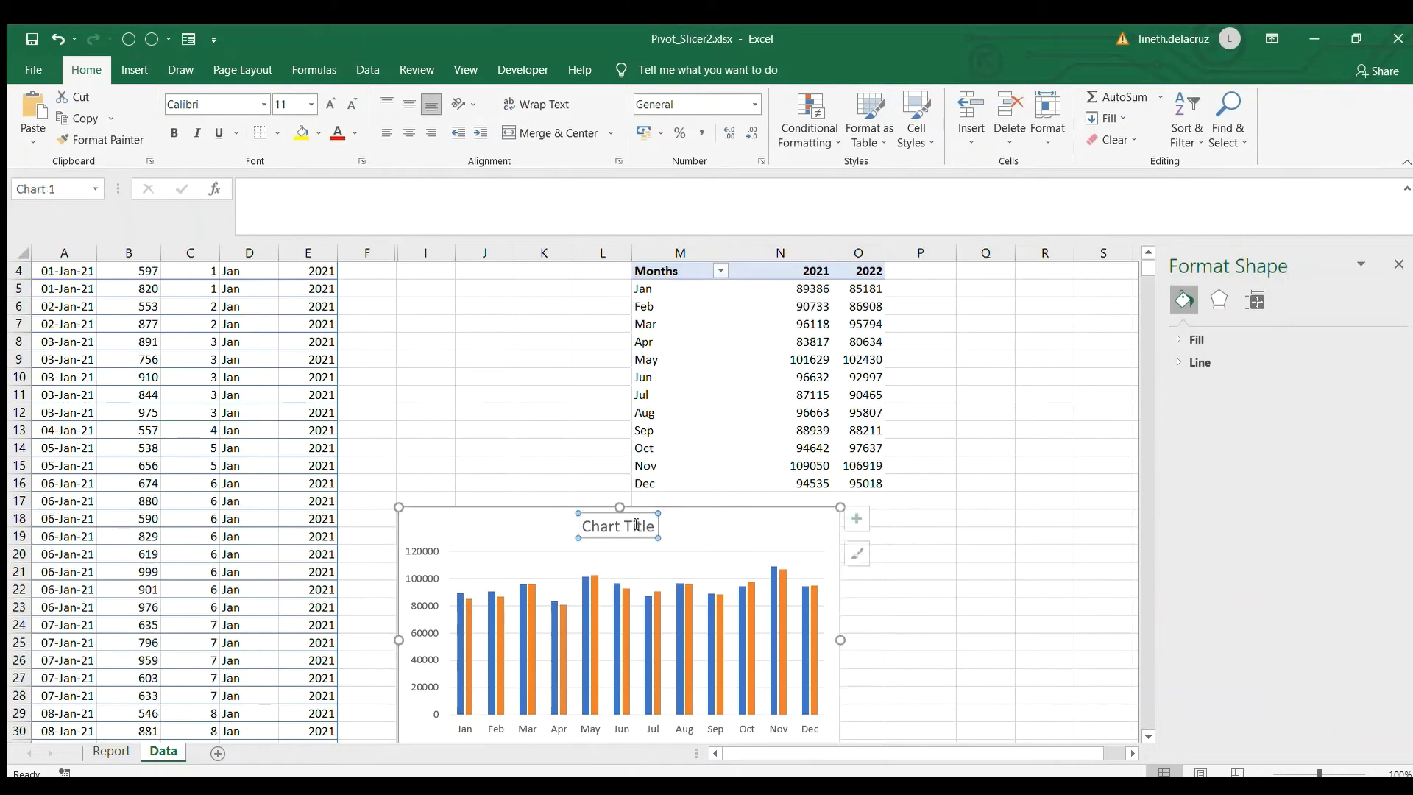
{"action": "type", "text": "="}
{"action": "scroll", "coordinate": [673, 322], "scroll_direction": "up", "scroll_amount": 1}
{"action": "left_click", "coordinate": [669, 303]}
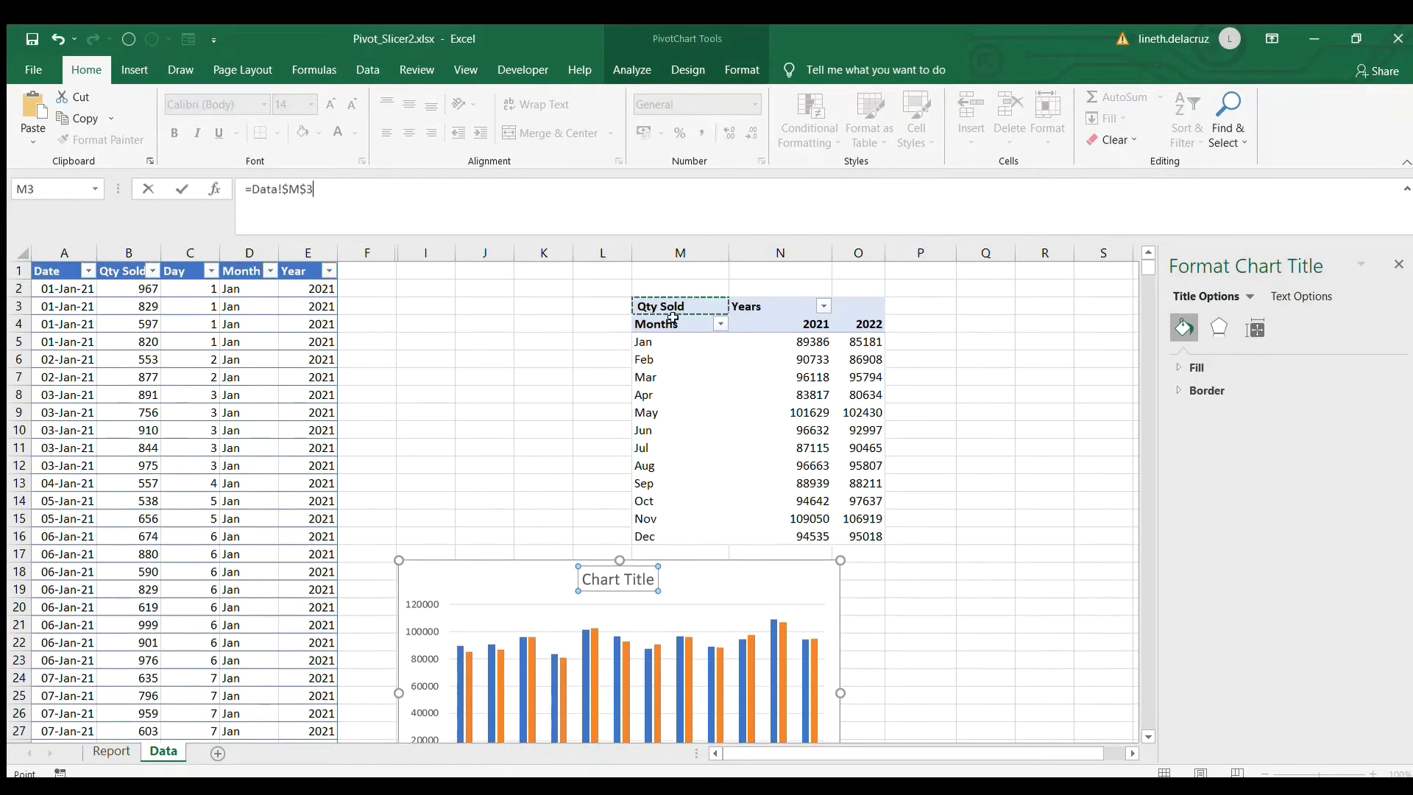
{"action": "key", "text": "Return"}
{"action": "left_click", "coordinate": [940, 648]}
Cut the Qty Sold chart off the Data sheet
{"action": "scroll", "coordinate": [940, 650], "scroll_direction": "down", "scroll_amount": 2}
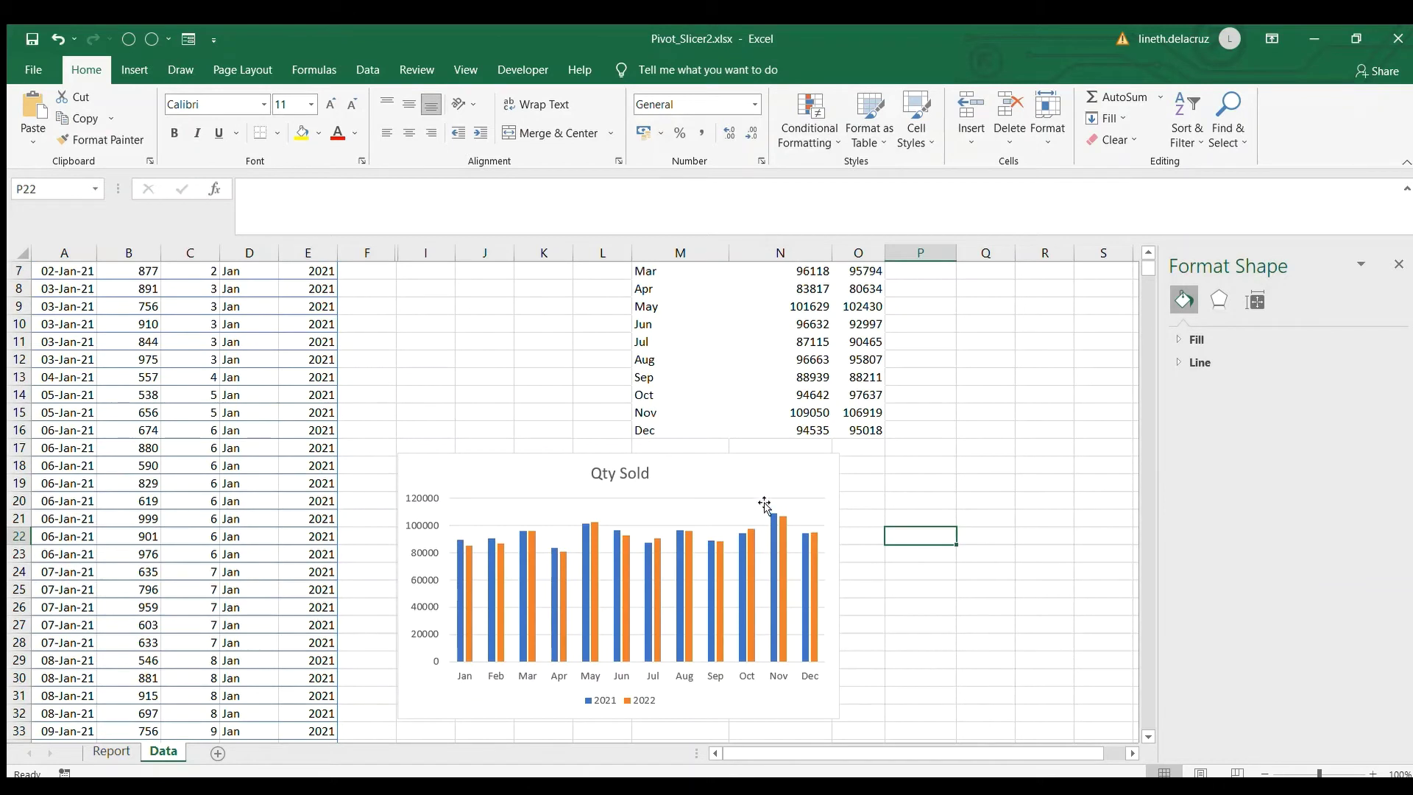
{"action": "left_click", "coordinate": [761, 476]}
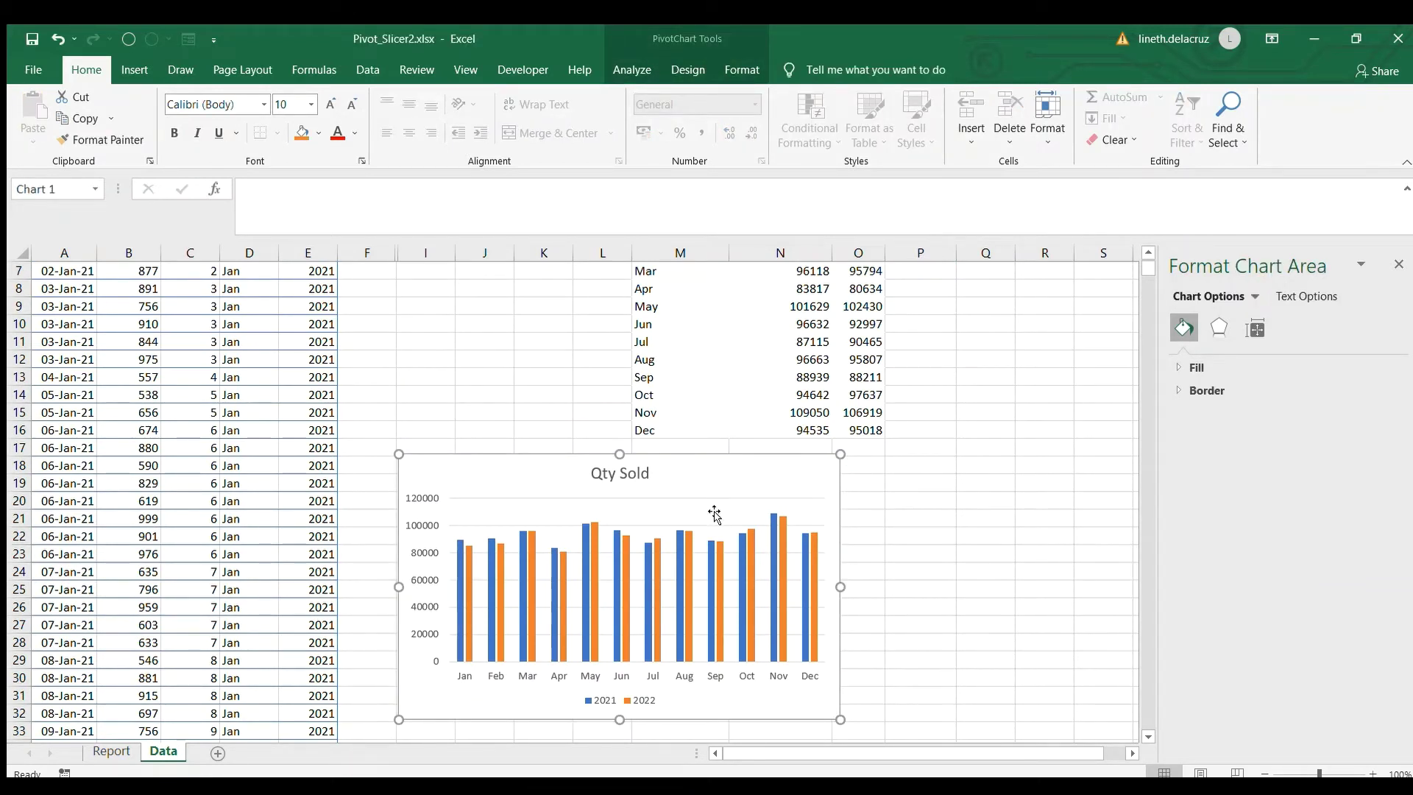
{"action": "key", "text": "Delete"}
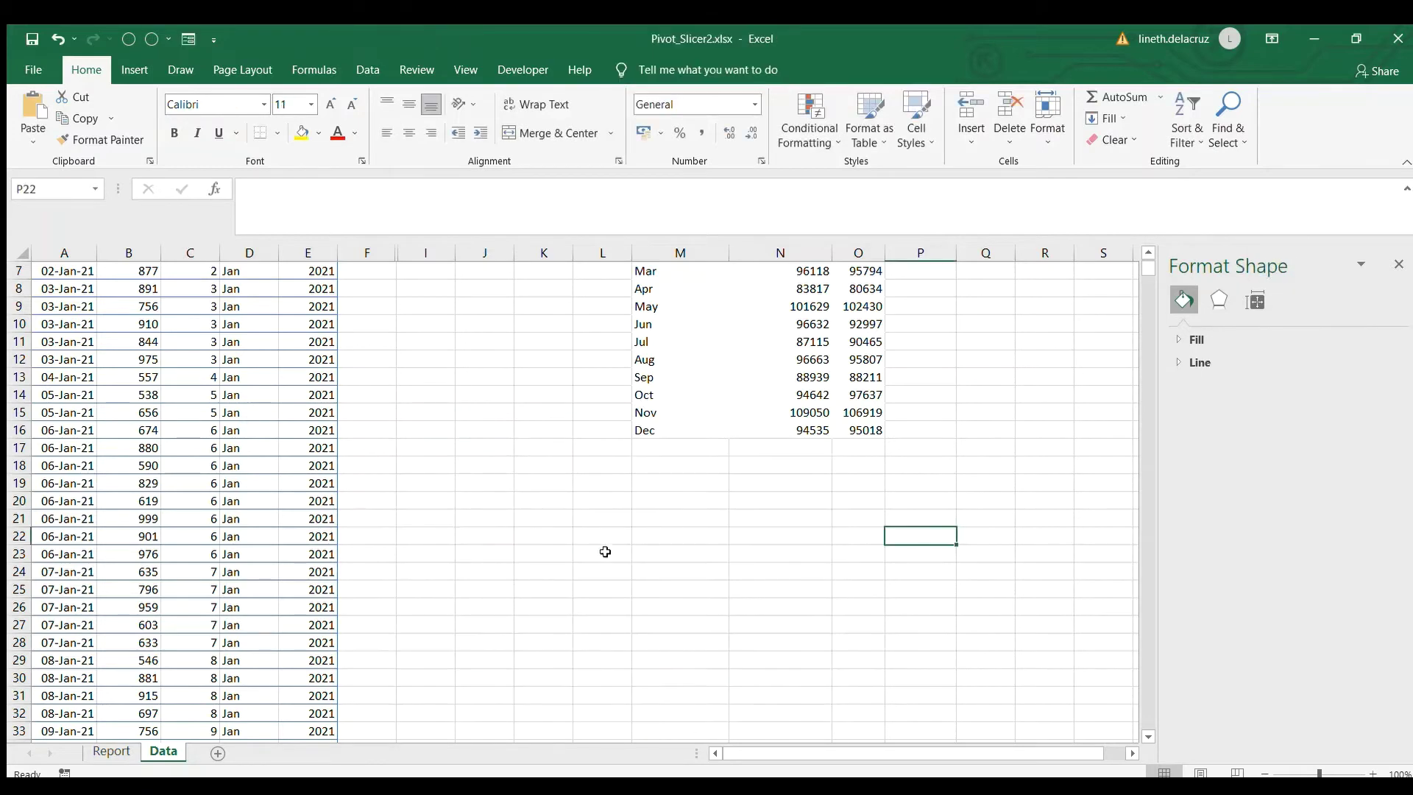
Paste the Qty Sold chart onto the Report sheet at cell G4
{"action": "left_click", "coordinate": [103, 752]}
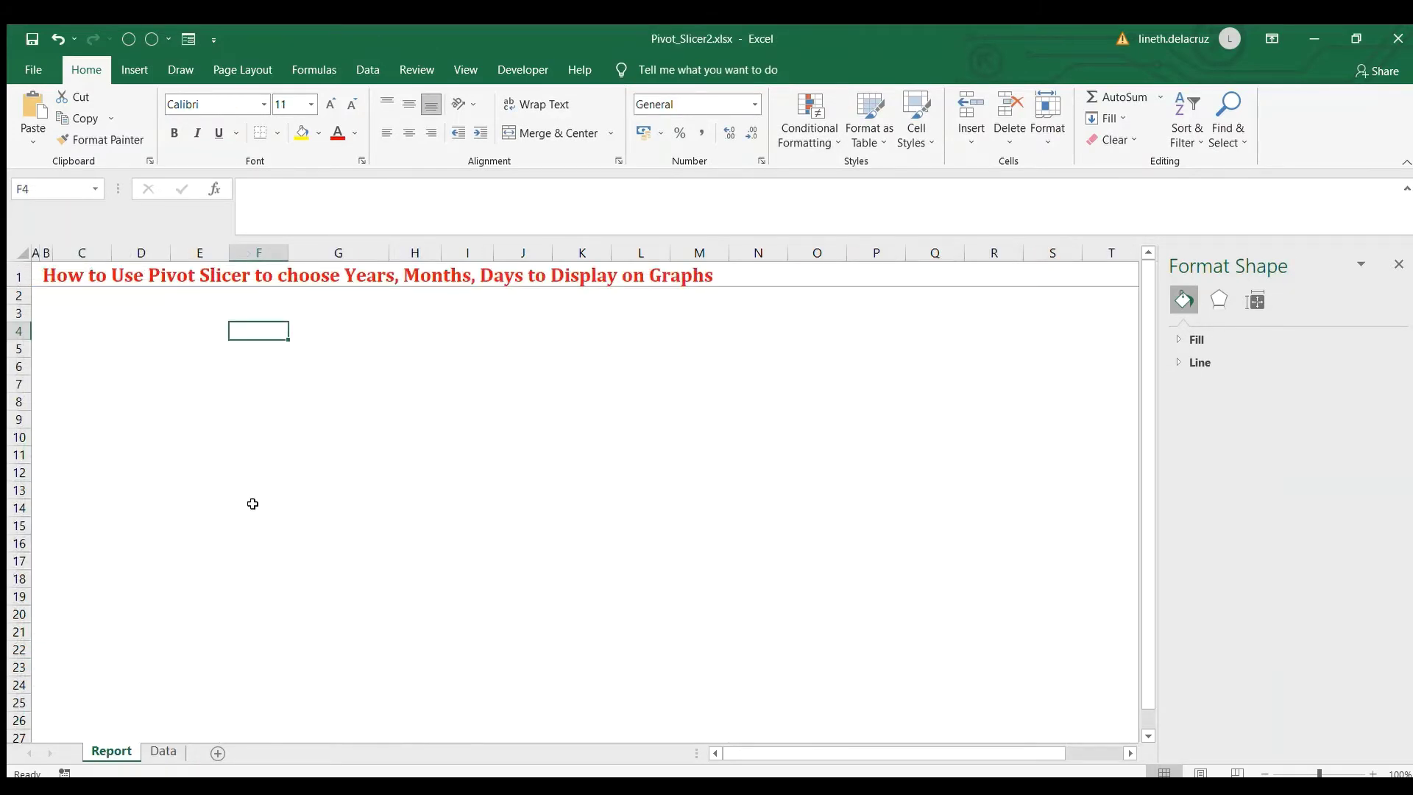
{"action": "left_click", "coordinate": [334, 324]}
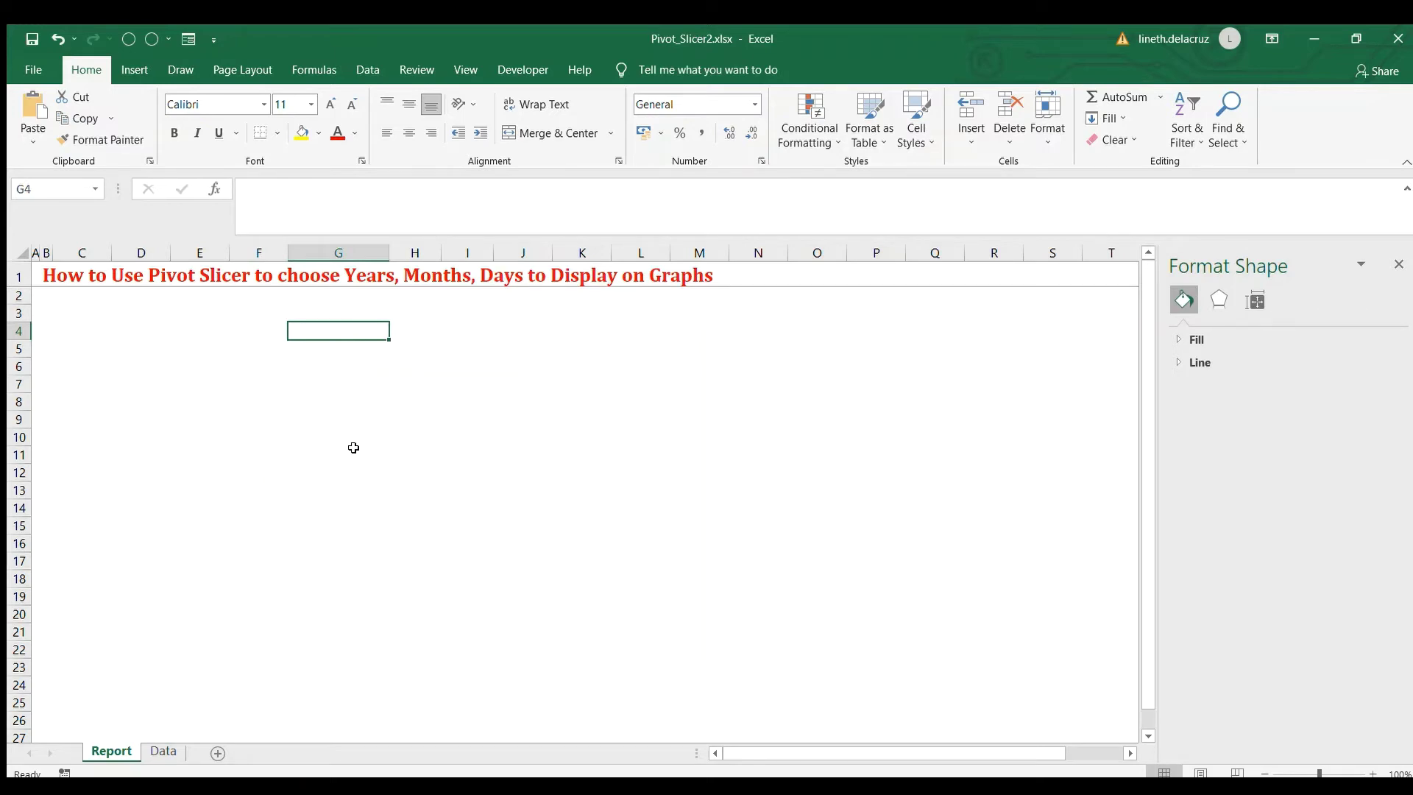
{"action": "key", "text": "ctrl+v"}
Copy the pivot table from the Data sheet and paste it at Report!O4
{"action": "left_click", "coordinate": [163, 750]}
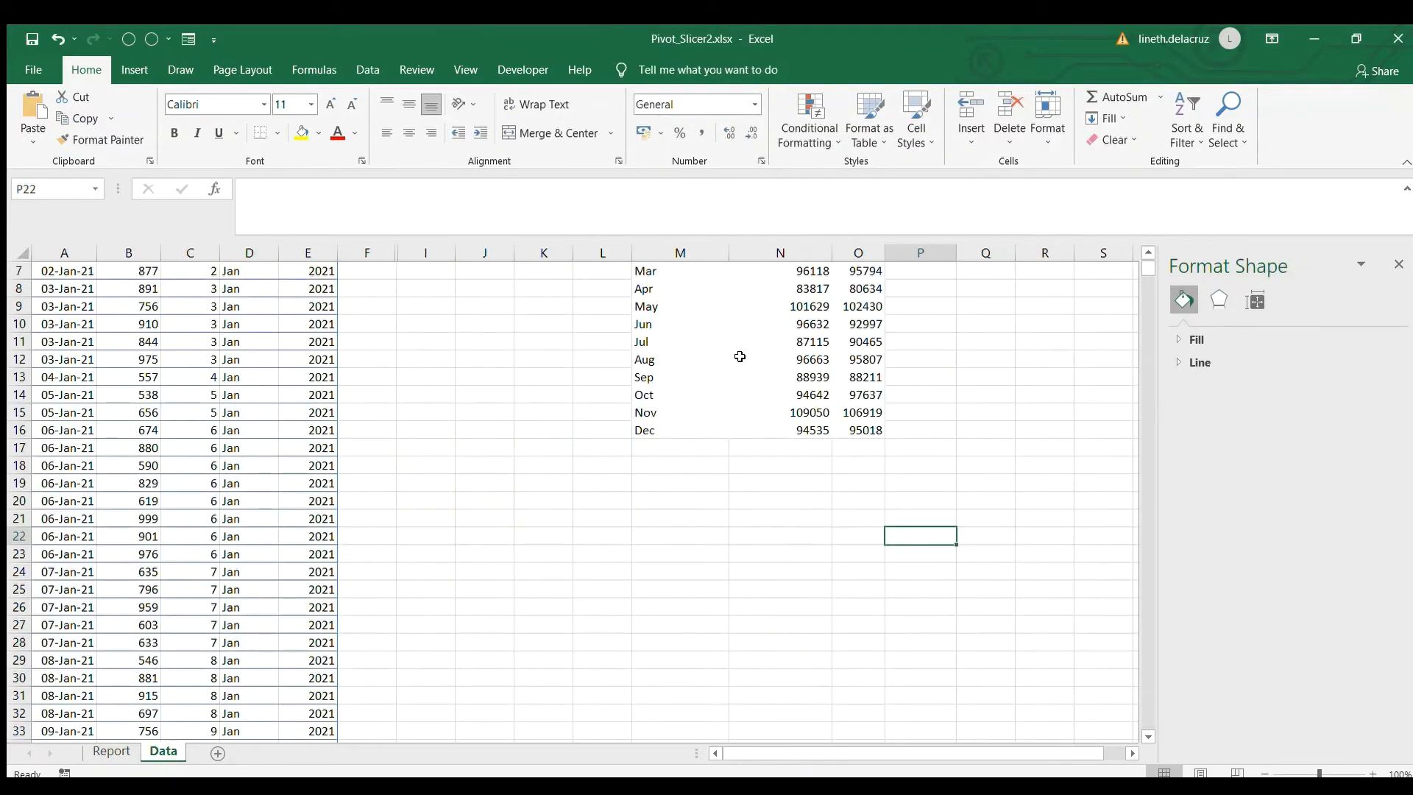
{"action": "scroll", "coordinate": [738, 356], "scroll_direction": "up", "scroll_amount": 1}
{"action": "left_click_drag", "start_coordinate": [662, 304], "coordinate": [866, 536]}
{"action": "key", "text": "ctrl+c"}
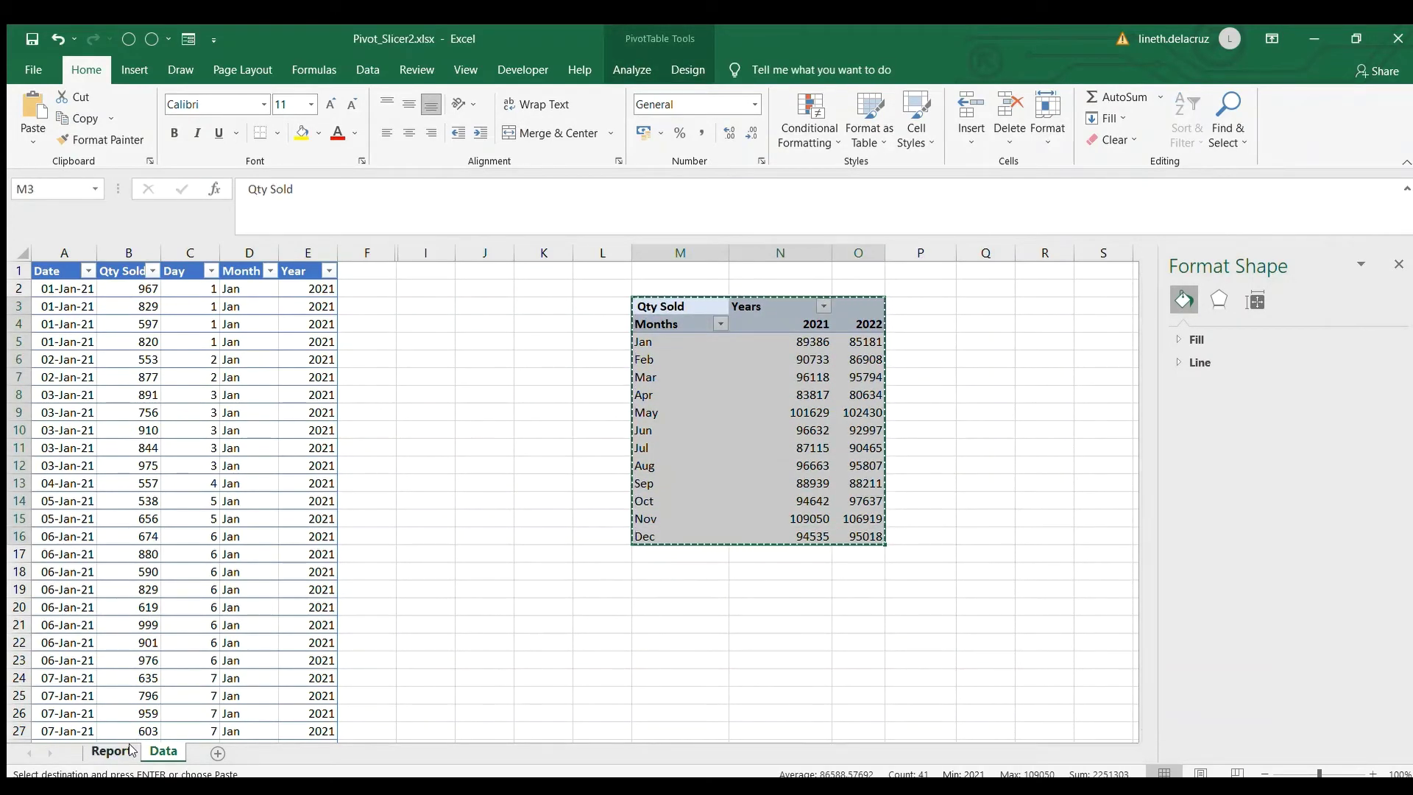
{"action": "left_click", "coordinate": [111, 750]}
{"action": "left_click", "coordinate": [824, 331]}
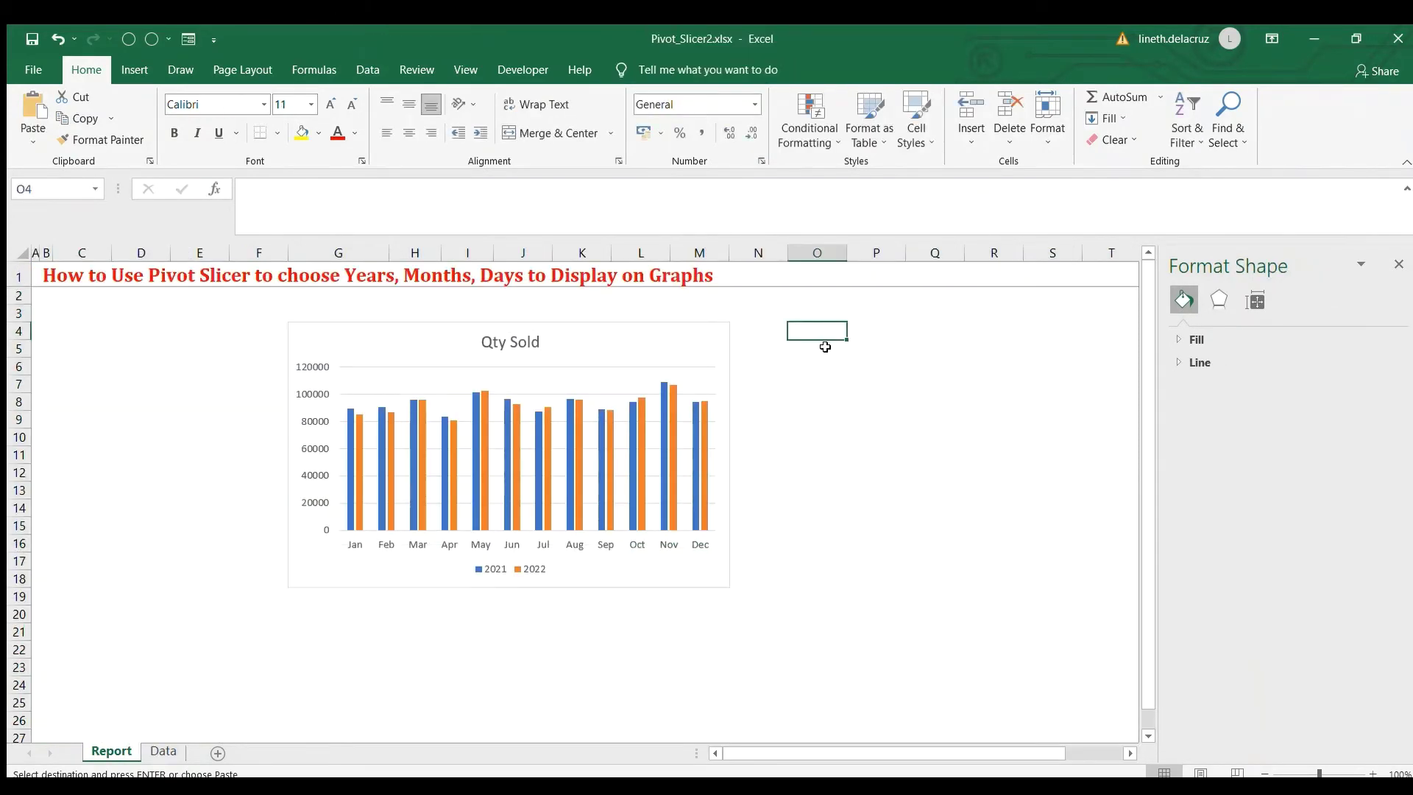
{"action": "key", "text": "Return"}
Give the pasted pivot values thousands separators and nudge the chart slightly right
{"action": "left_click", "coordinate": [812, 416]}
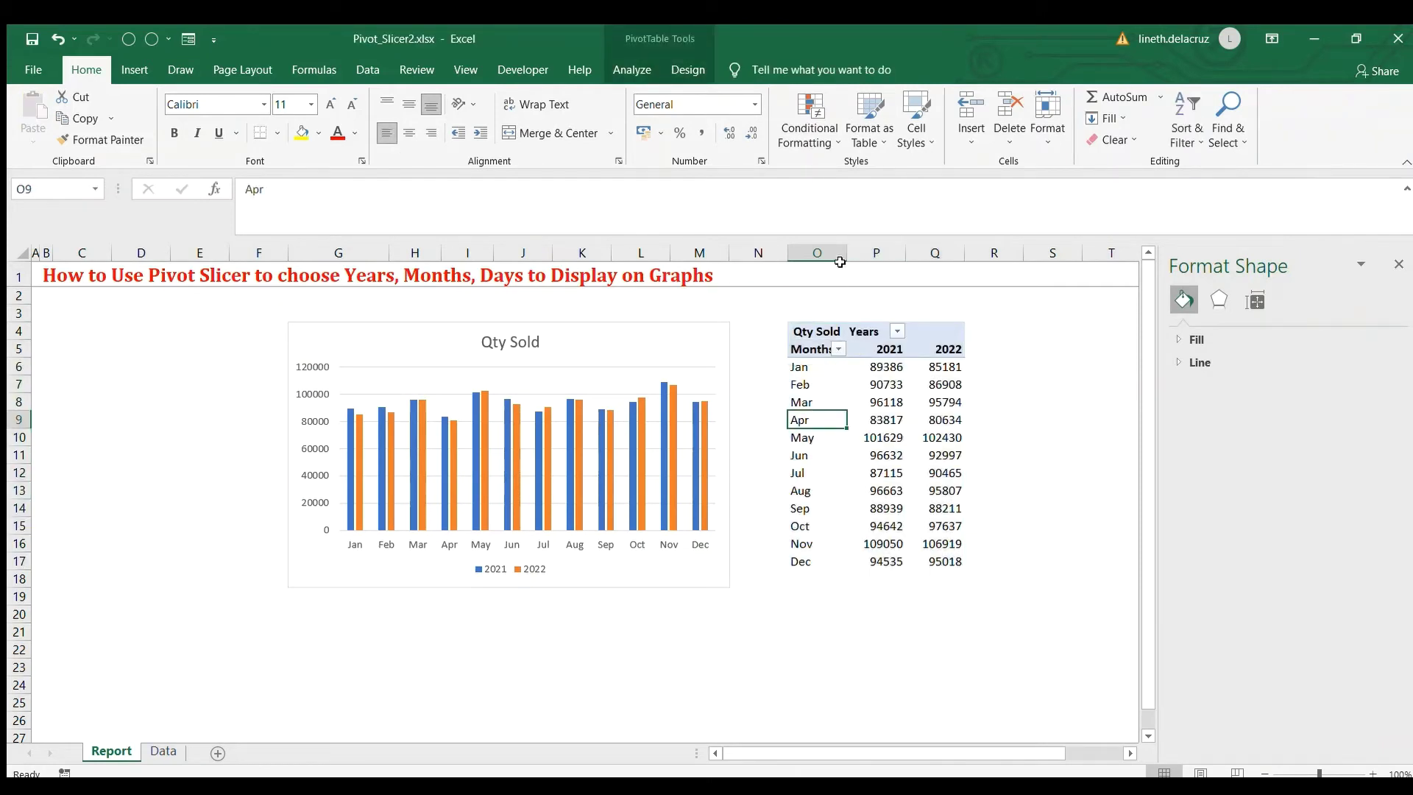
{"action": "left_click_drag", "start_coordinate": [833, 335], "coordinate": [945, 562]}
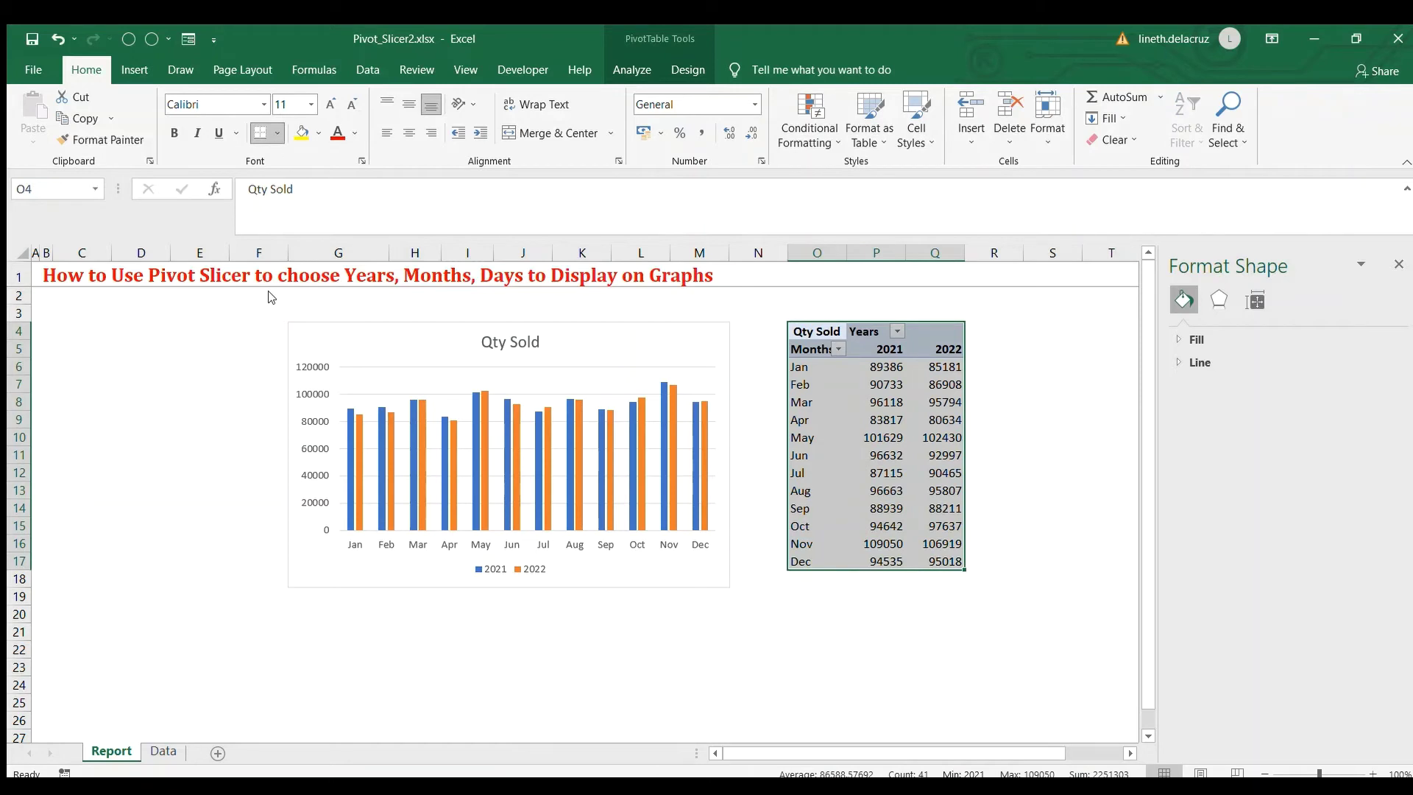
{"action": "left_click", "coordinate": [847, 431]}
{"action": "left_click_drag", "start_coordinate": [879, 368], "coordinate": [945, 563]}
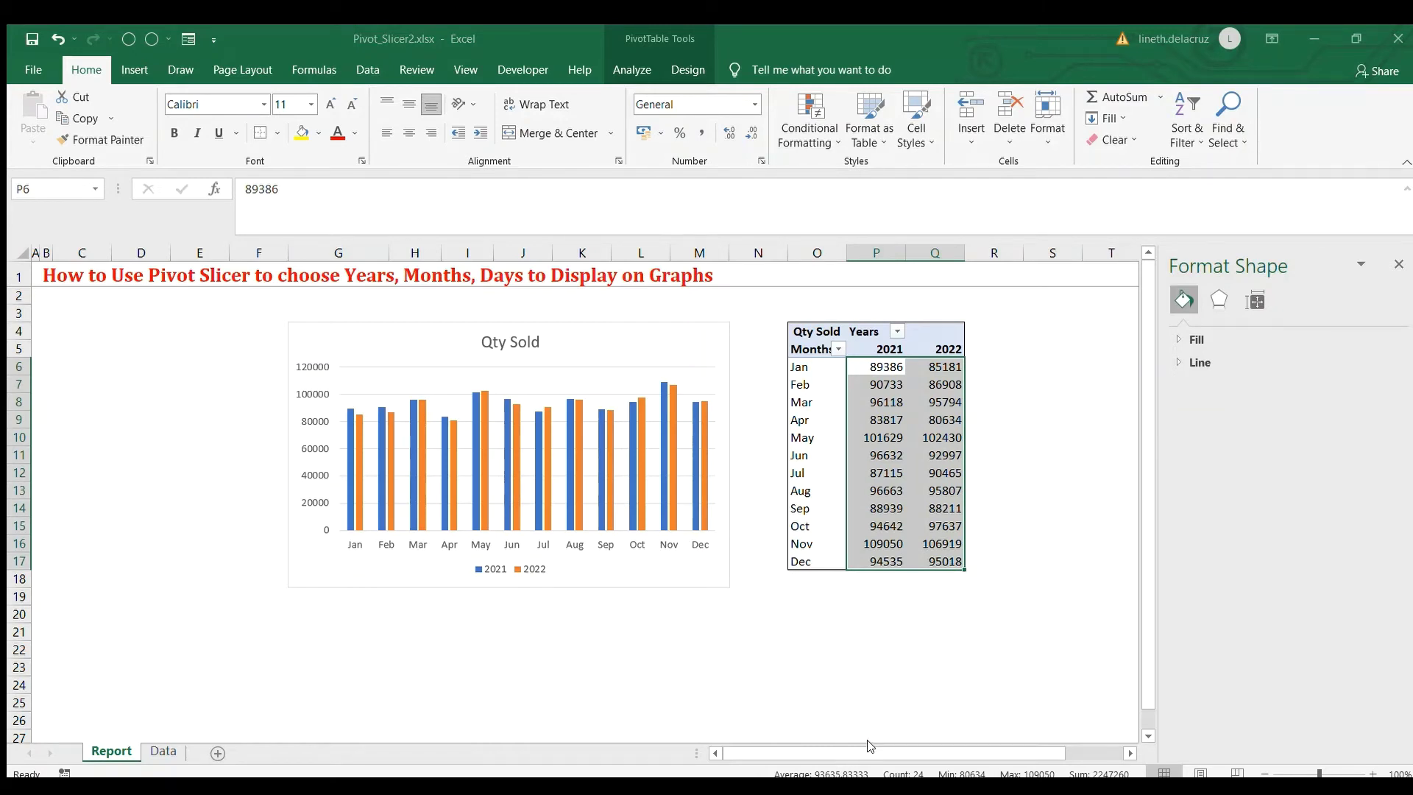
{"action": "left_click", "coordinate": [843, 583]}
{"action": "left_click", "coordinate": [568, 341]}
{"action": "left_click_drag", "start_coordinate": [584, 333], "coordinate": [614, 331]}
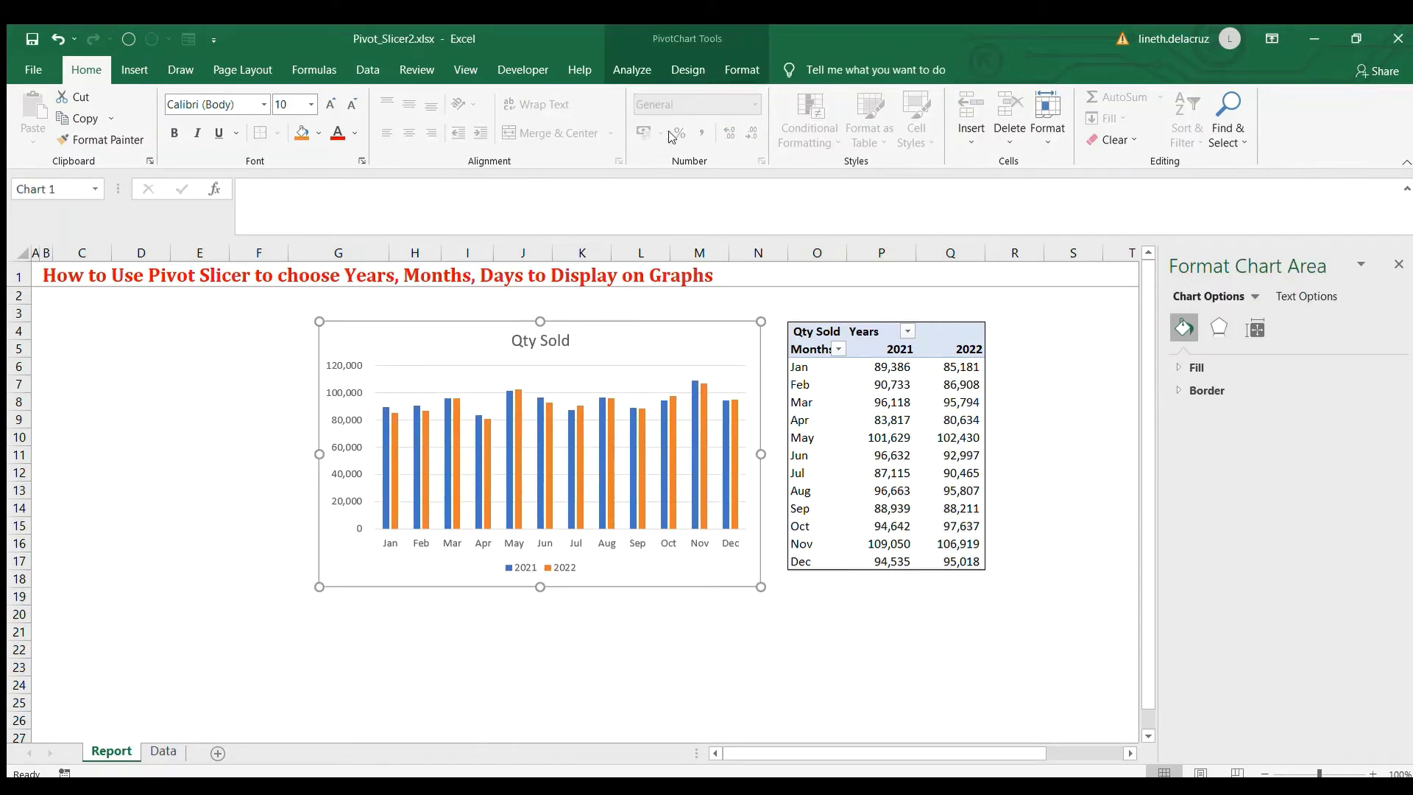
Insert Day, Month and Year slicers for the Qty Sold chart, placing Year left of it
{"action": "left_click", "coordinate": [631, 69]}
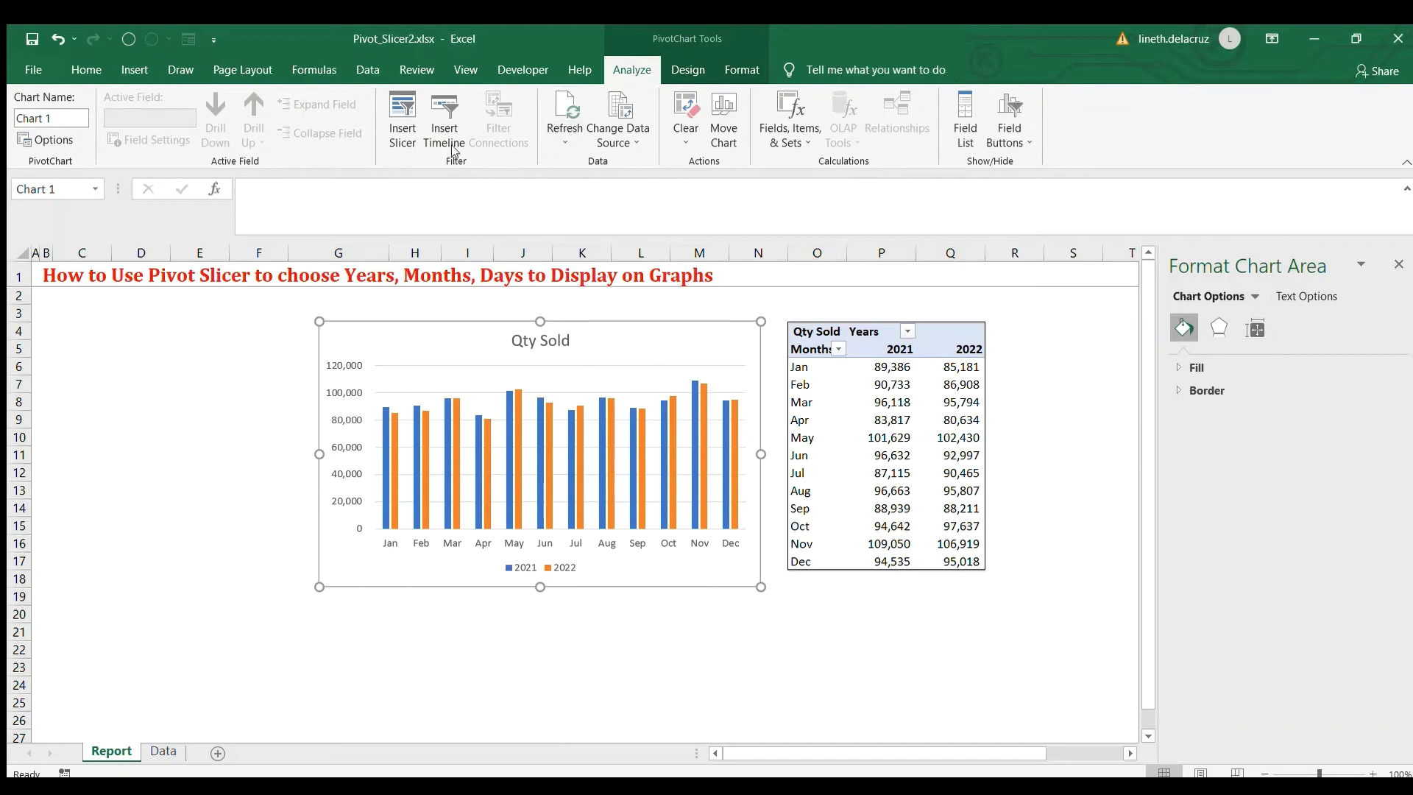
{"action": "left_click", "coordinate": [403, 118]}
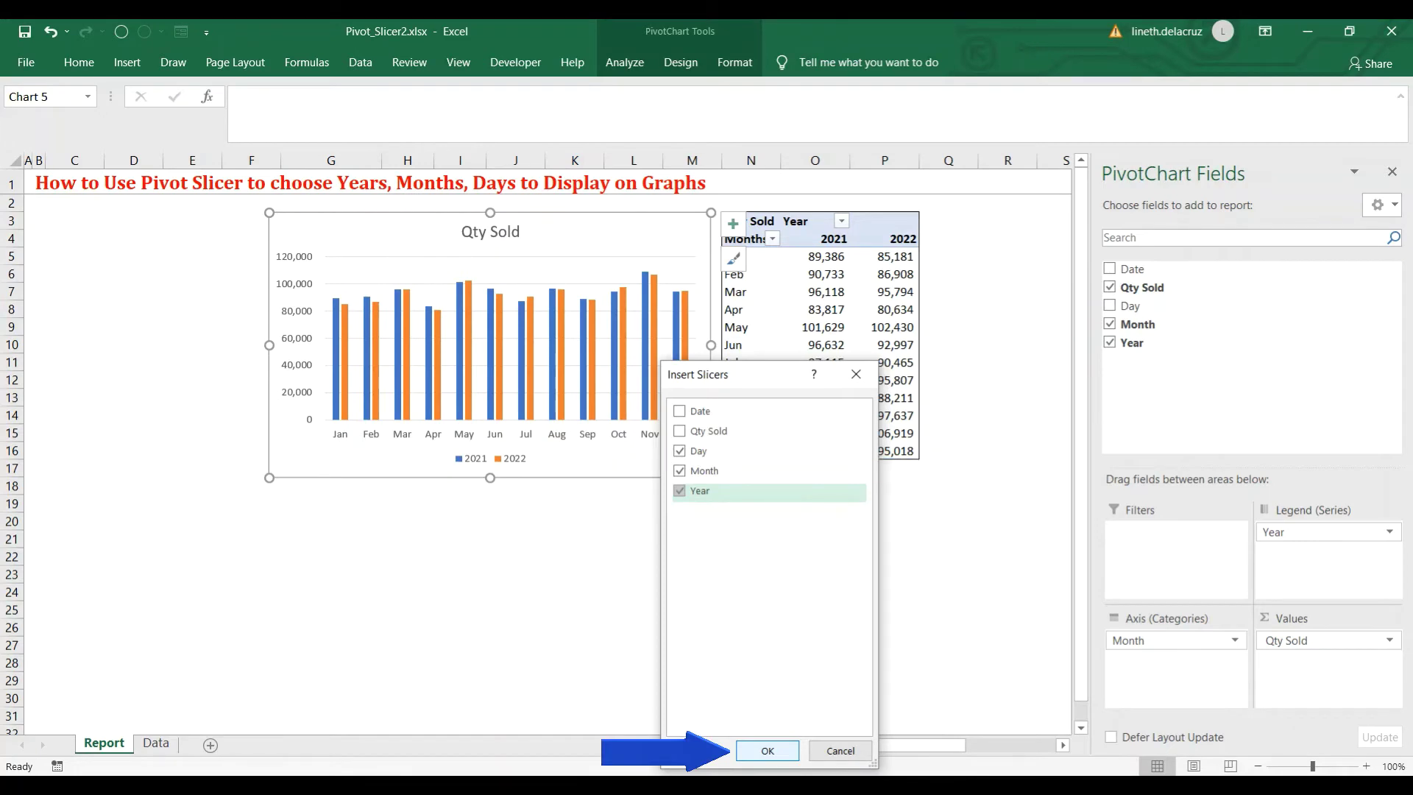
{"action": "left_click", "coordinate": [767, 750]}
{"action": "left_click_drag", "start_coordinate": [595, 427], "coordinate": [162, 322]}
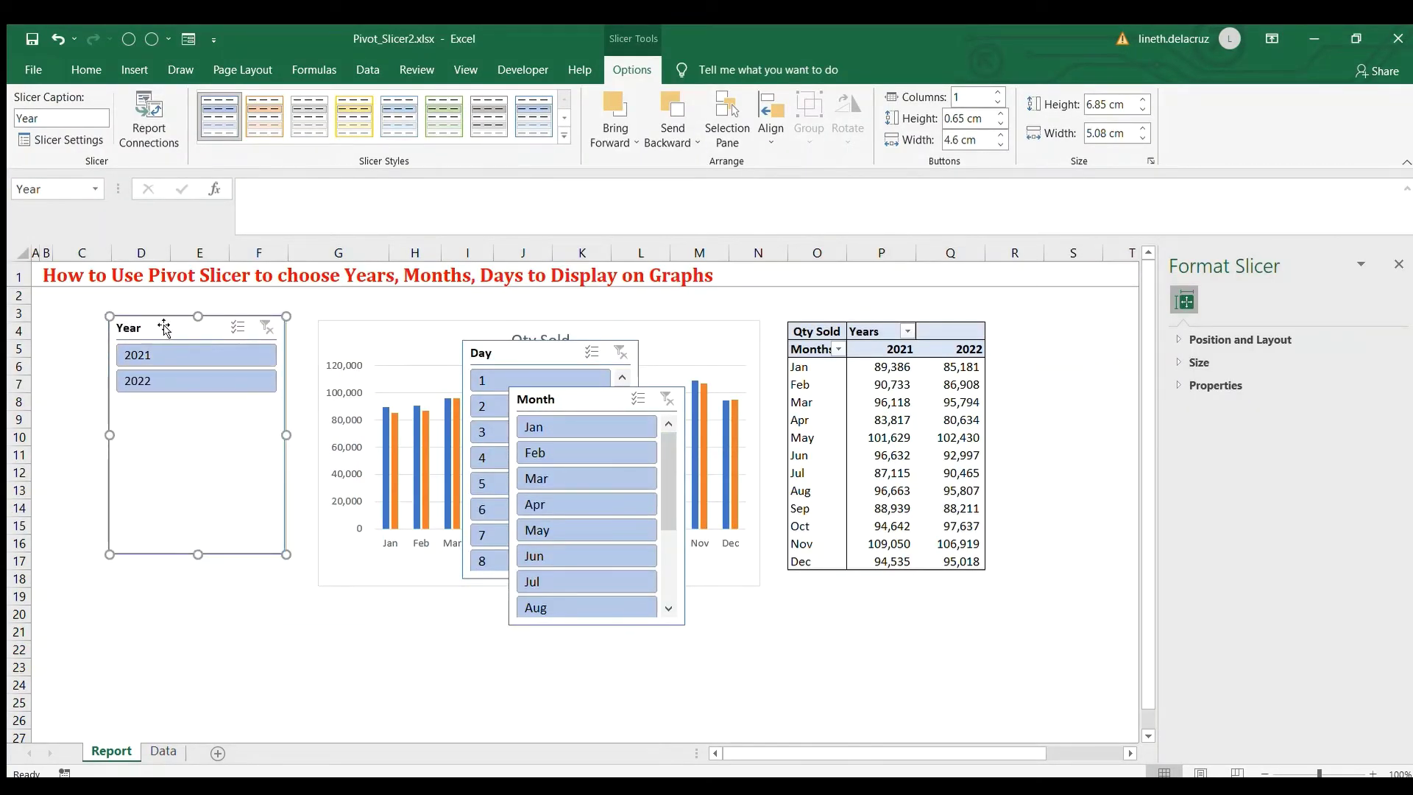
{"action": "left_click", "coordinate": [960, 98]}
Lay out the Year slicer in 2 columns, shorten it, and style it orange
{"action": "type", "text": "2"}
{"action": "key", "text": "Return"}
{"action": "left_click_drag", "start_coordinate": [198, 553], "coordinate": [198, 383]}
{"action": "left_click", "coordinate": [271, 125]}
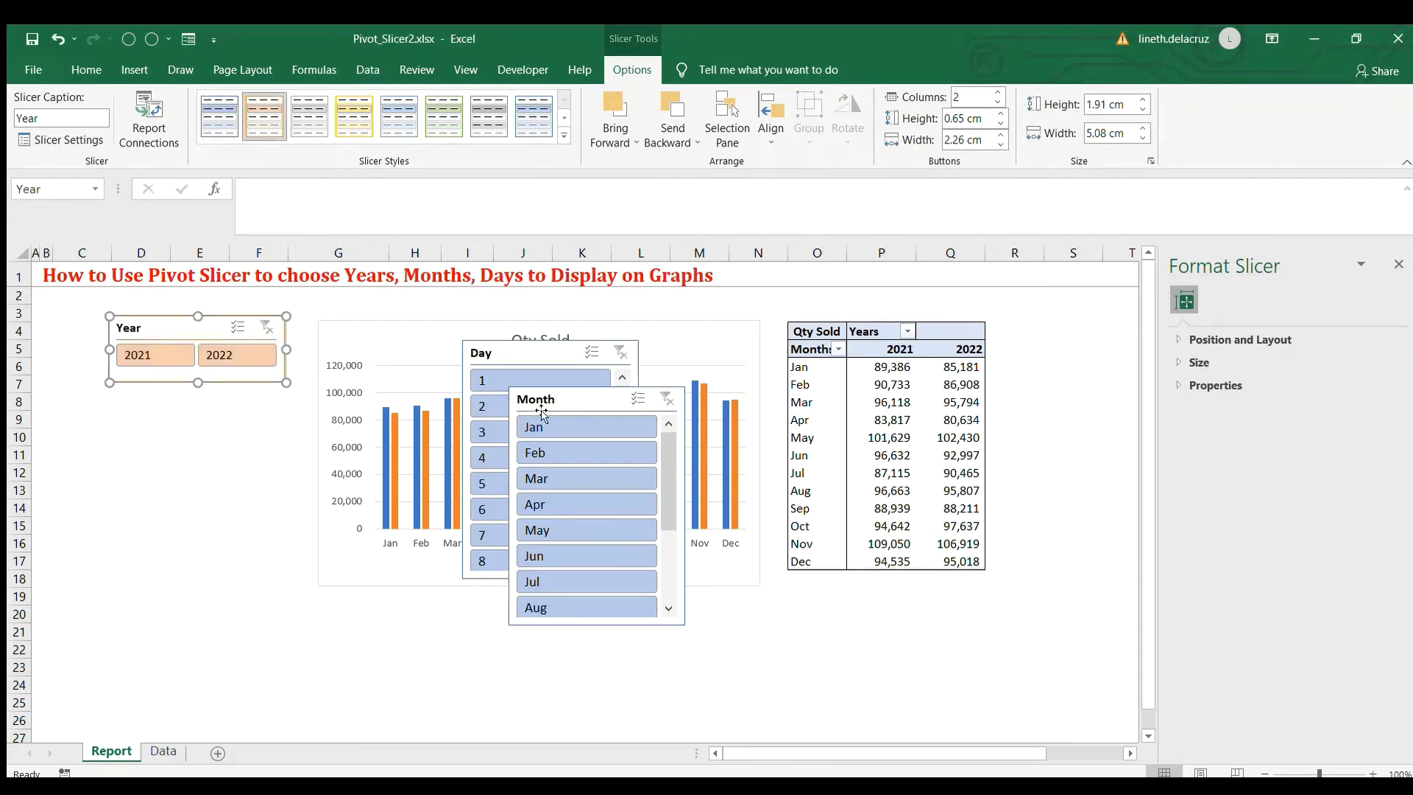
Place the Month slicer below Year with 4 columns, resized, in a yellow style
{"action": "left_click_drag", "start_coordinate": [567, 402], "coordinate": [165, 407]}
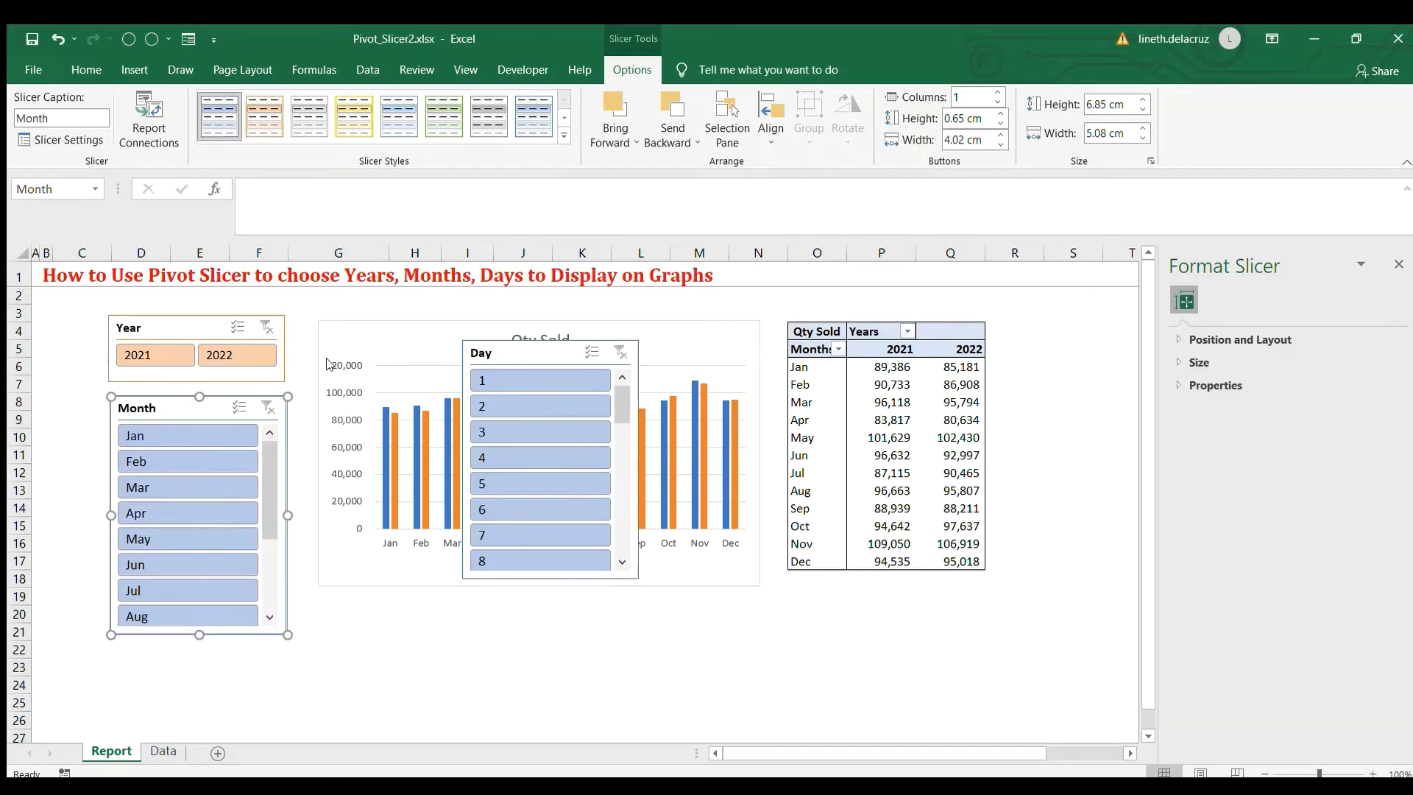
{"action": "left_click", "coordinate": [968, 98]}
{"action": "type", "text": "4"}
{"action": "key", "text": "Return"}
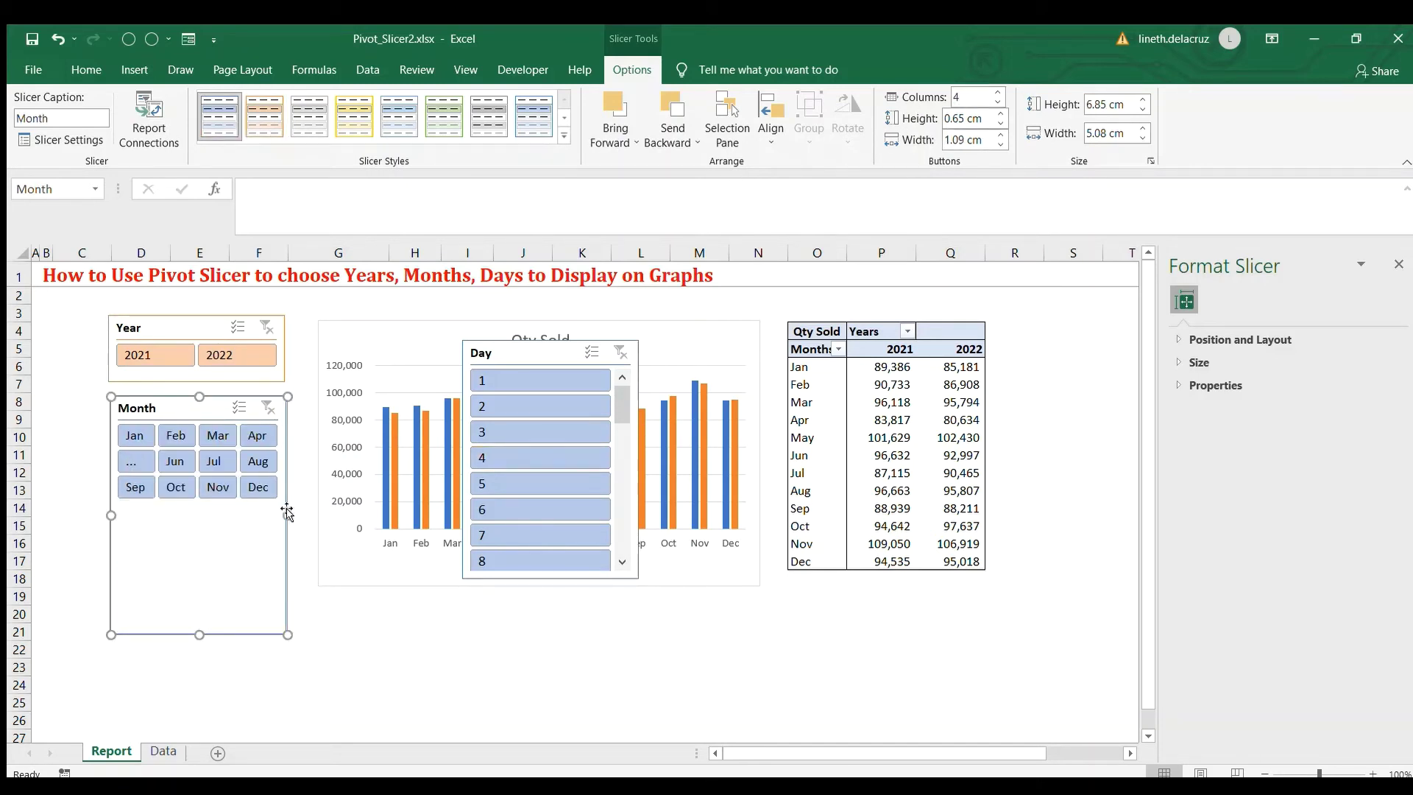
{"action": "left_click_drag", "start_coordinate": [287, 515], "coordinate": [313, 507]}
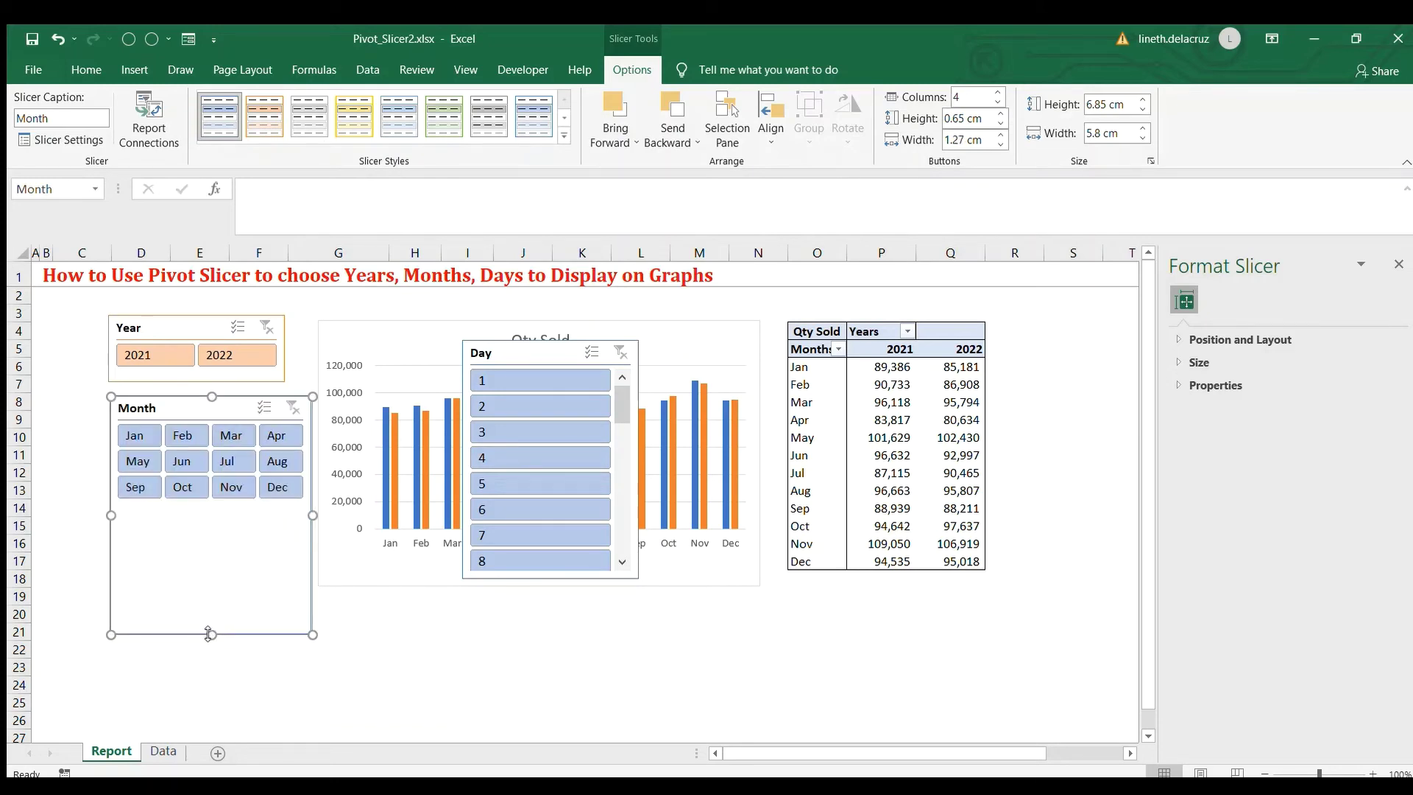
{"action": "left_click_drag", "start_coordinate": [212, 635], "coordinate": [213, 514]}
{"action": "left_click", "coordinate": [341, 125]}
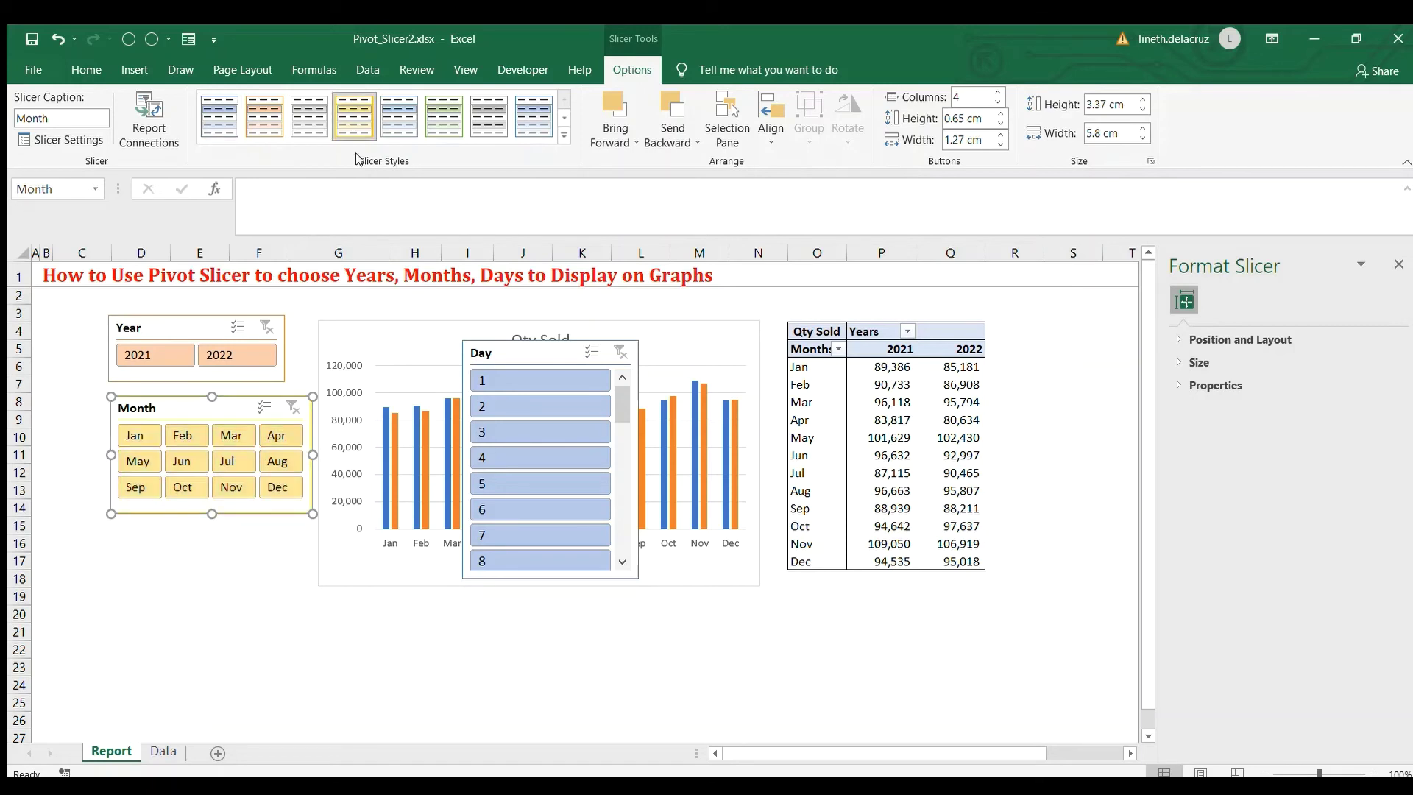
Give the Day slicer 7 columns, resize it below Month, and style it green
{"action": "left_click", "coordinate": [525, 355]}
{"action": "left_click", "coordinate": [978, 98]}
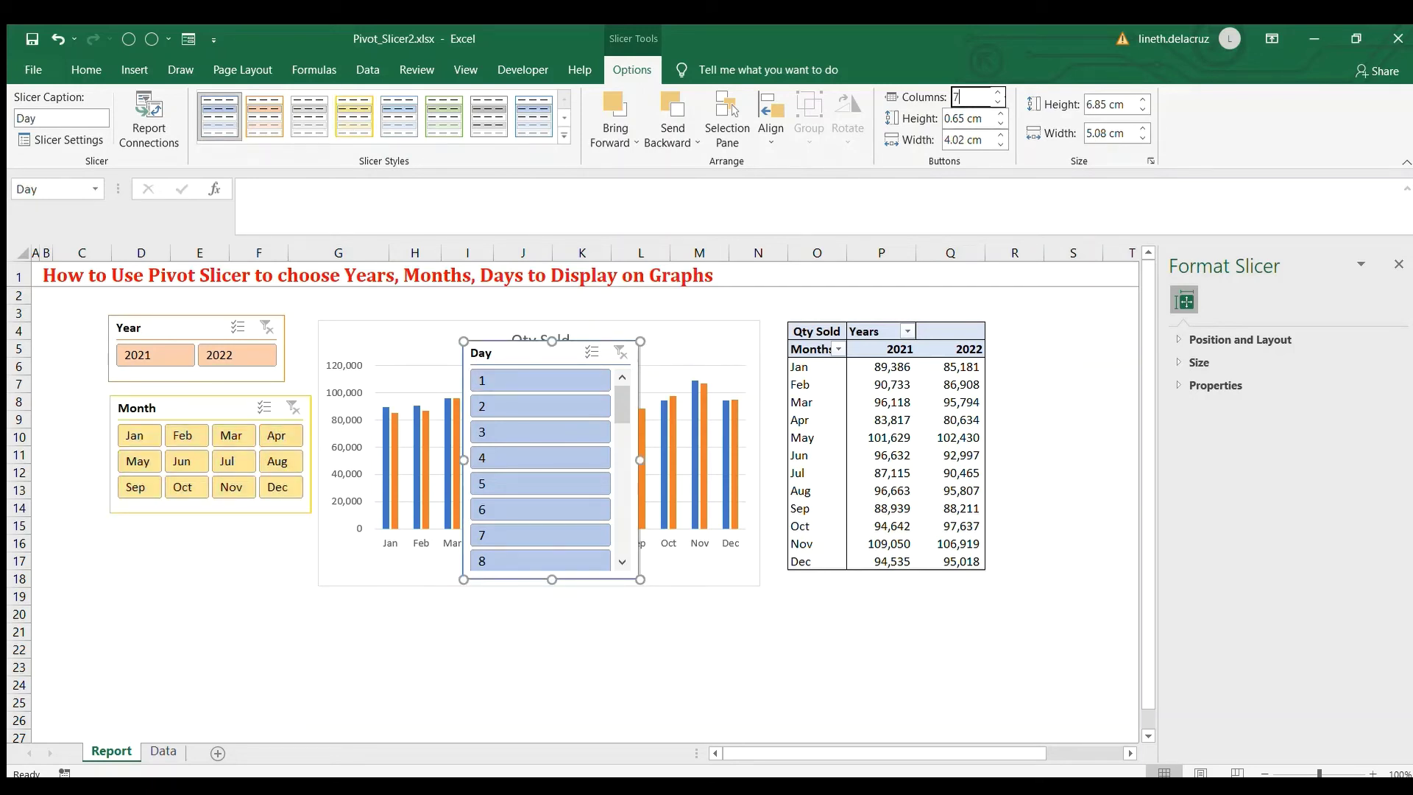
{"action": "key", "text": "Return"}
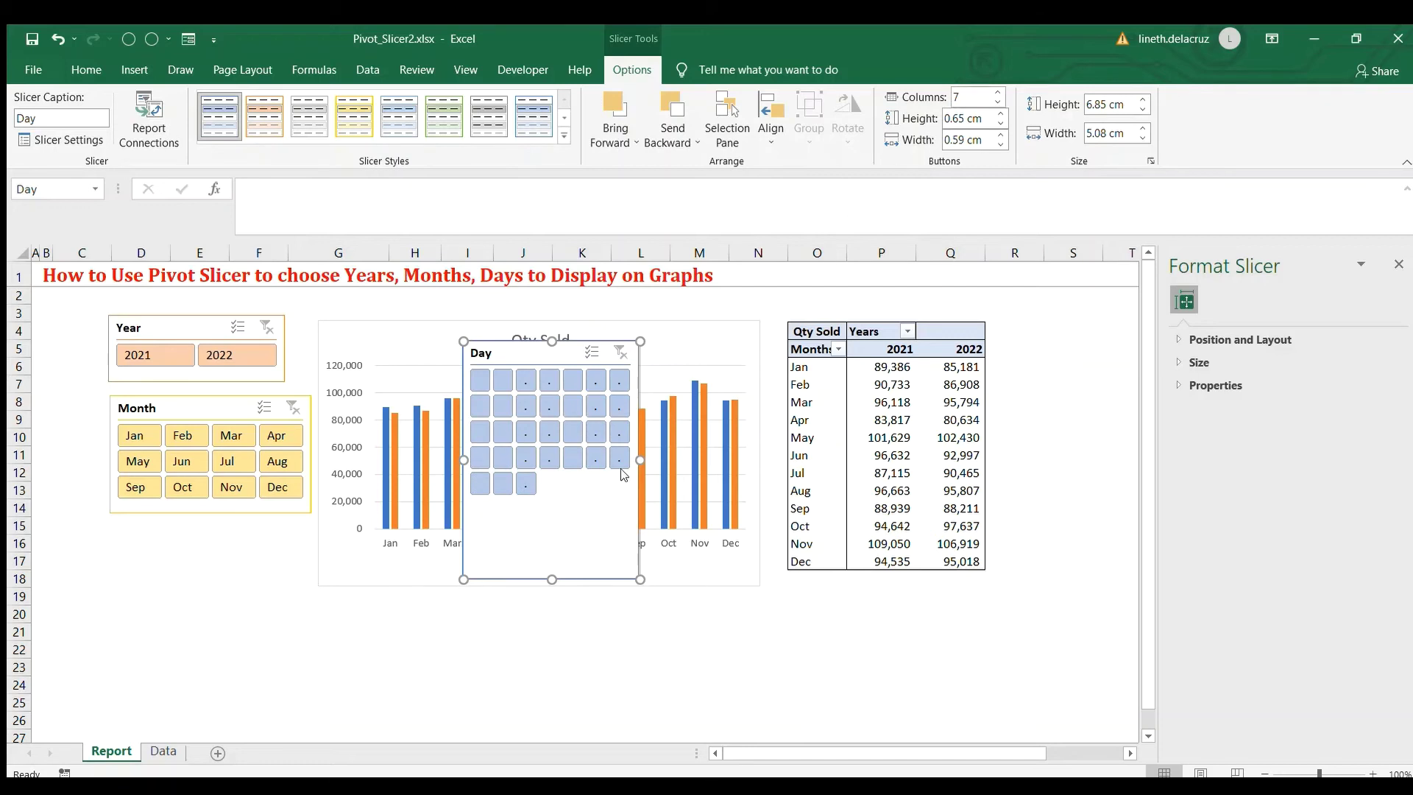
{"action": "left_click_drag", "start_coordinate": [640, 461], "coordinate": [721, 456]}
{"action": "left_click_drag", "start_coordinate": [591, 580], "coordinate": [600, 503]}
{"action": "left_click_drag", "start_coordinate": [627, 351], "coordinate": [253, 533]}
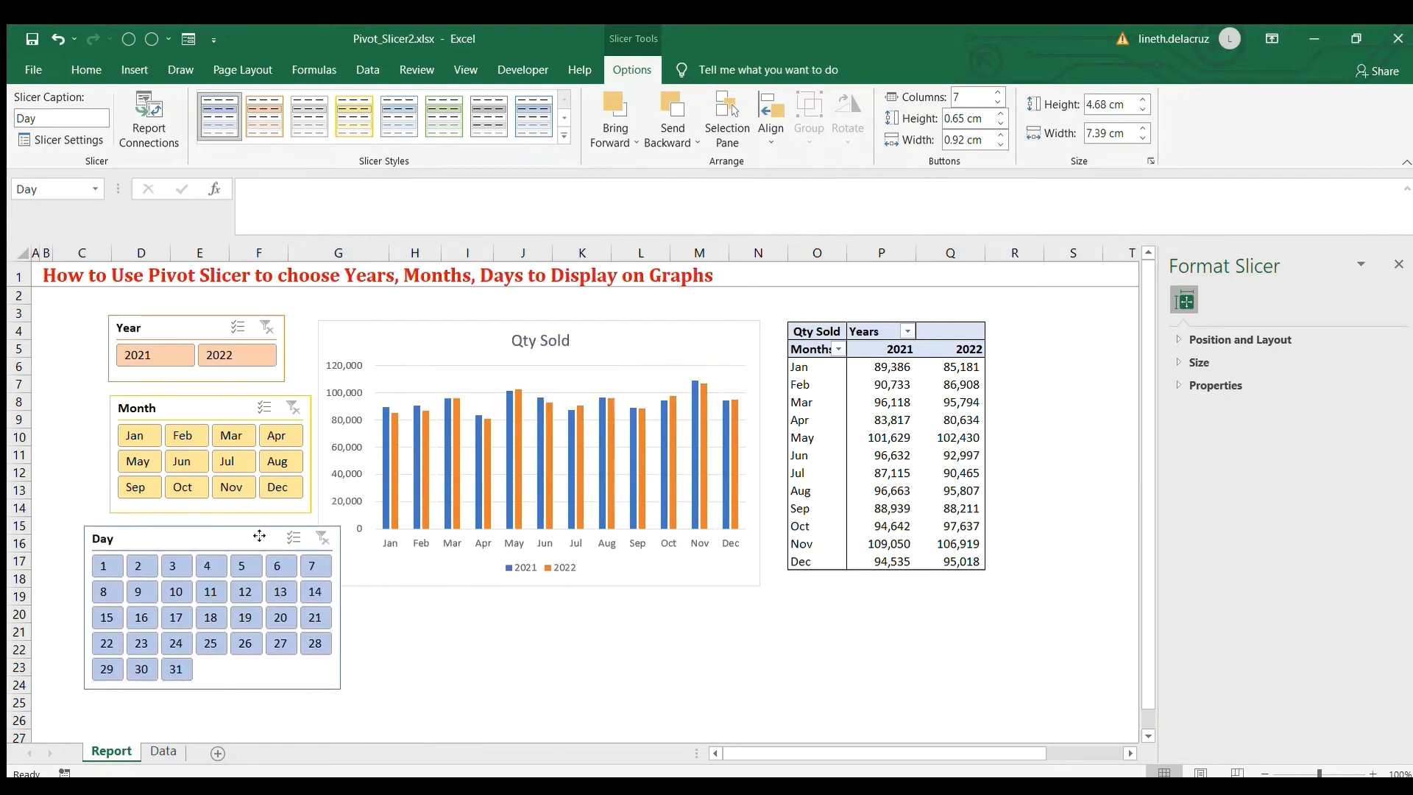
{"action": "left_click", "coordinate": [425, 122]}
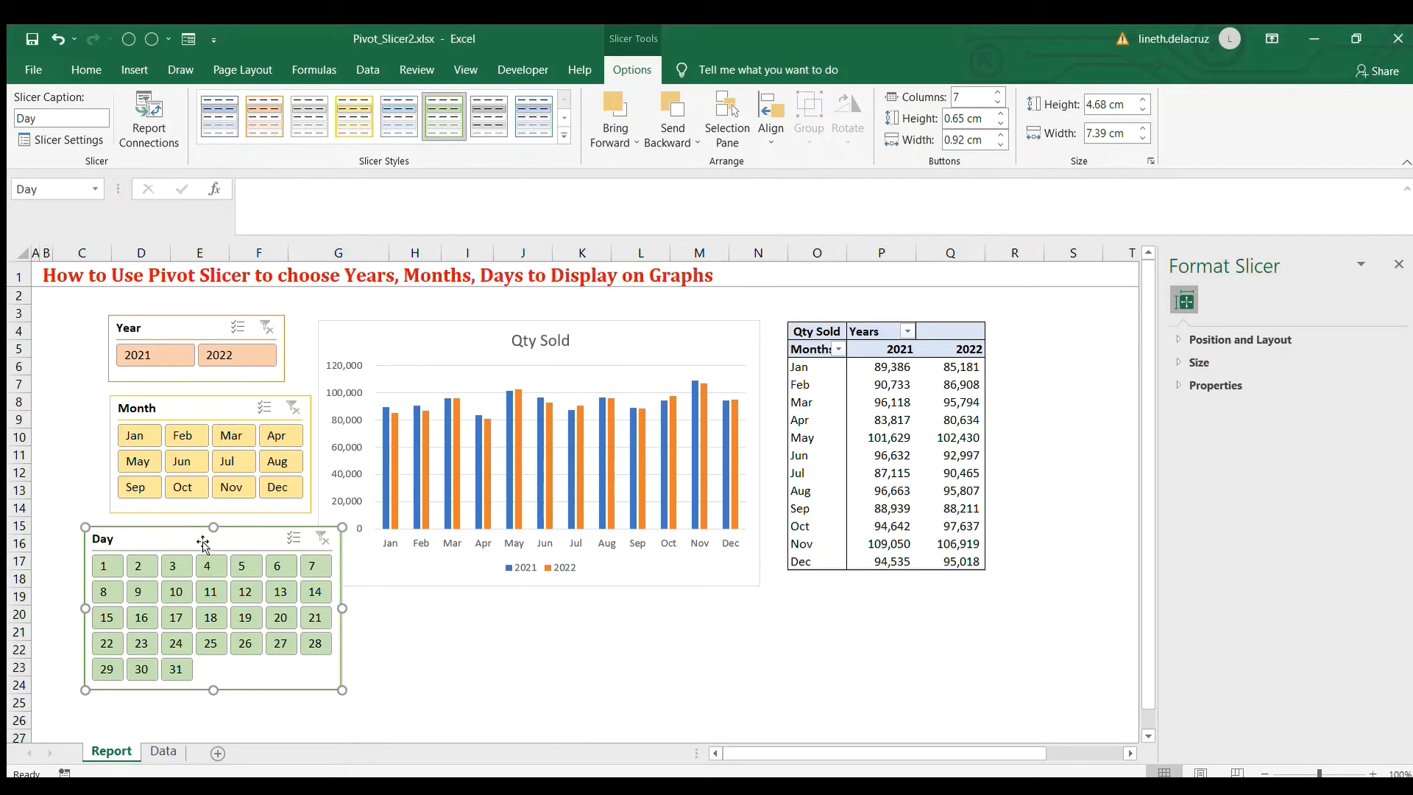
Align and size the Year, Month and Day slicers into an even stack
{"action": "left_click_drag", "start_coordinate": [201, 540], "coordinate": [164, 537]}
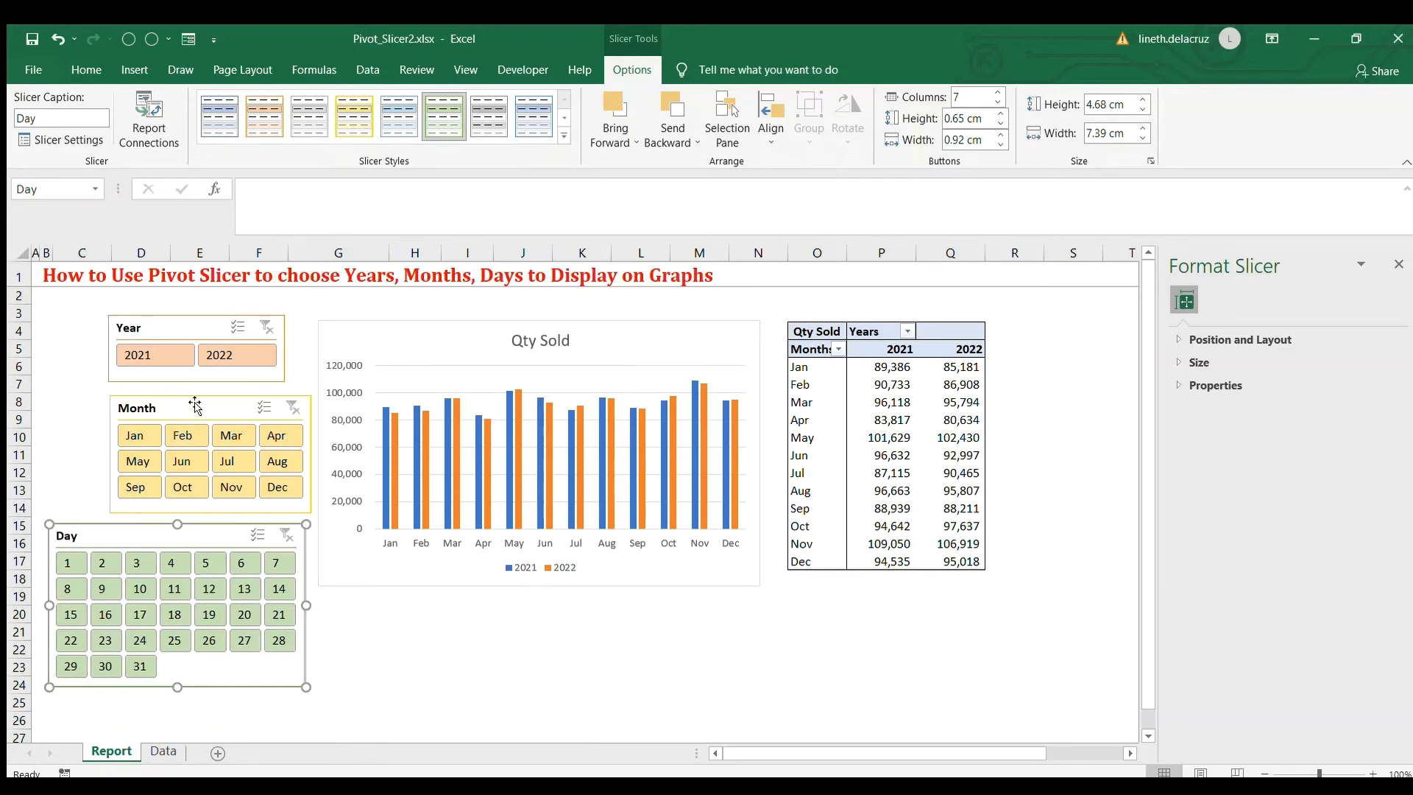
{"action": "left_click_drag", "start_coordinate": [167, 331], "coordinate": [111, 327]}
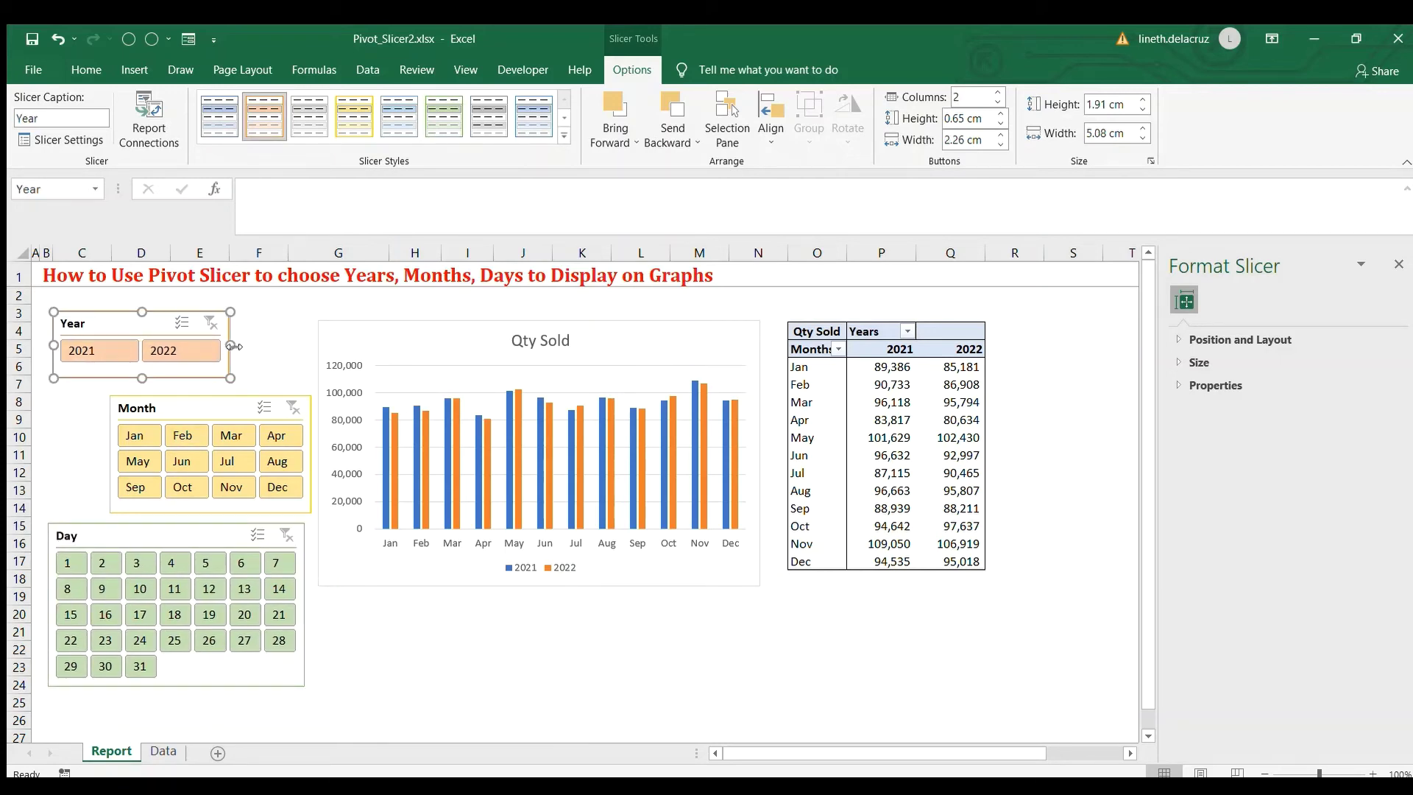
{"action": "left_click_drag", "start_coordinate": [230, 344], "coordinate": [301, 351]}
{"action": "left_click_drag", "start_coordinate": [183, 406], "coordinate": [115, 392]}
{"action": "left_click_drag", "start_coordinate": [260, 441], "coordinate": [304, 441]}
{"action": "left_click_drag", "start_coordinate": [95, 546], "coordinate": [100, 527]}
{"action": "left_click_drag", "start_coordinate": [315, 584], "coordinate": [301, 585]}
{"action": "left_click_drag", "start_coordinate": [195, 515], "coordinate": [195, 512]}
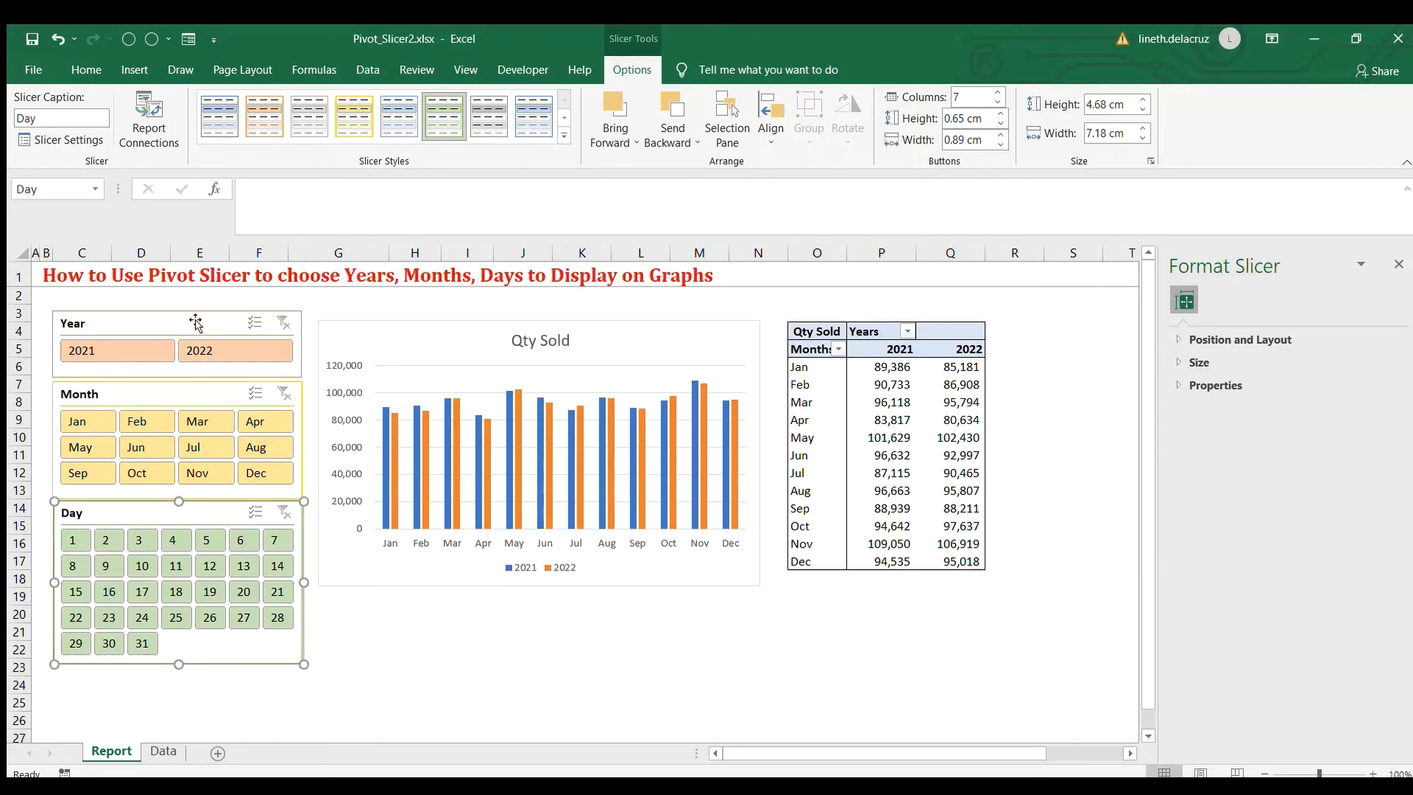
{"action": "left_click_drag", "start_coordinate": [196, 322], "coordinate": [196, 322]}
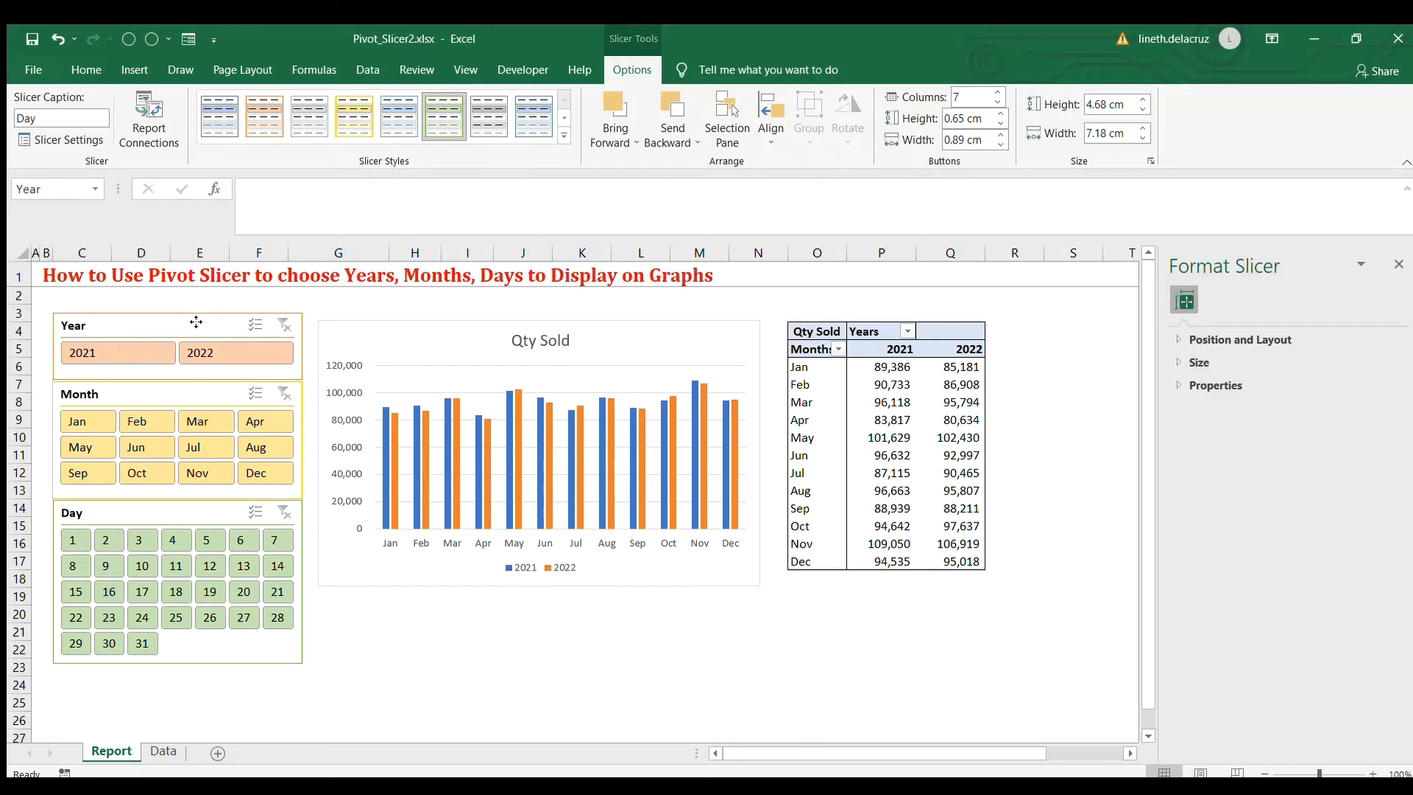
Enlarge the Qty Sold chart beside the slicers to match the stack's height
{"action": "left_click", "coordinate": [371, 347]}
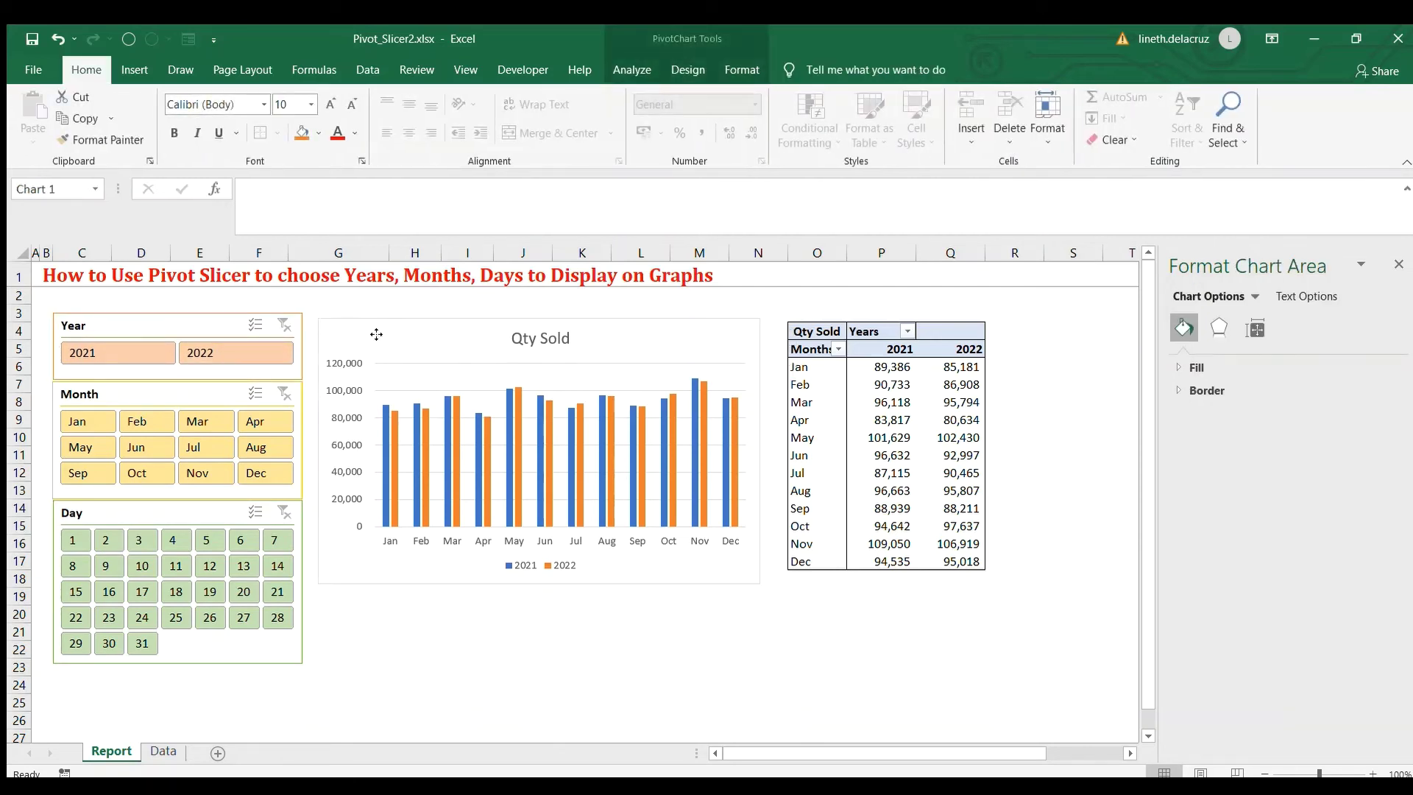
{"action": "left_click_drag", "start_coordinate": [377, 338], "coordinate": [366, 328]}
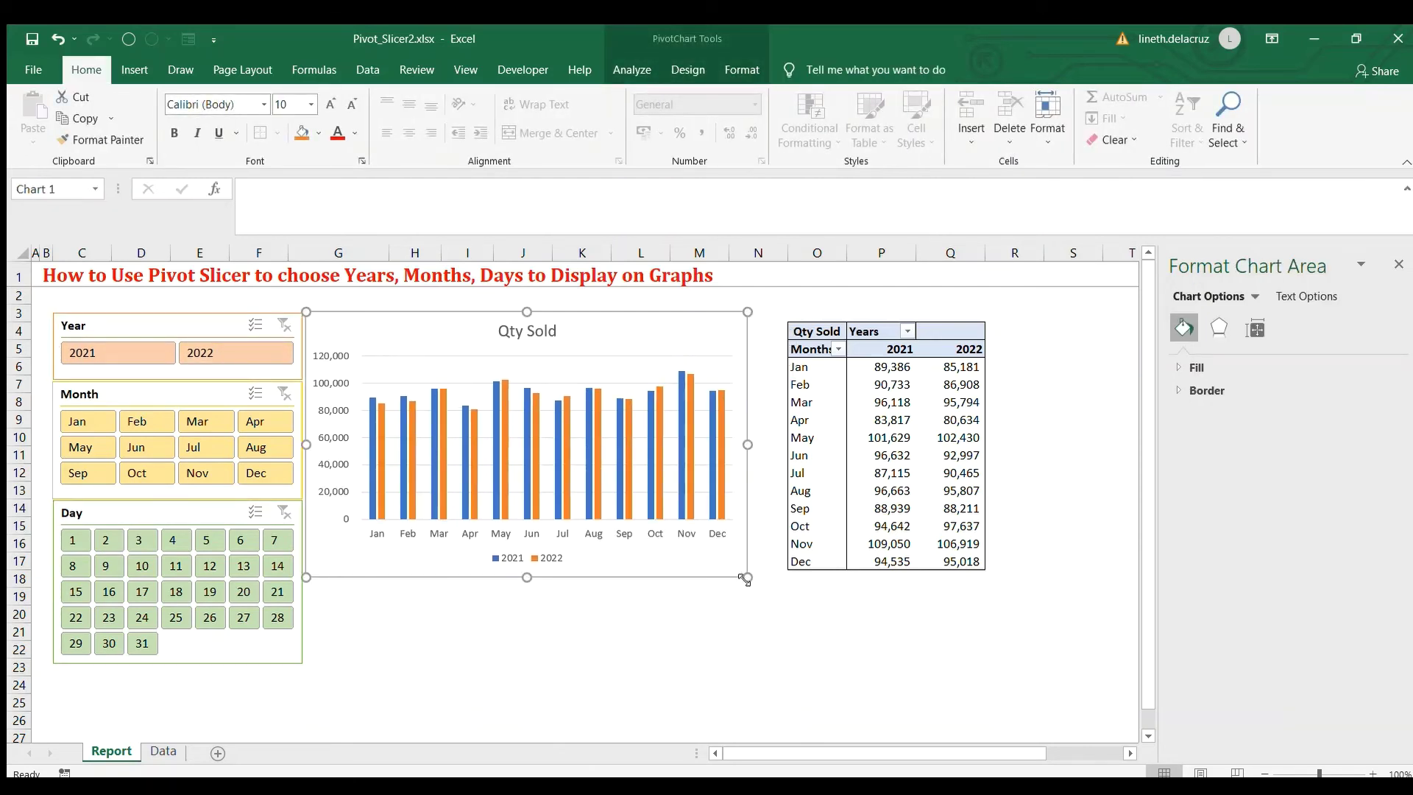
{"action": "left_click_drag", "start_coordinate": [746, 579], "coordinate": [786, 642]}
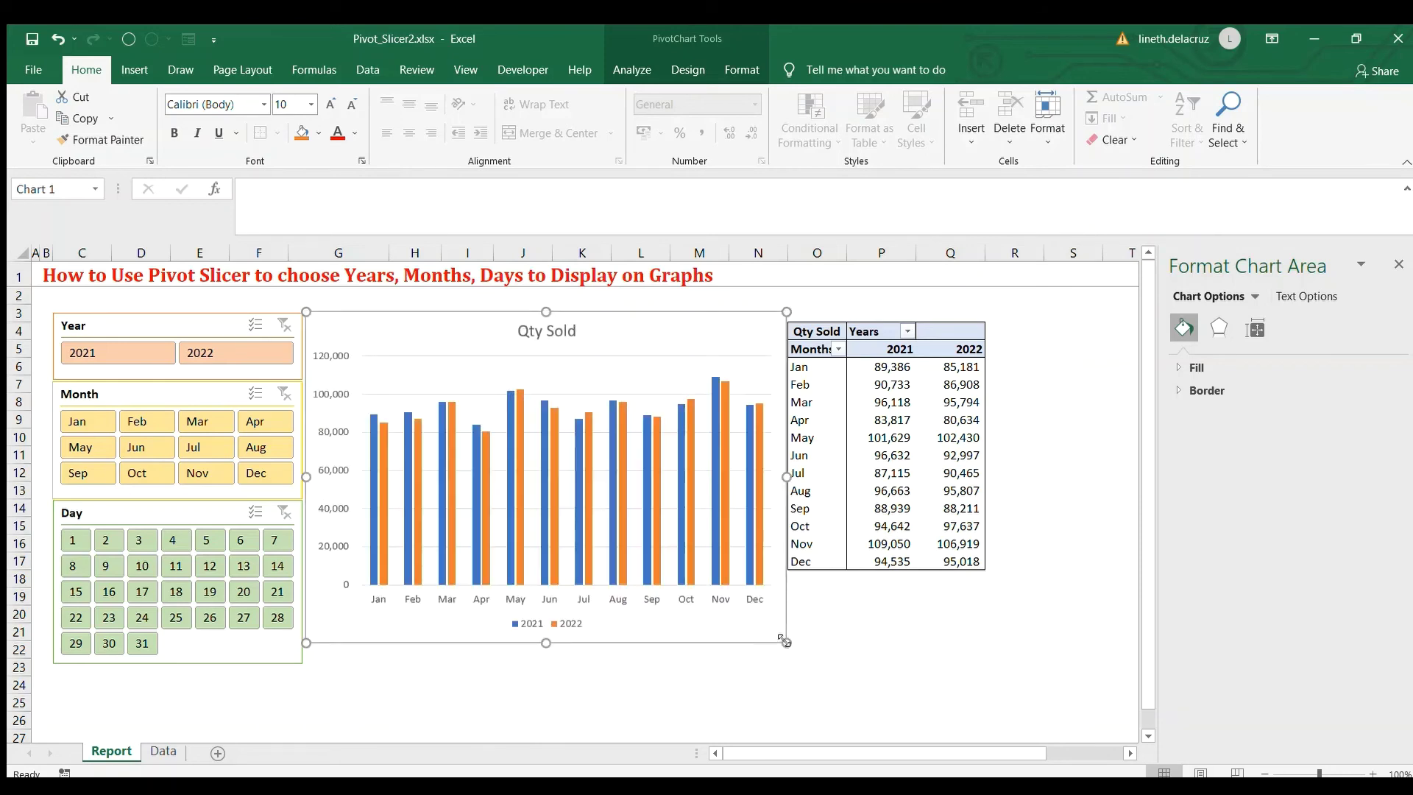
{"action": "left_click", "coordinate": [880, 631]}
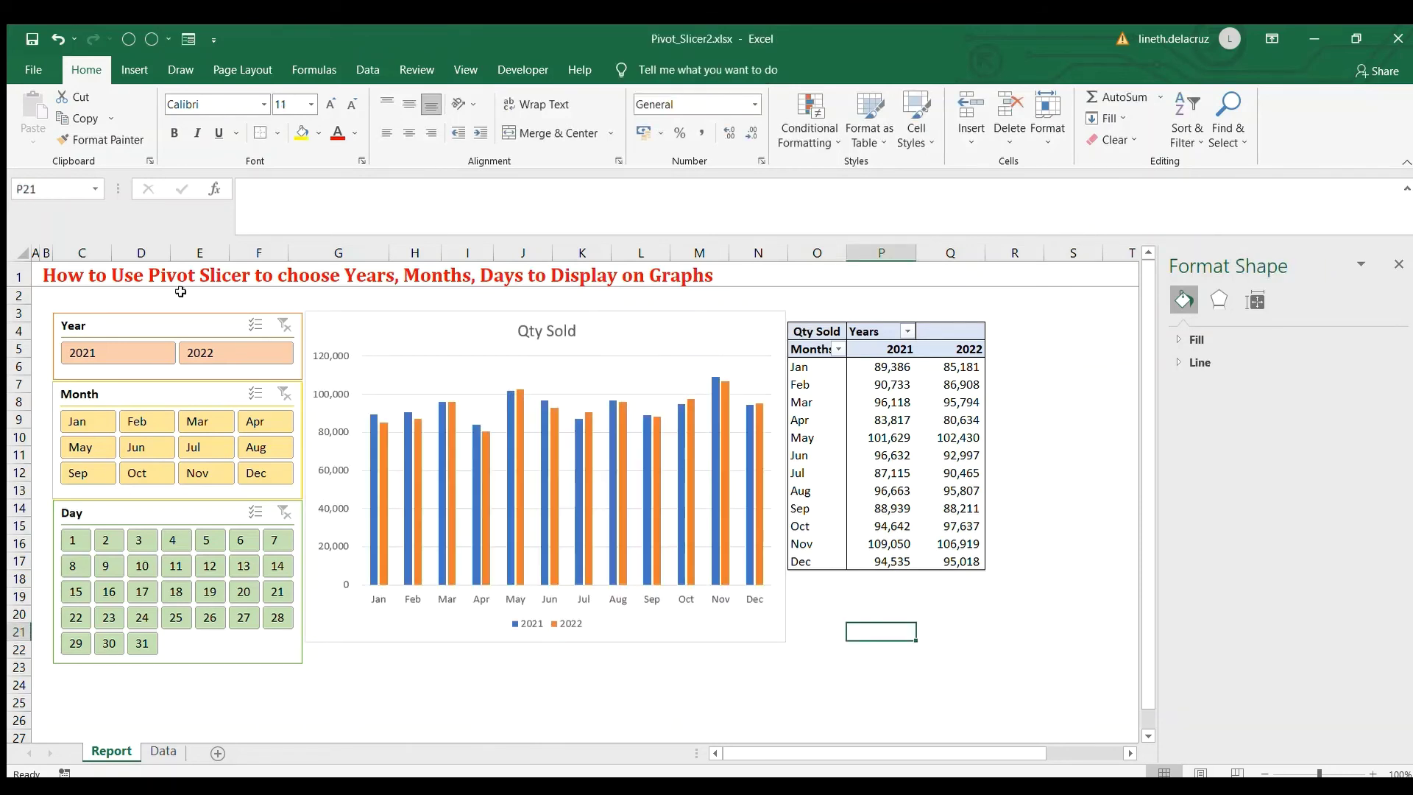
Move the Year, Month and Day slicers and the chart slightly down together
{"action": "left_click", "coordinate": [210, 333]}
{"action": "left_click", "coordinate": [220, 393], "text": "ctrl"}
{"action": "left_click", "coordinate": [384, 389], "text": "ctrl"}
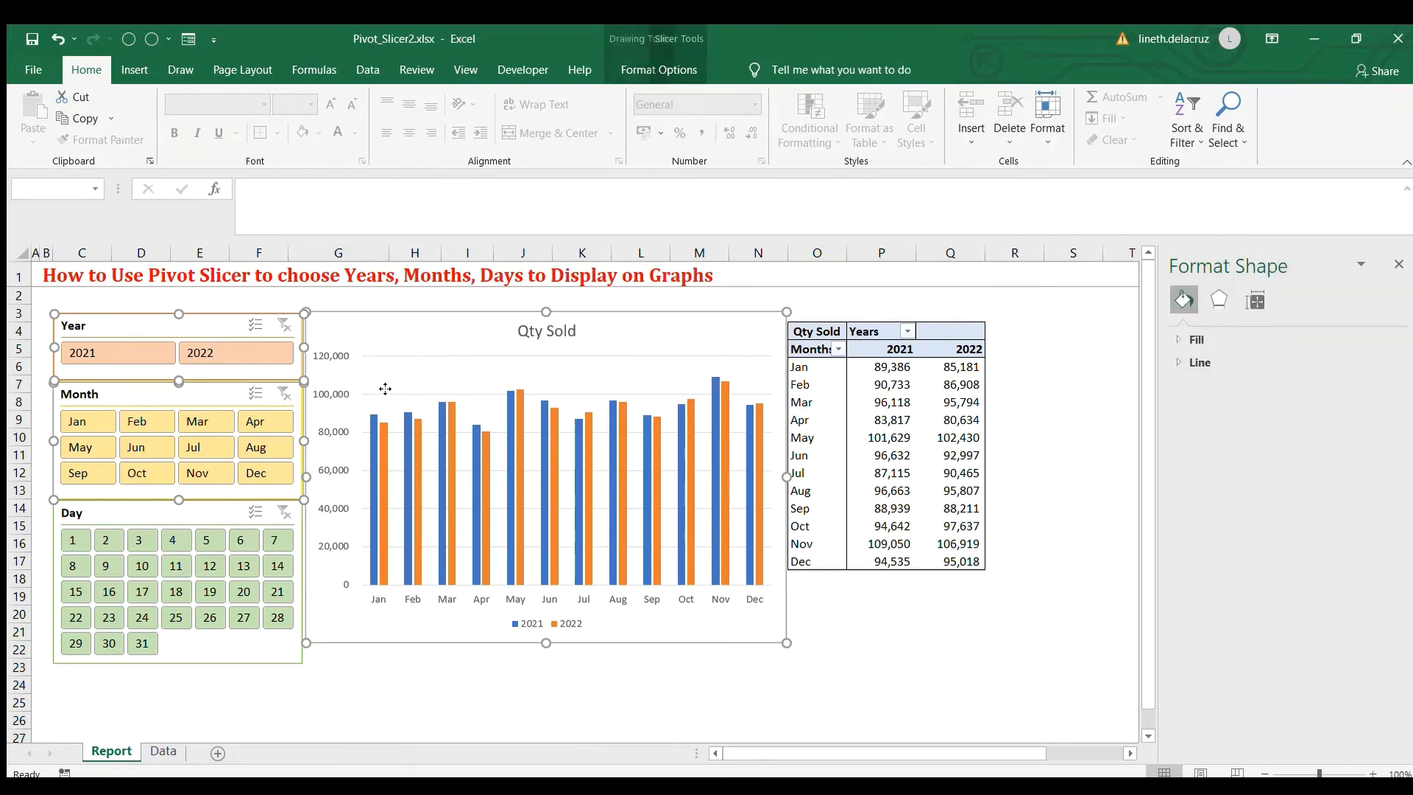
{"action": "left_click", "coordinate": [218, 515], "text": "ctrl"}
{"action": "left_click_drag", "start_coordinate": [437, 328], "coordinate": [435, 336]}
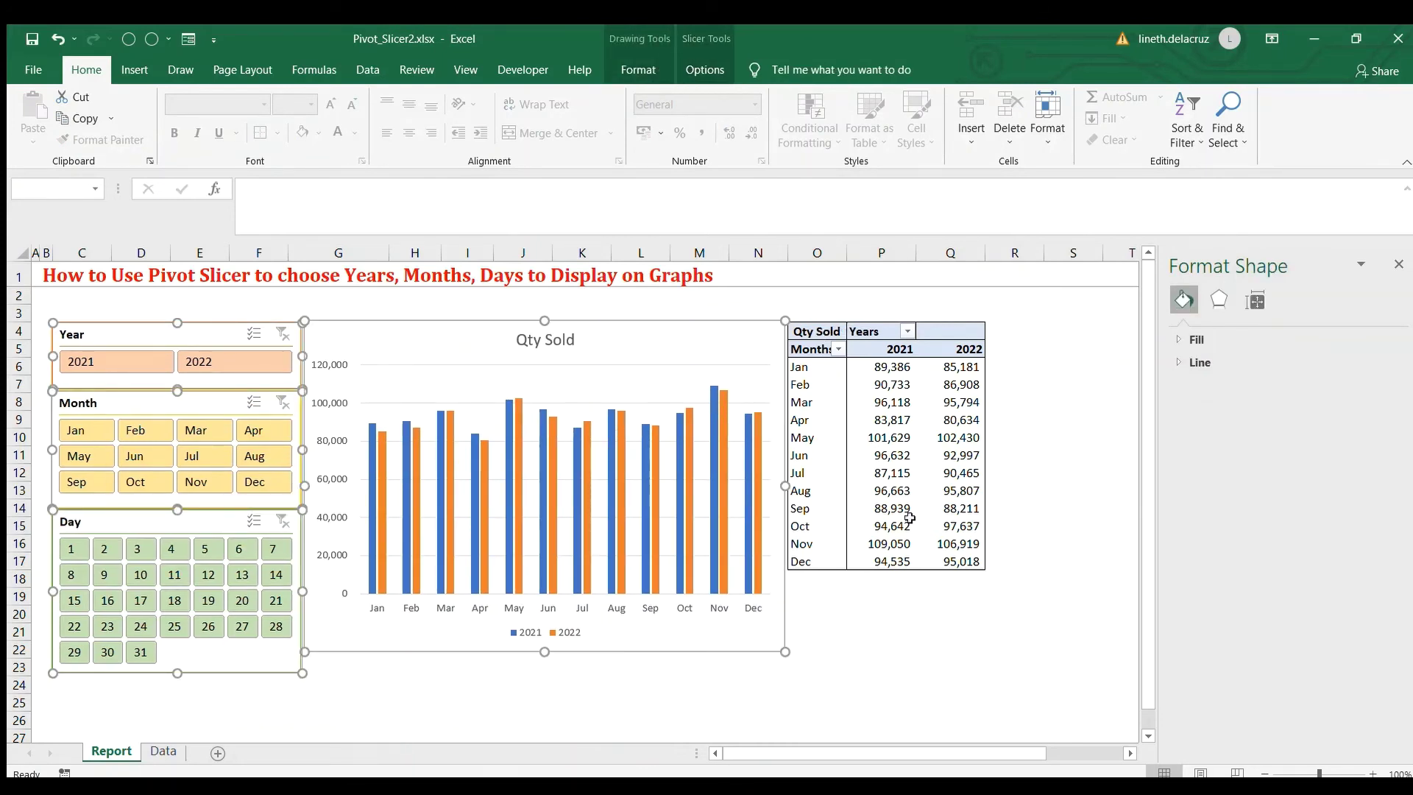
{"action": "left_click", "coordinate": [886, 639]}
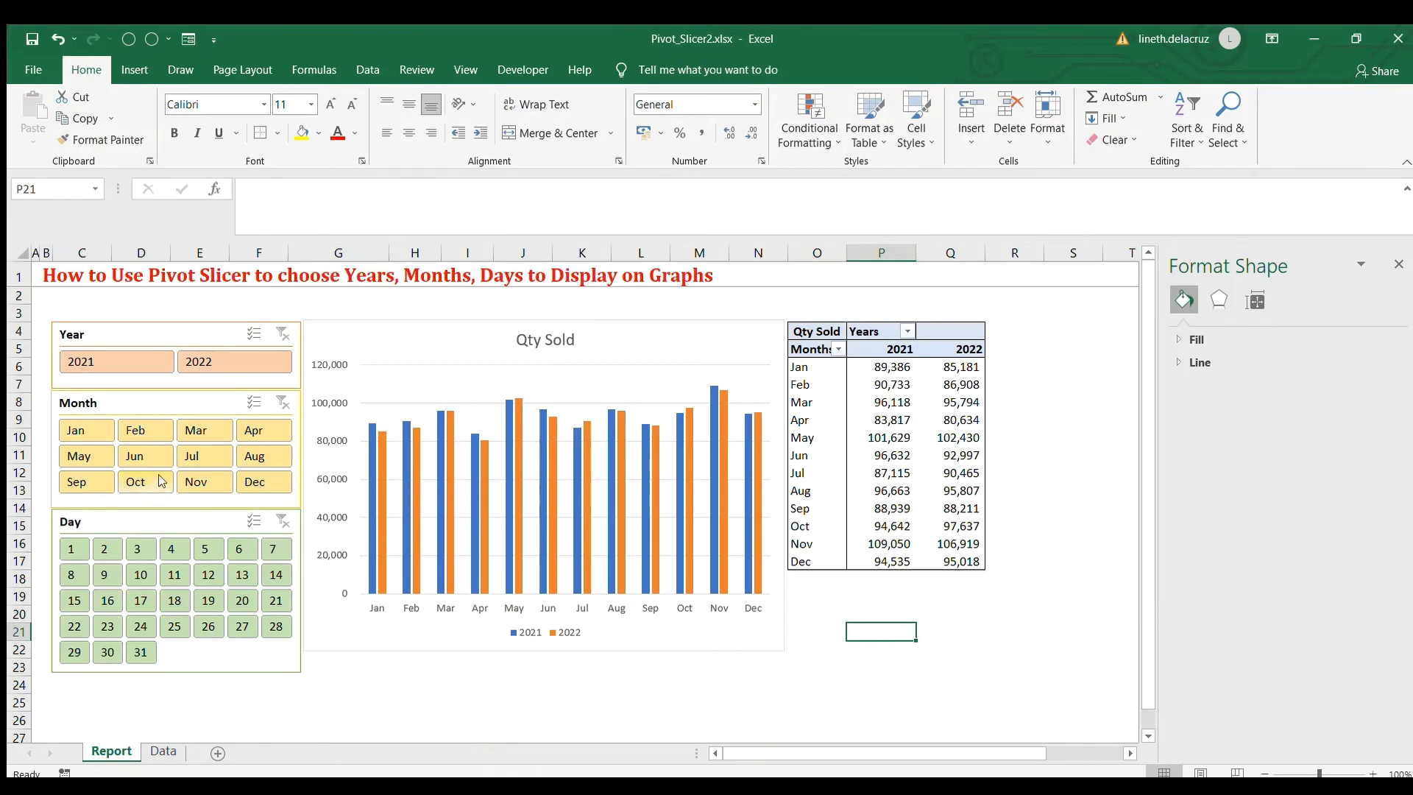
{"action": "left_click", "coordinate": [102, 361]}
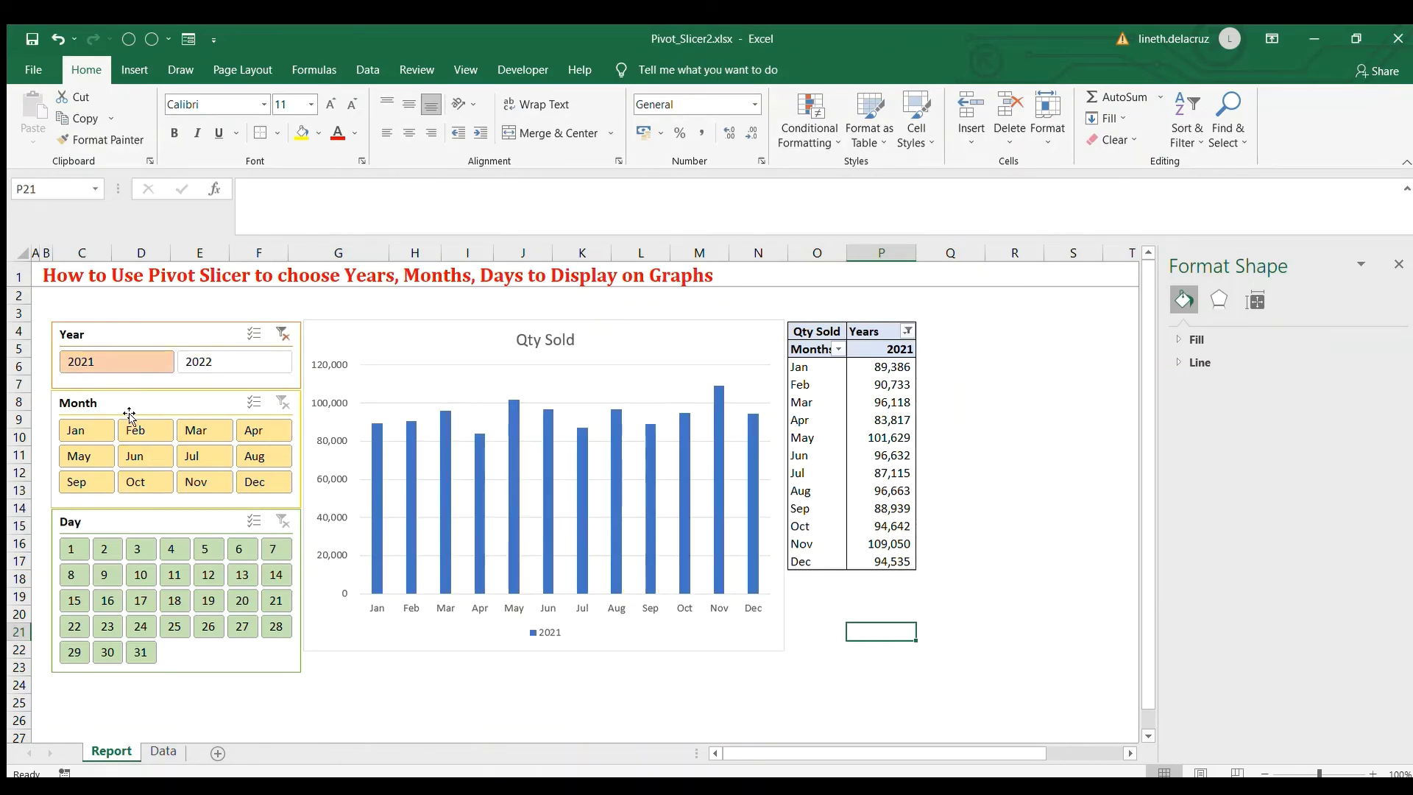
{"action": "left_click_drag", "start_coordinate": [83, 431], "coordinate": [151, 454]}
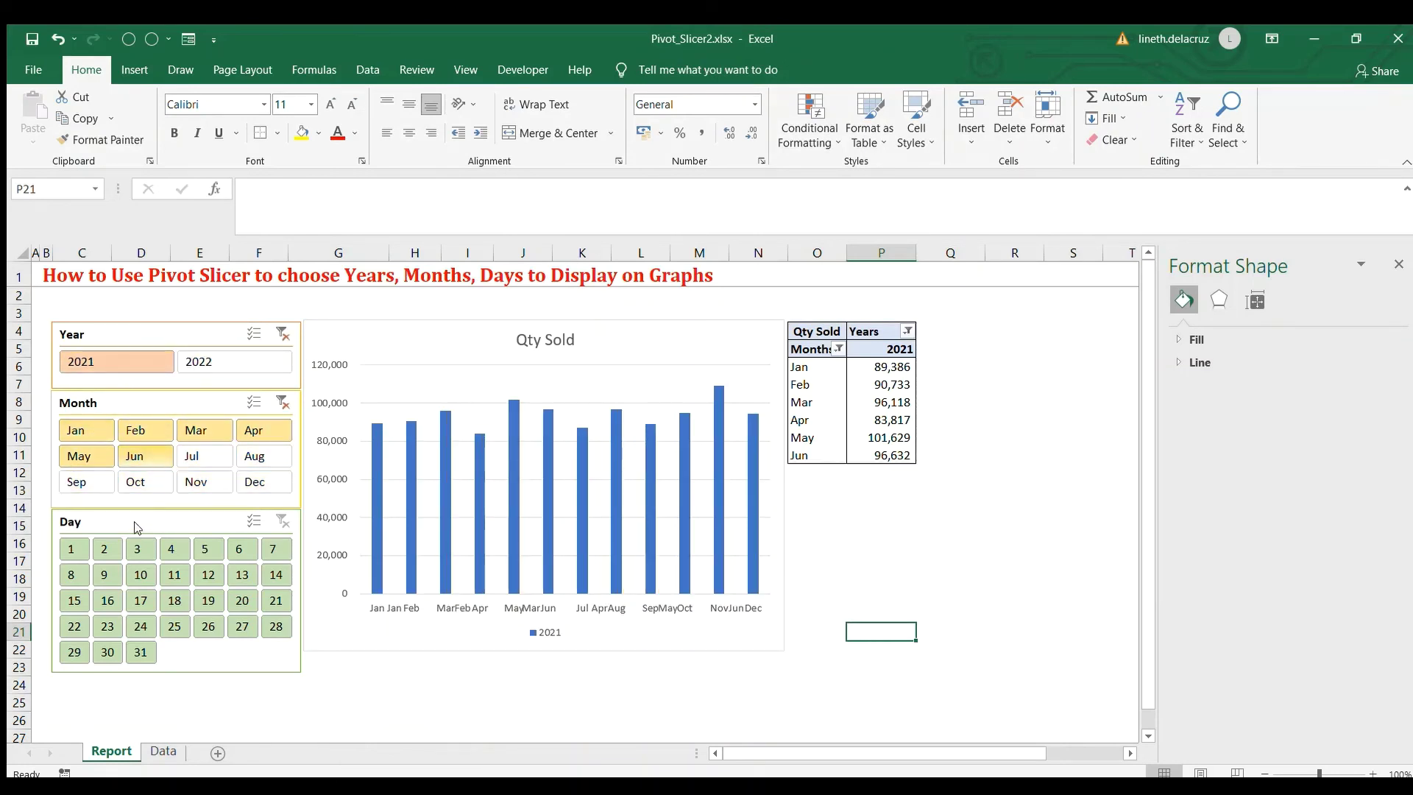
{"action": "left_click_drag", "start_coordinate": [71, 548], "coordinate": [294, 552]}
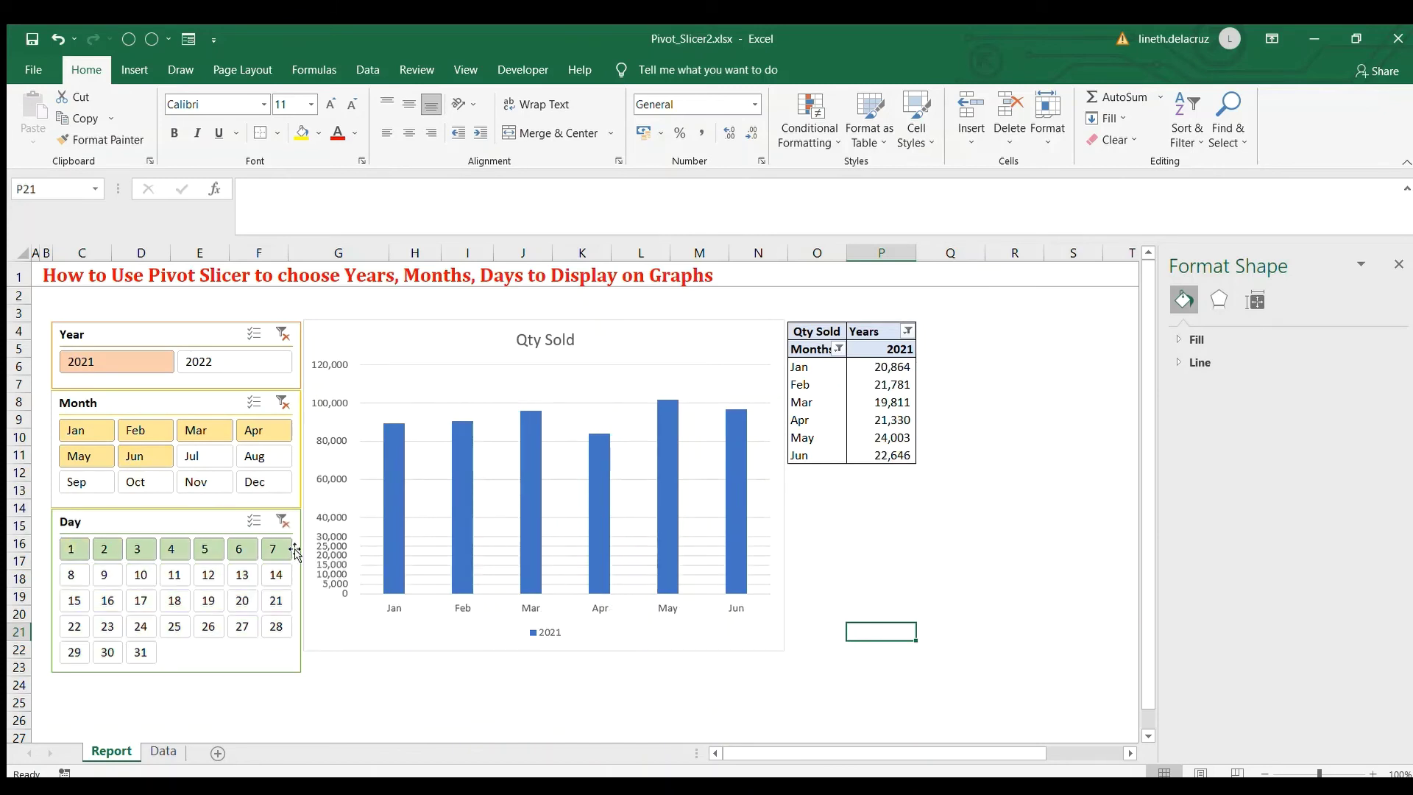
{"action": "left_click_drag", "start_coordinate": [108, 355], "coordinate": [234, 361]}
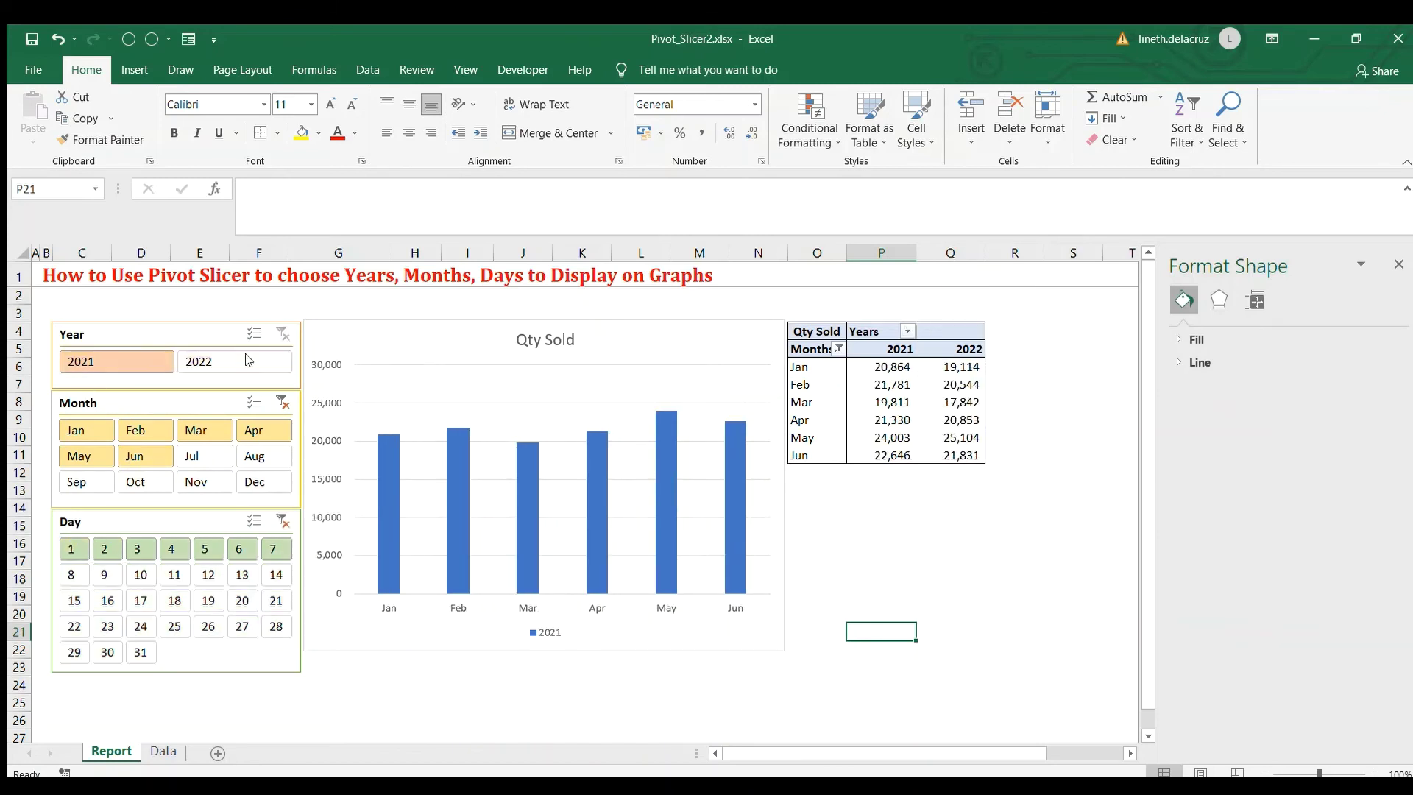
{"action": "left_click_drag", "start_coordinate": [82, 430], "coordinate": [263, 482]}
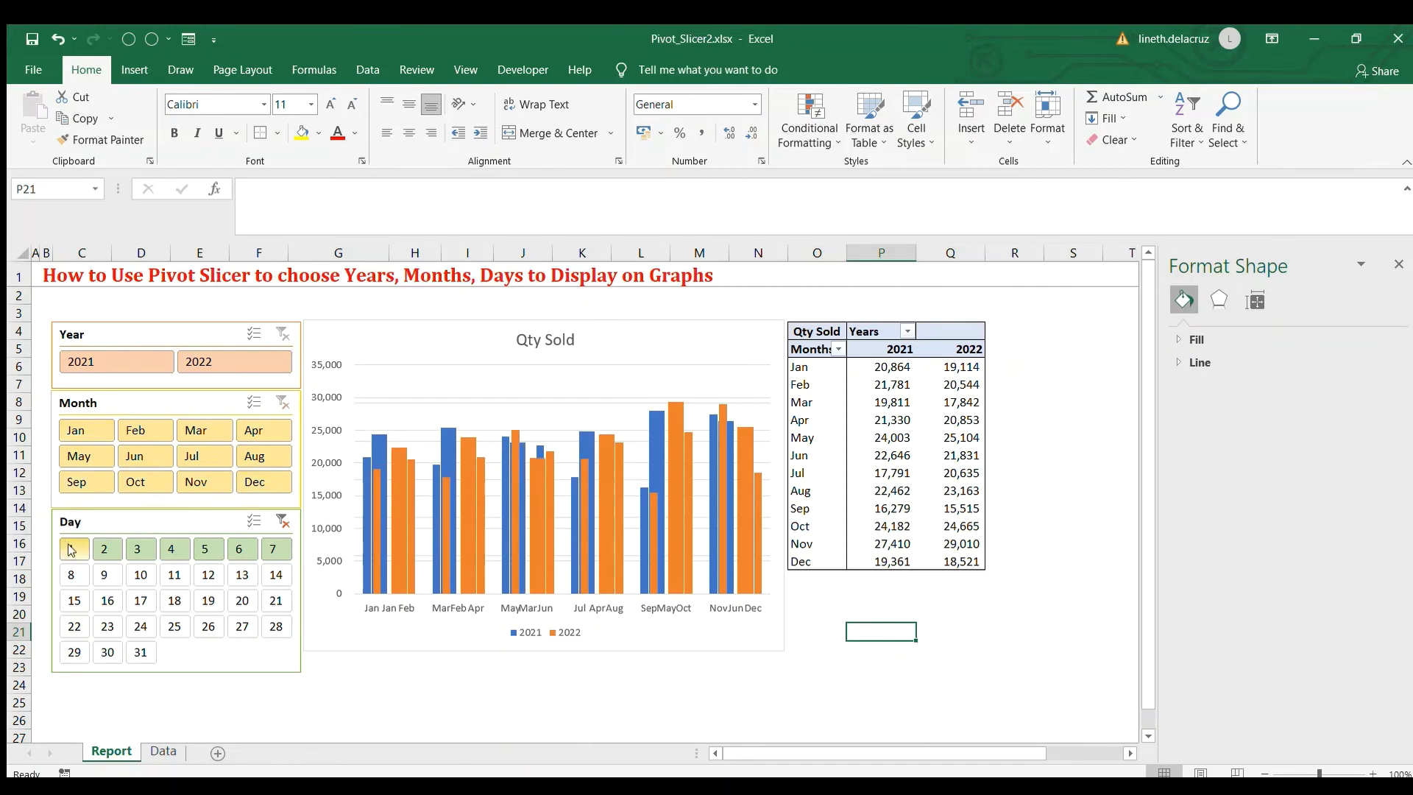
{"action": "left_click_drag", "start_coordinate": [70, 548], "coordinate": [140, 652]}
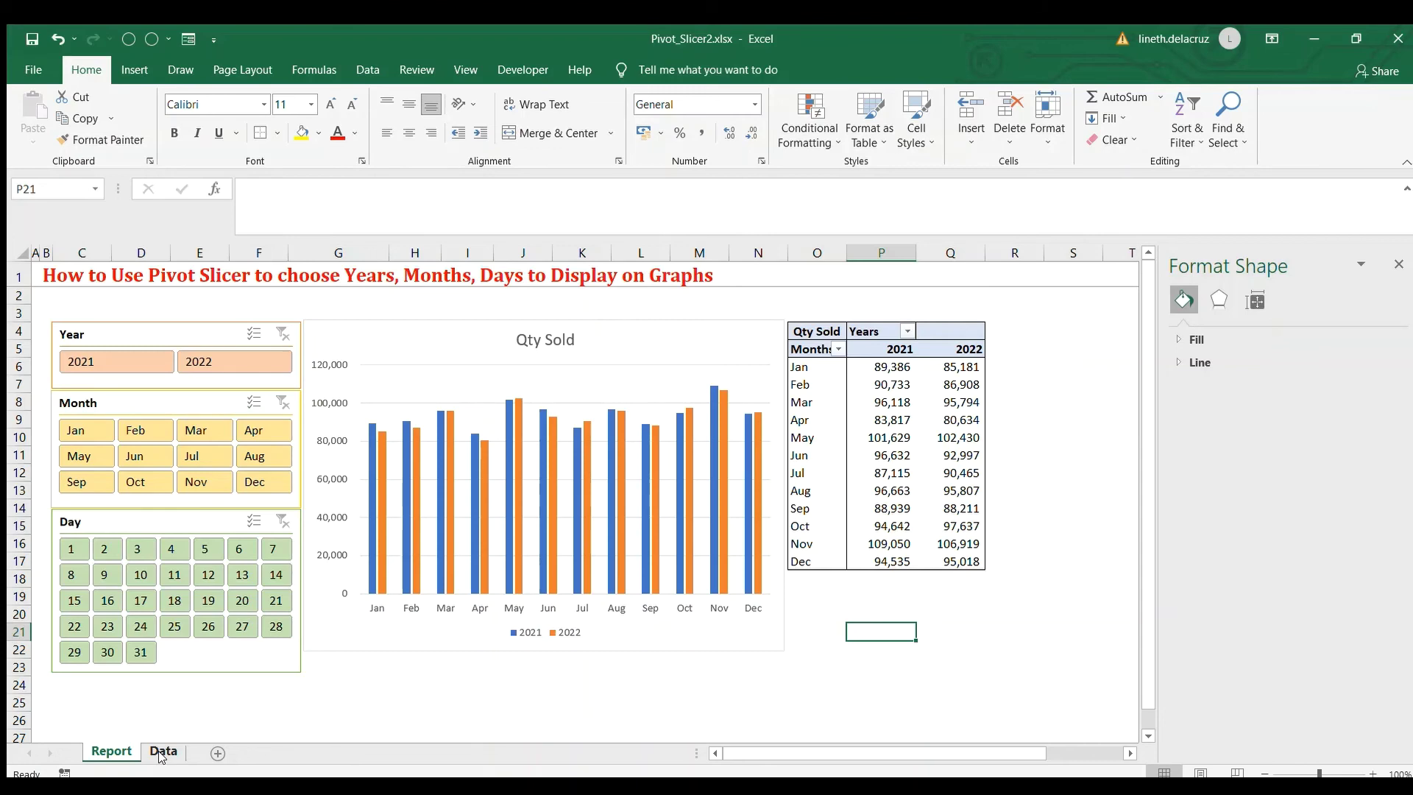
Unhide columns G:H on the Data sheet and copy the 2023 dates and quantities
{"action": "left_click", "coordinate": [160, 752]}
{"action": "left_click_drag", "start_coordinate": [366, 252], "coordinate": [414, 255]}
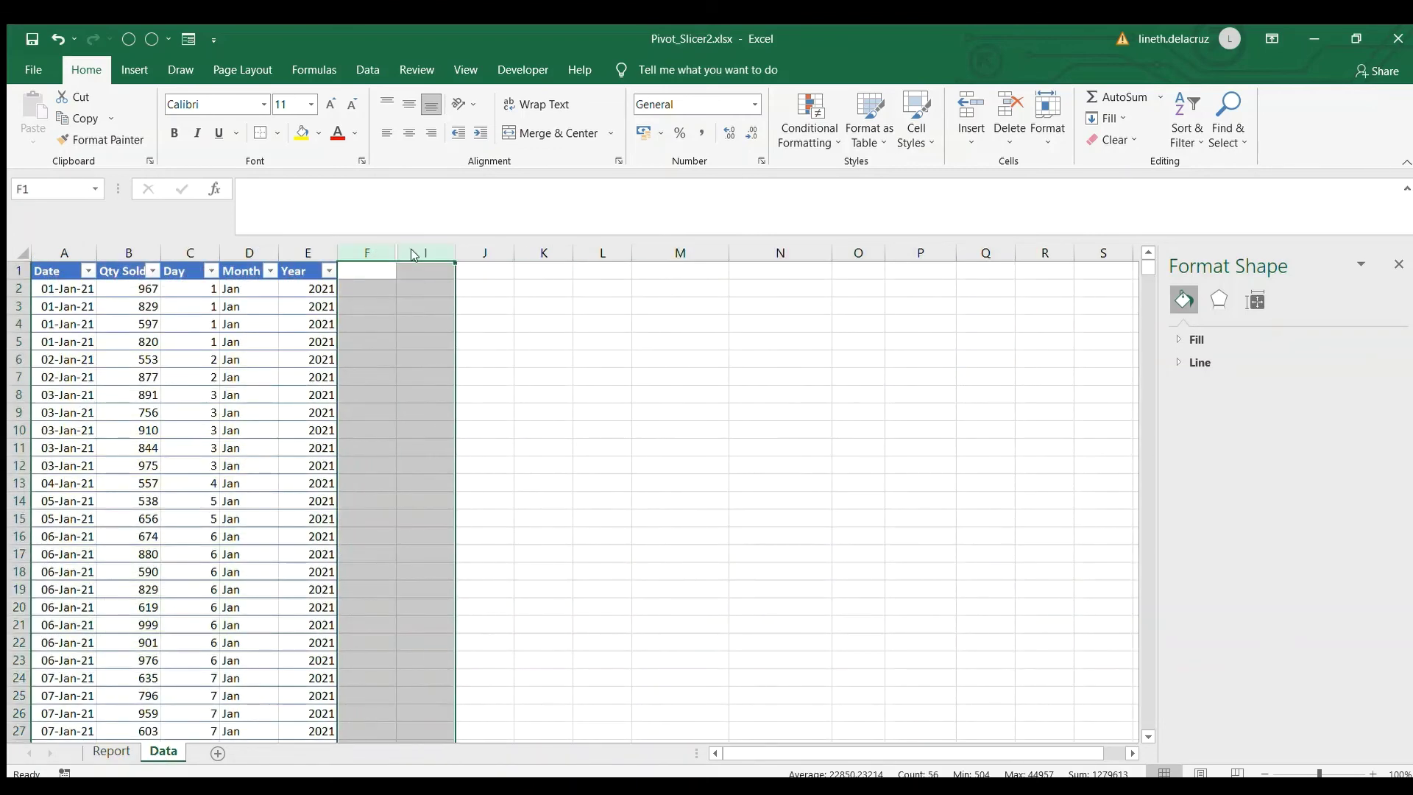
{"action": "key", "text": "ctrl+shift+0"}
{"action": "left_click", "coordinate": [453, 288]}
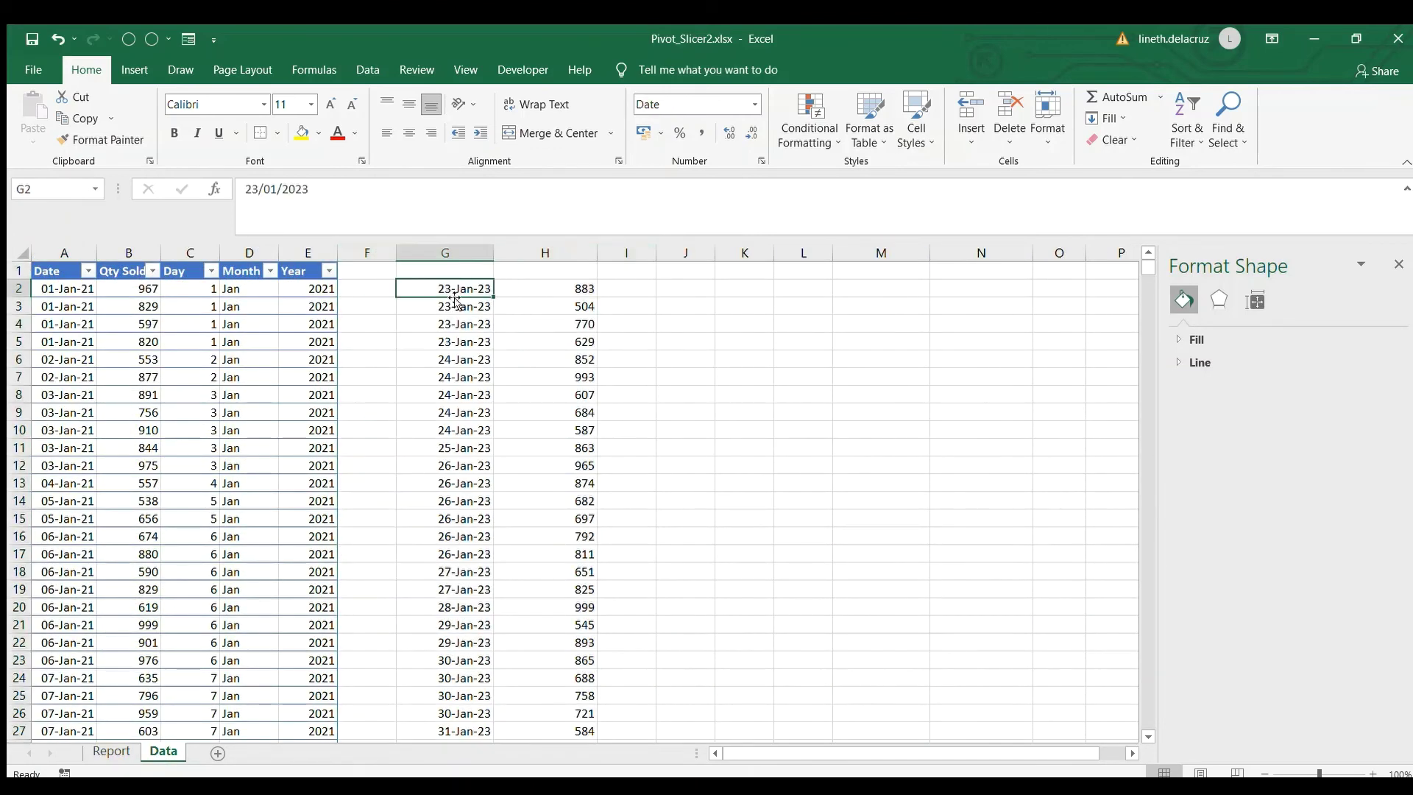
{"action": "key", "text": "shift+Right"}
{"action": "key", "text": "ctrl+shift+Down"}
{"action": "key", "text": "ctrl+c"}
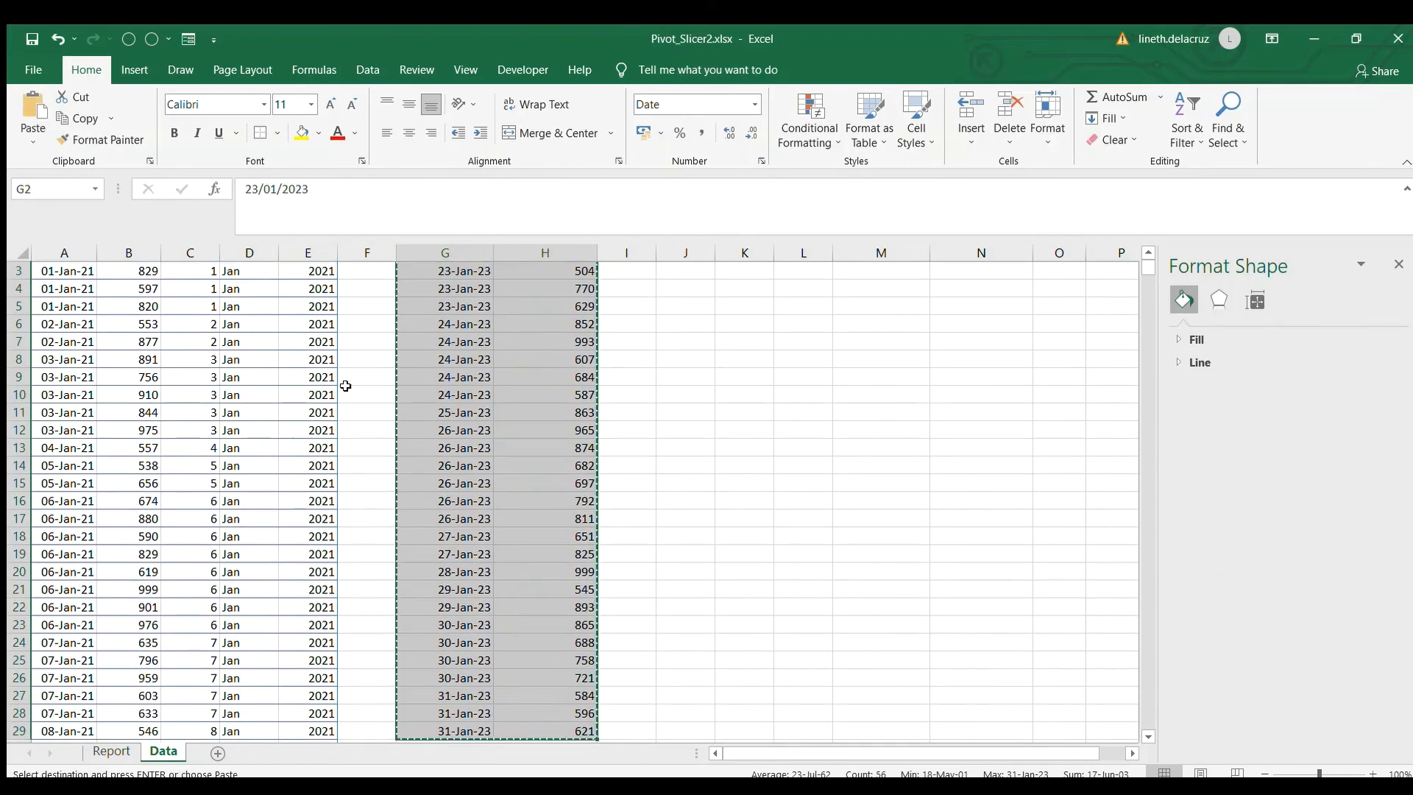
Paste the 2023 rows below the table and check Day, Month and Year (2023) filled in
{"action": "left_click", "coordinate": [74, 508]}
{"action": "key", "text": "ctrl+Down"}
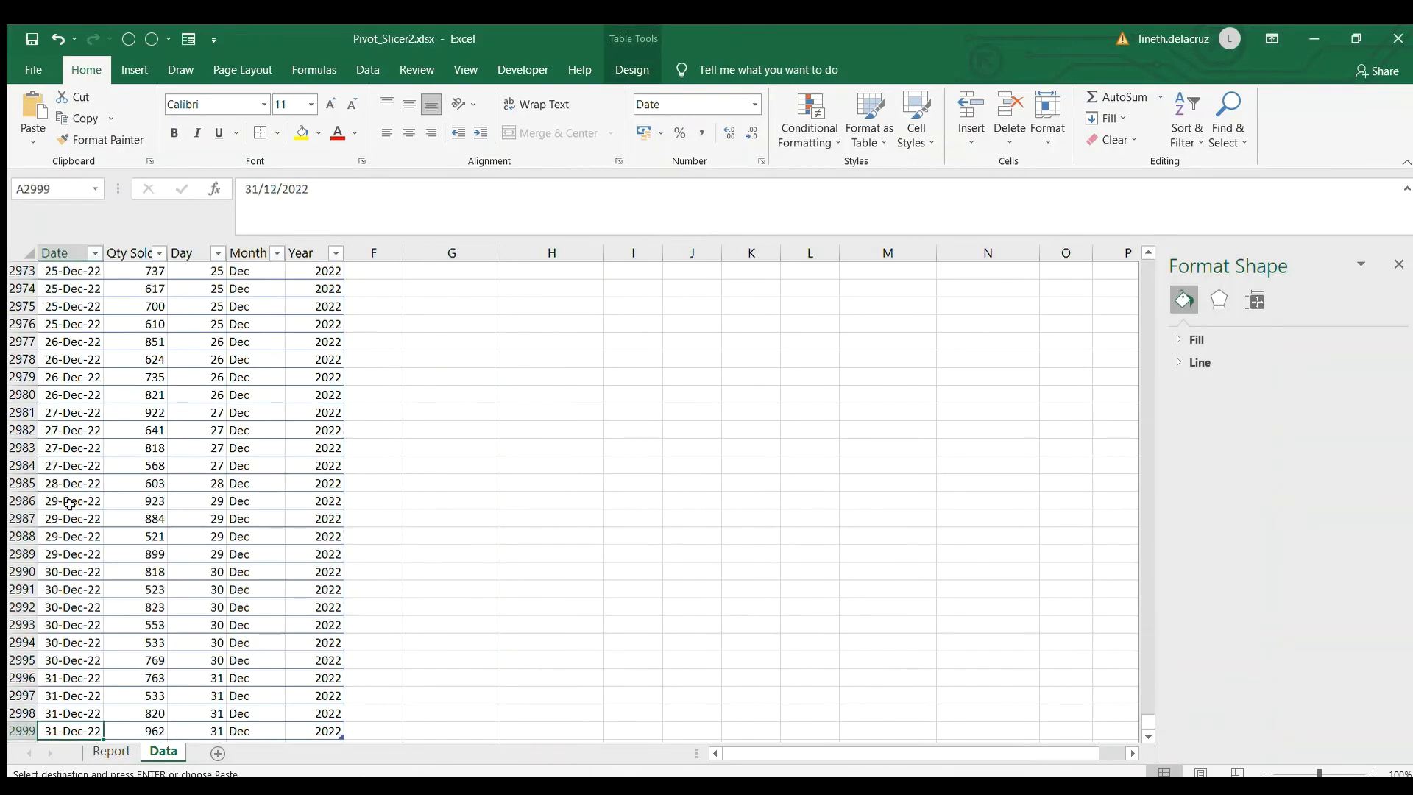
{"action": "key", "text": "Down"}
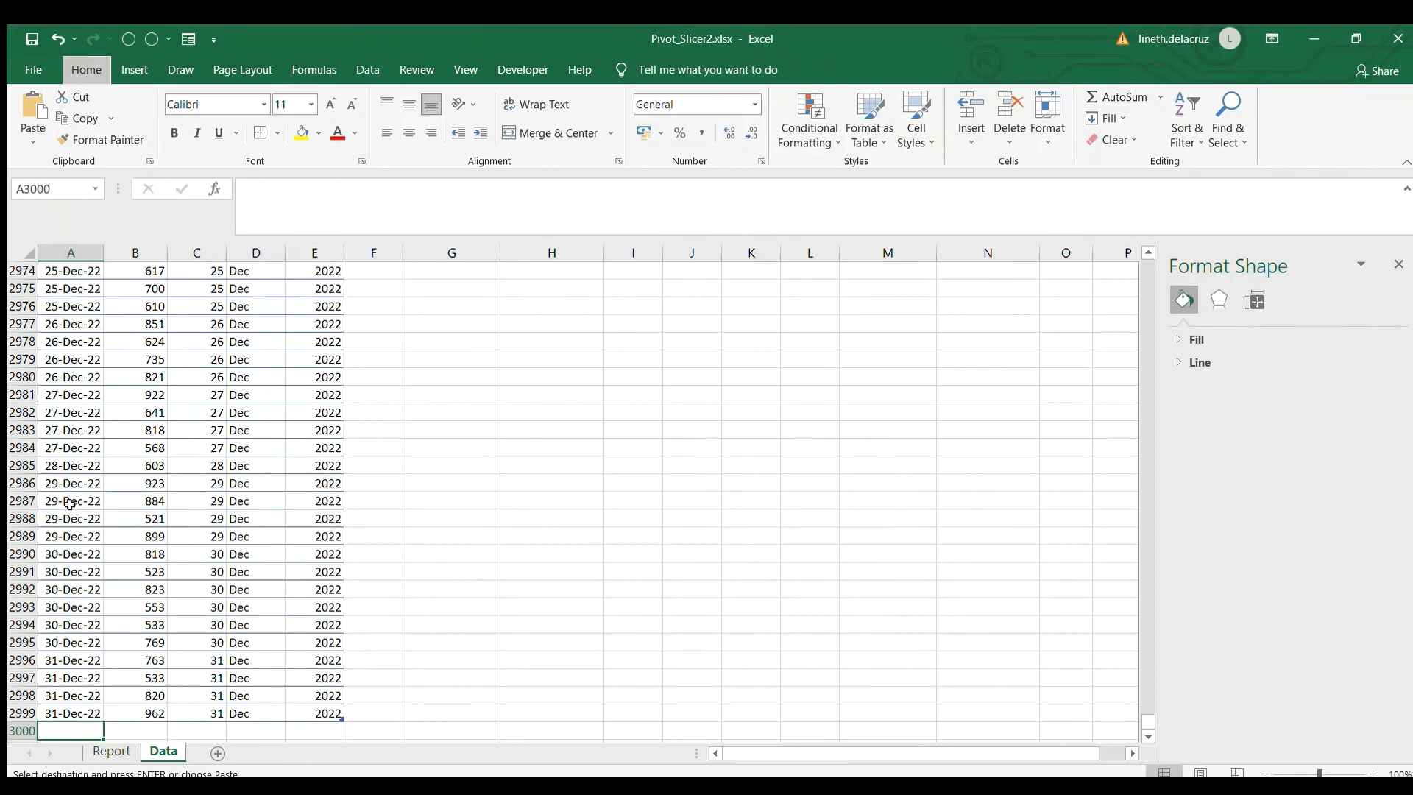
{"action": "key", "text": "ctrl+v"}
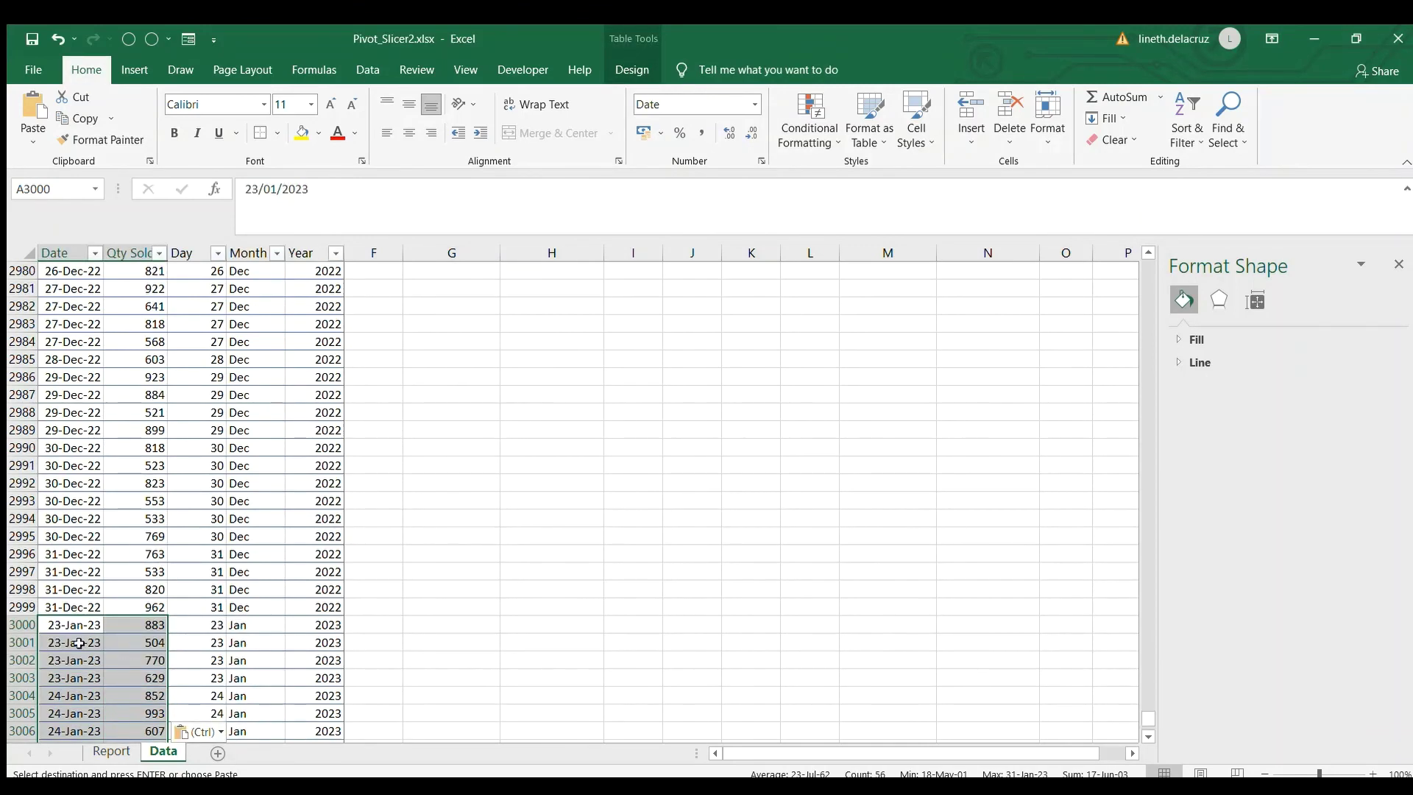
{"action": "left_click", "coordinate": [208, 626]}
{"action": "left_click", "coordinate": [259, 626]}
{"action": "left_click", "coordinate": [329, 626]}
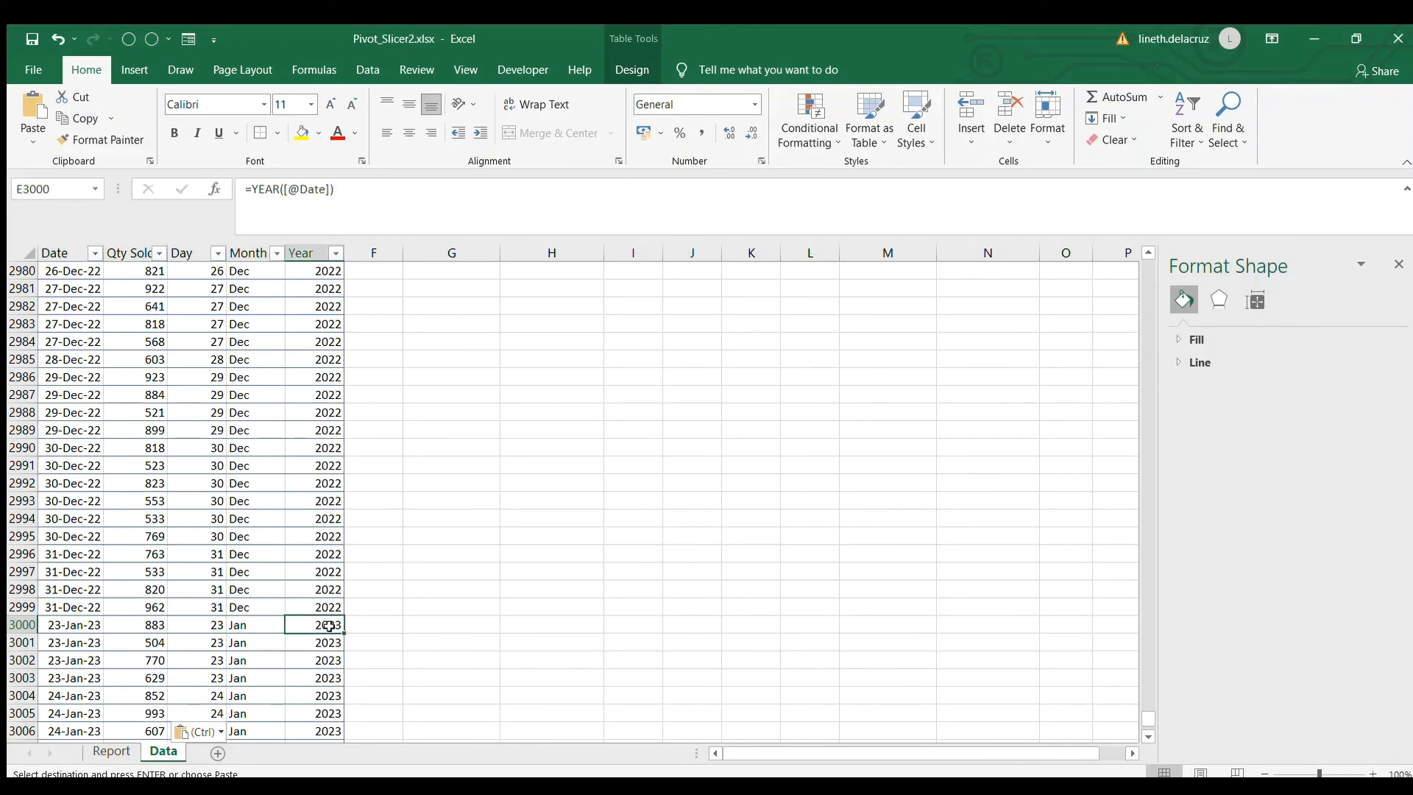
Refresh All on the Report sheet so 2023 appears, January showing 20,939
{"action": "left_click", "coordinate": [103, 750]}
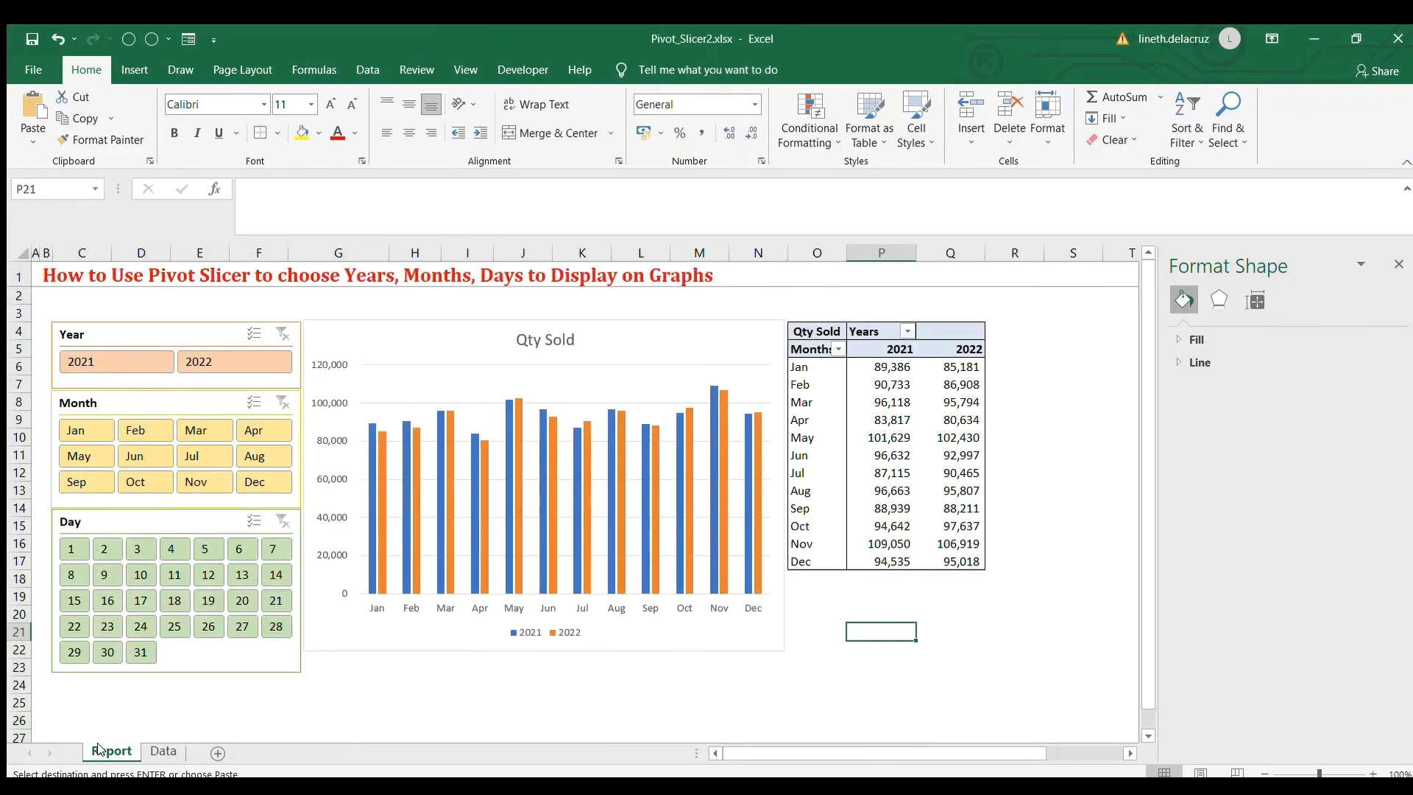
{"action": "left_click", "coordinate": [367, 69]}
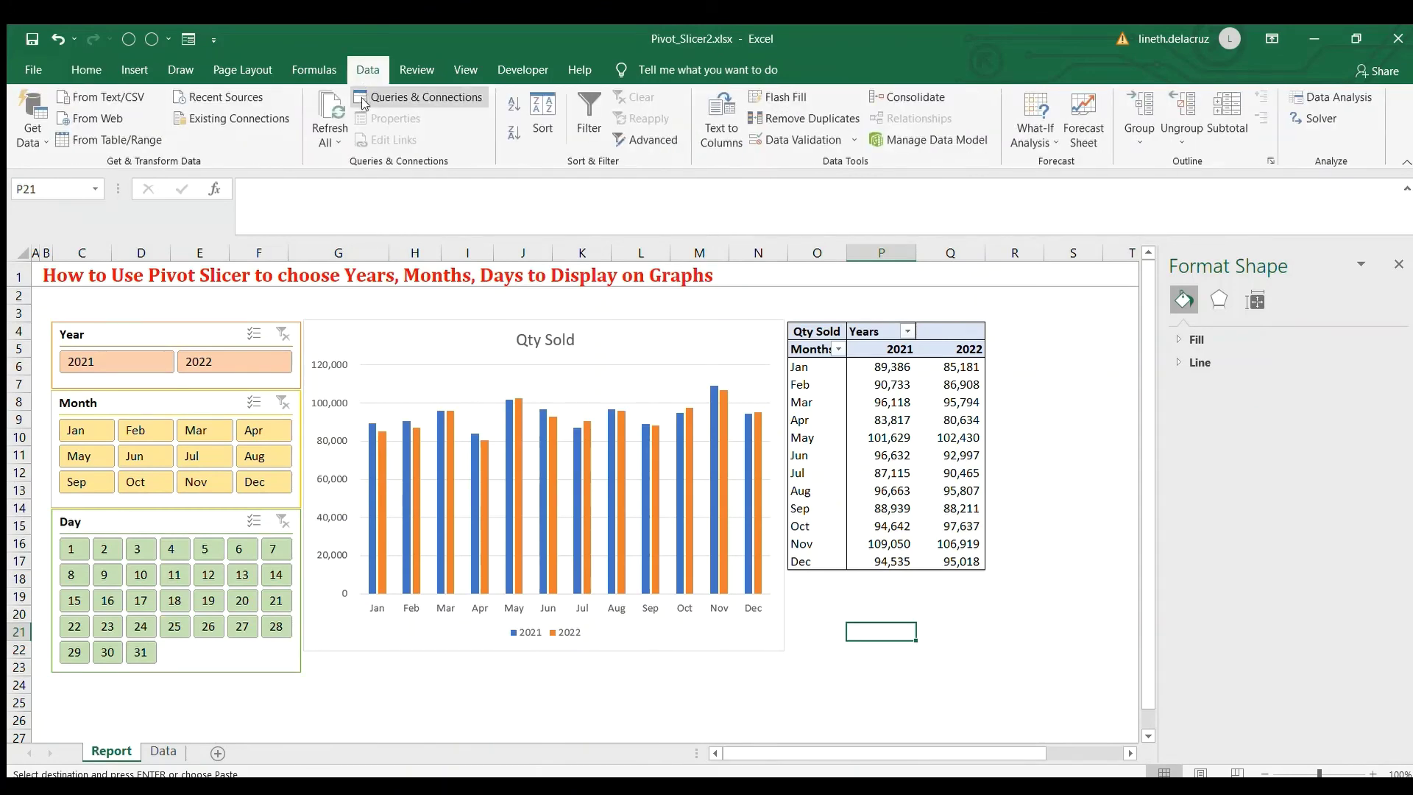
{"action": "left_click", "coordinate": [330, 117]}
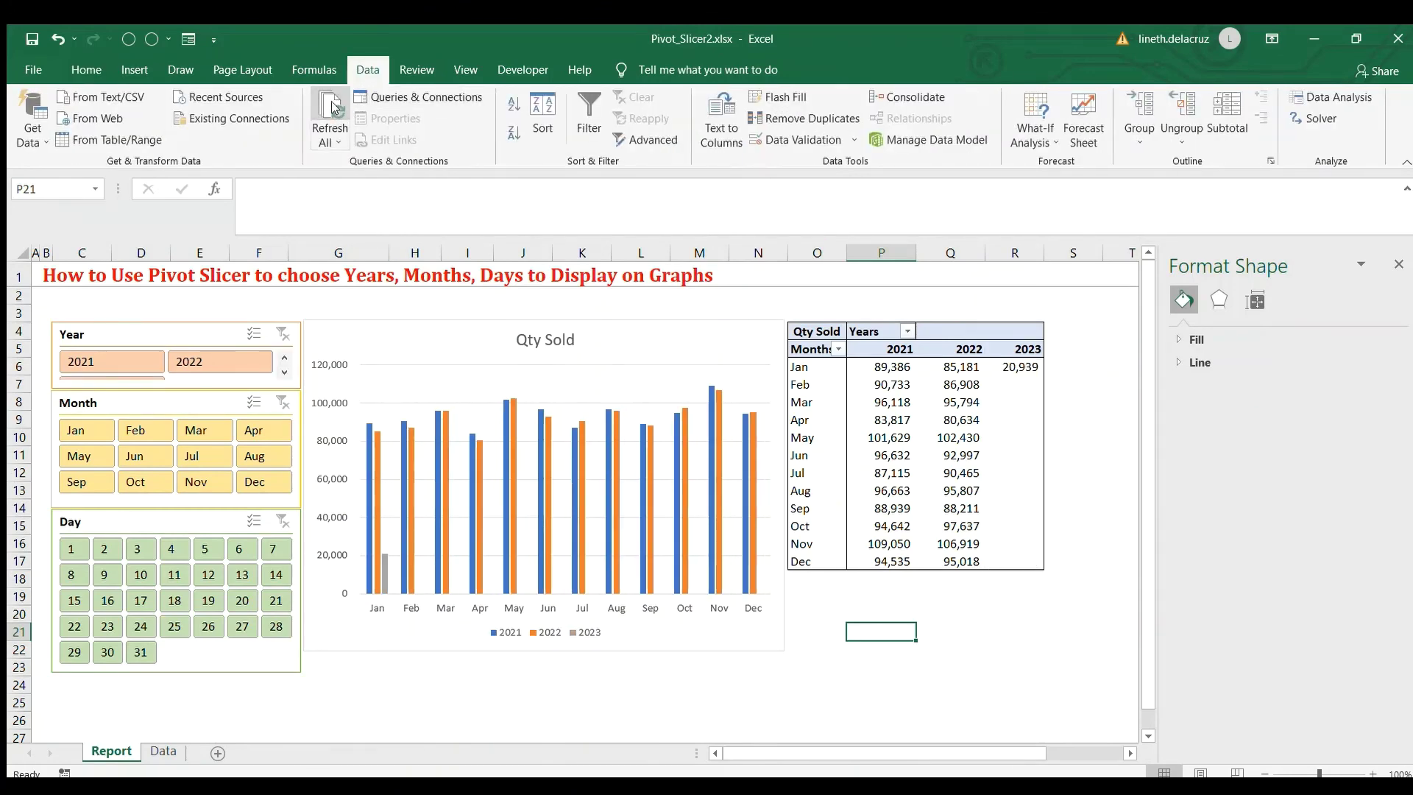
{"action": "left_click", "coordinate": [112, 349]}
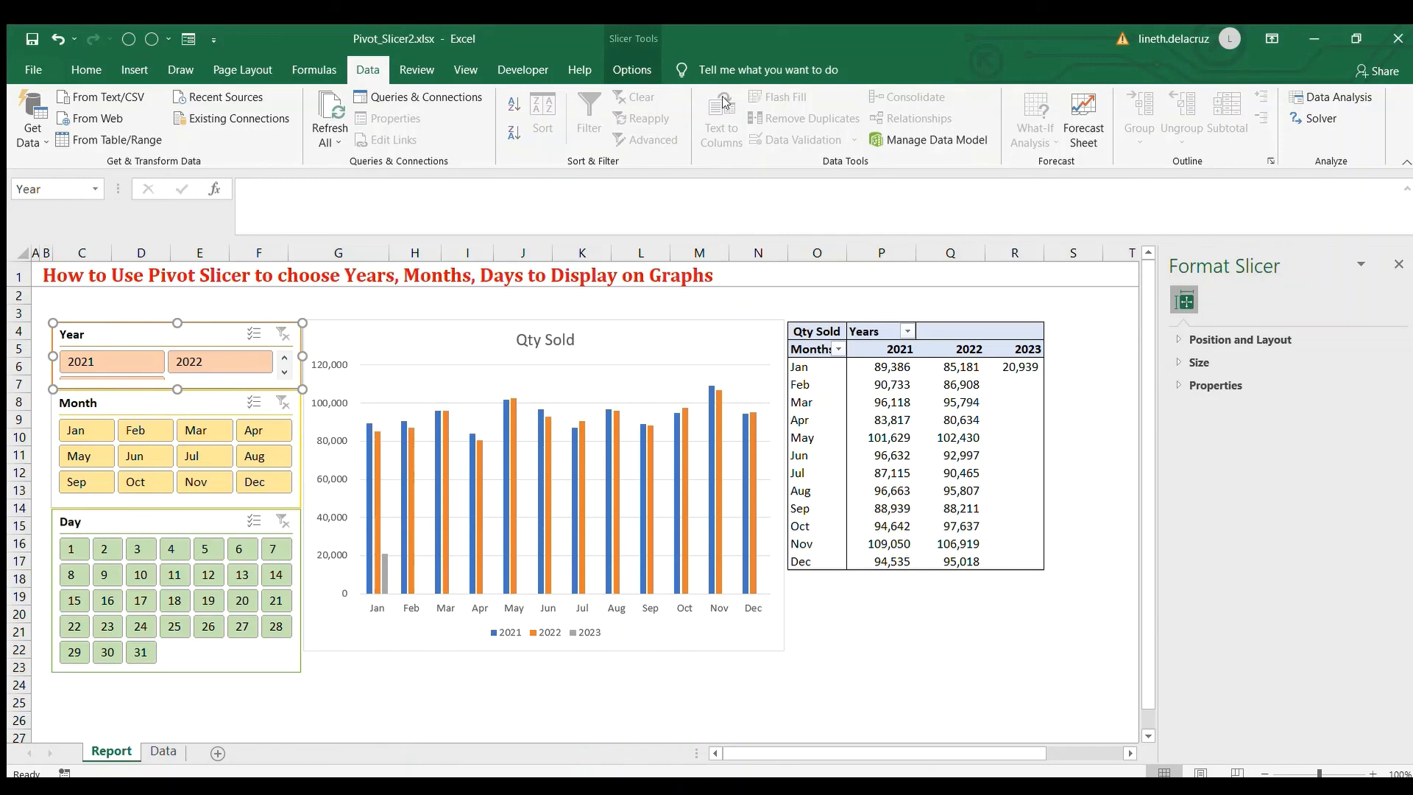
{"action": "left_click", "coordinate": [633, 70]}
Set the Year slicer to 3 columns, test year and month filters, then reselect all twelve months
{"action": "left_click", "coordinate": [972, 96]}
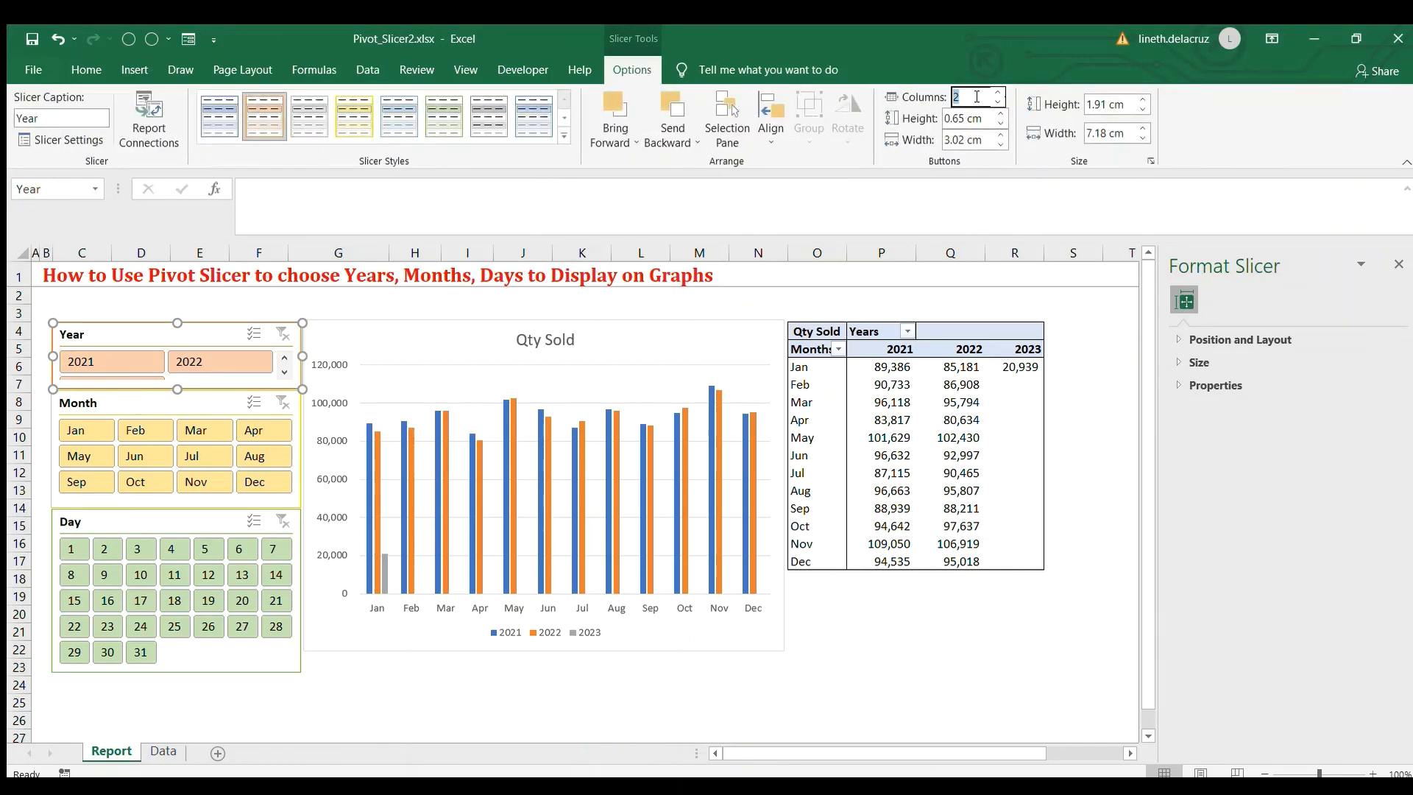
{"action": "key", "text": "Return"}
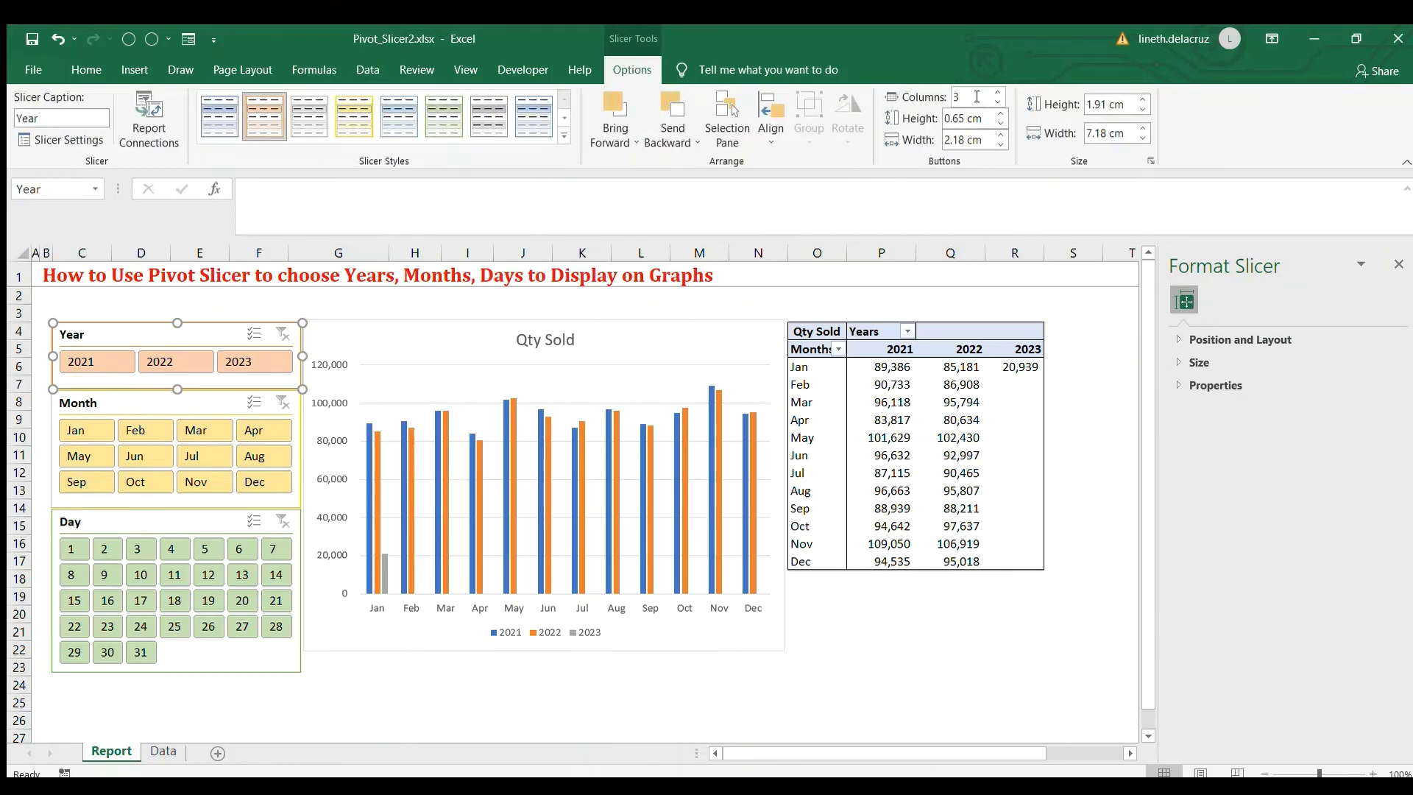
{"action": "left_click", "coordinate": [239, 362]}
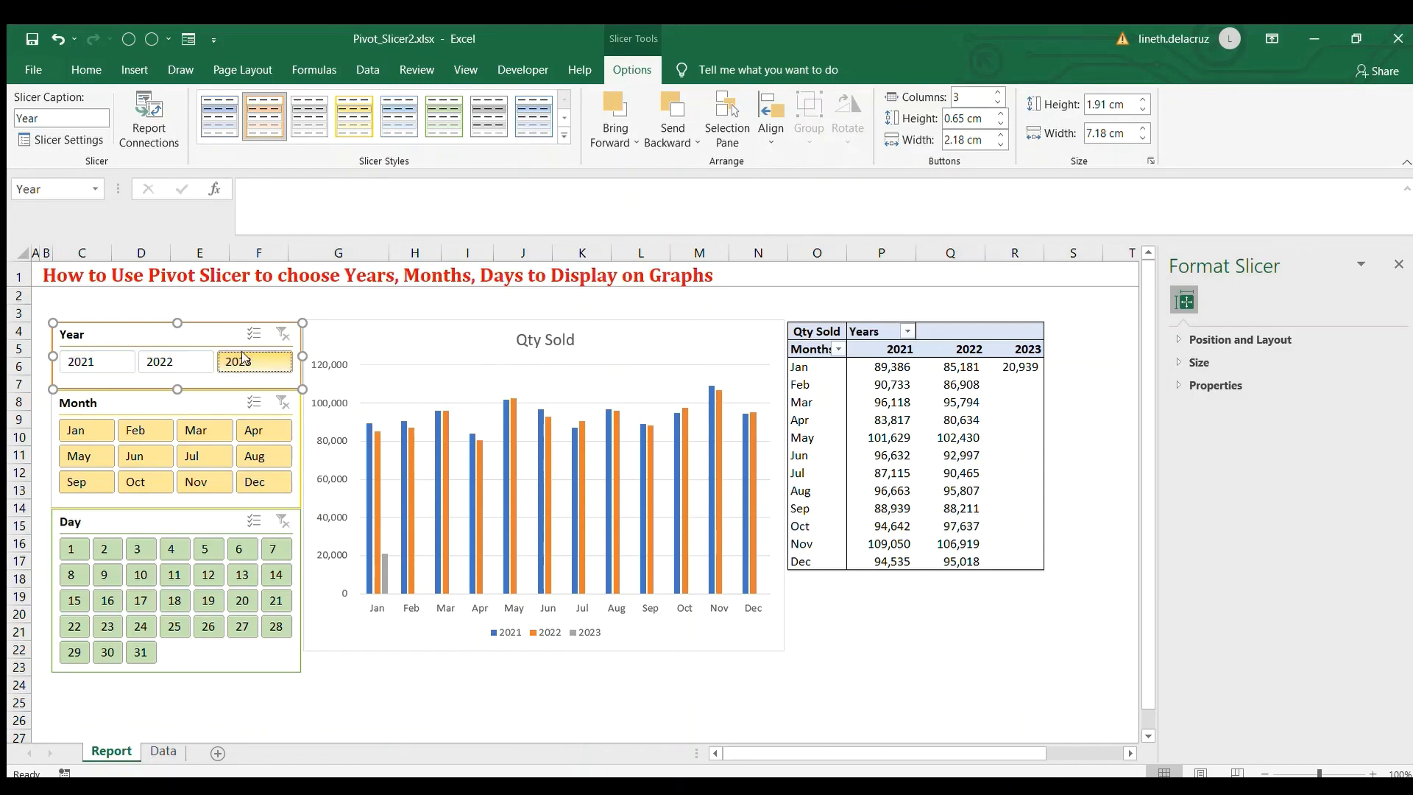
{"action": "left_click", "coordinate": [111, 361]}
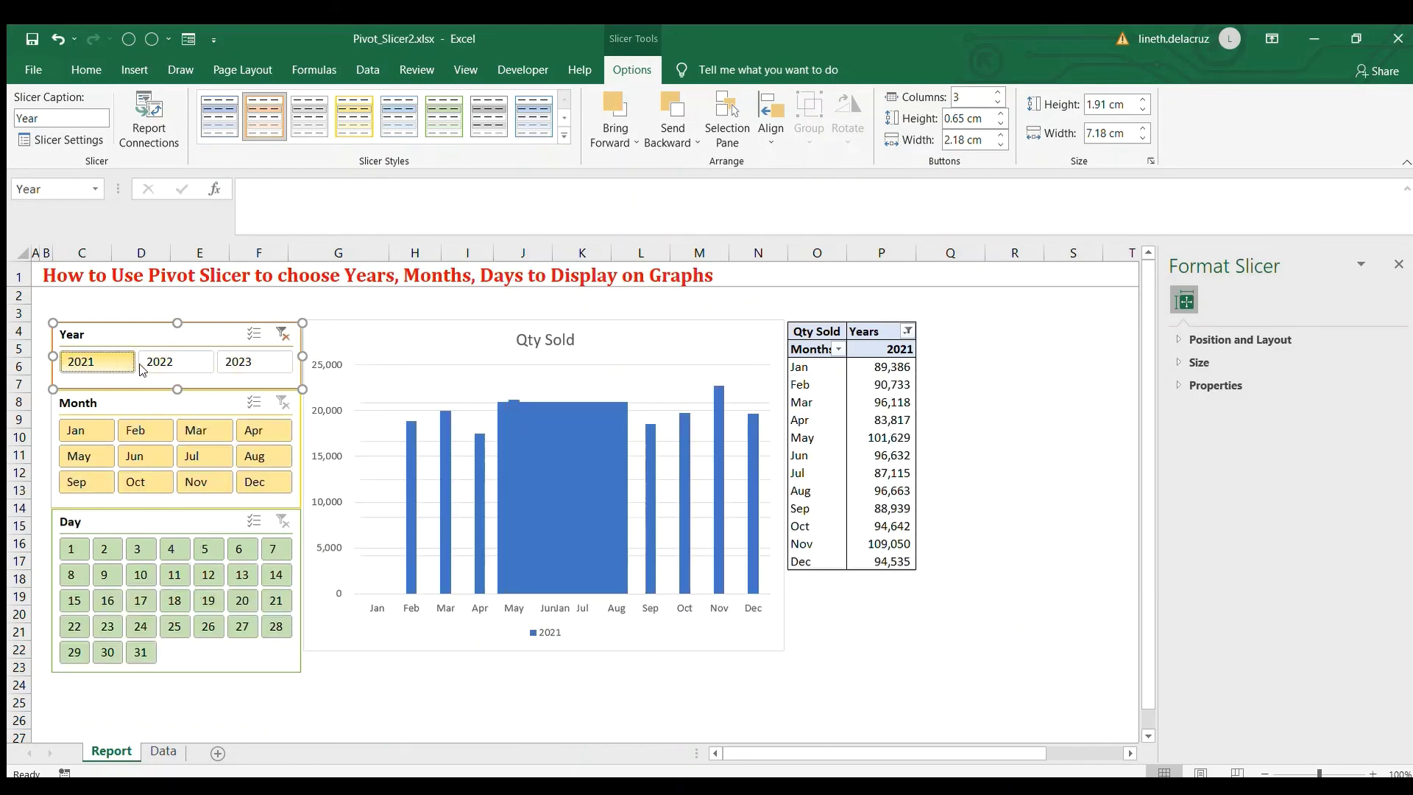
{"action": "left_click", "coordinate": [175, 361], "text": "ctrl"}
{"action": "left_click", "coordinate": [253, 361], "text": "ctrl"}
{"action": "left_click", "coordinate": [86, 429]}
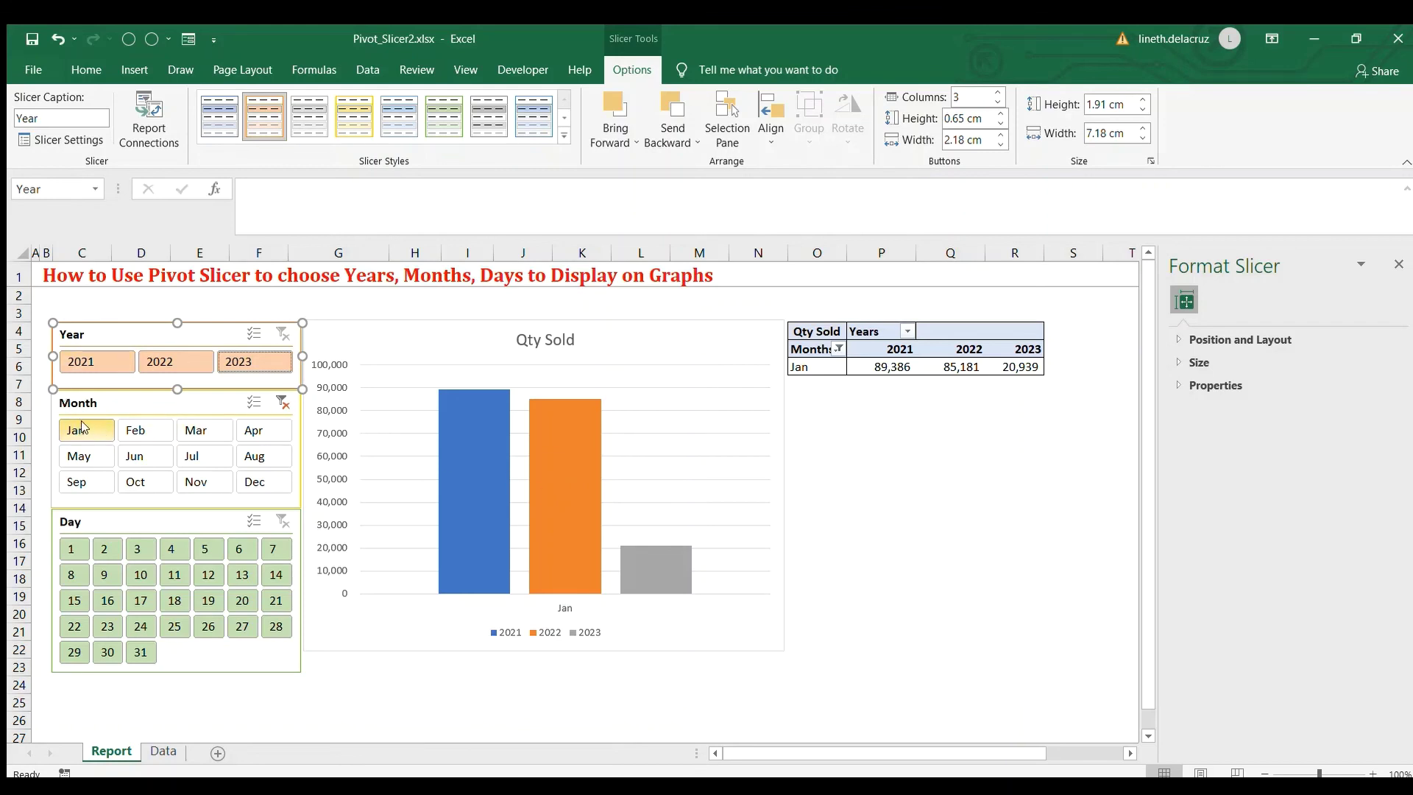
{"action": "left_click_drag", "start_coordinate": [82, 428], "coordinate": [263, 482]}
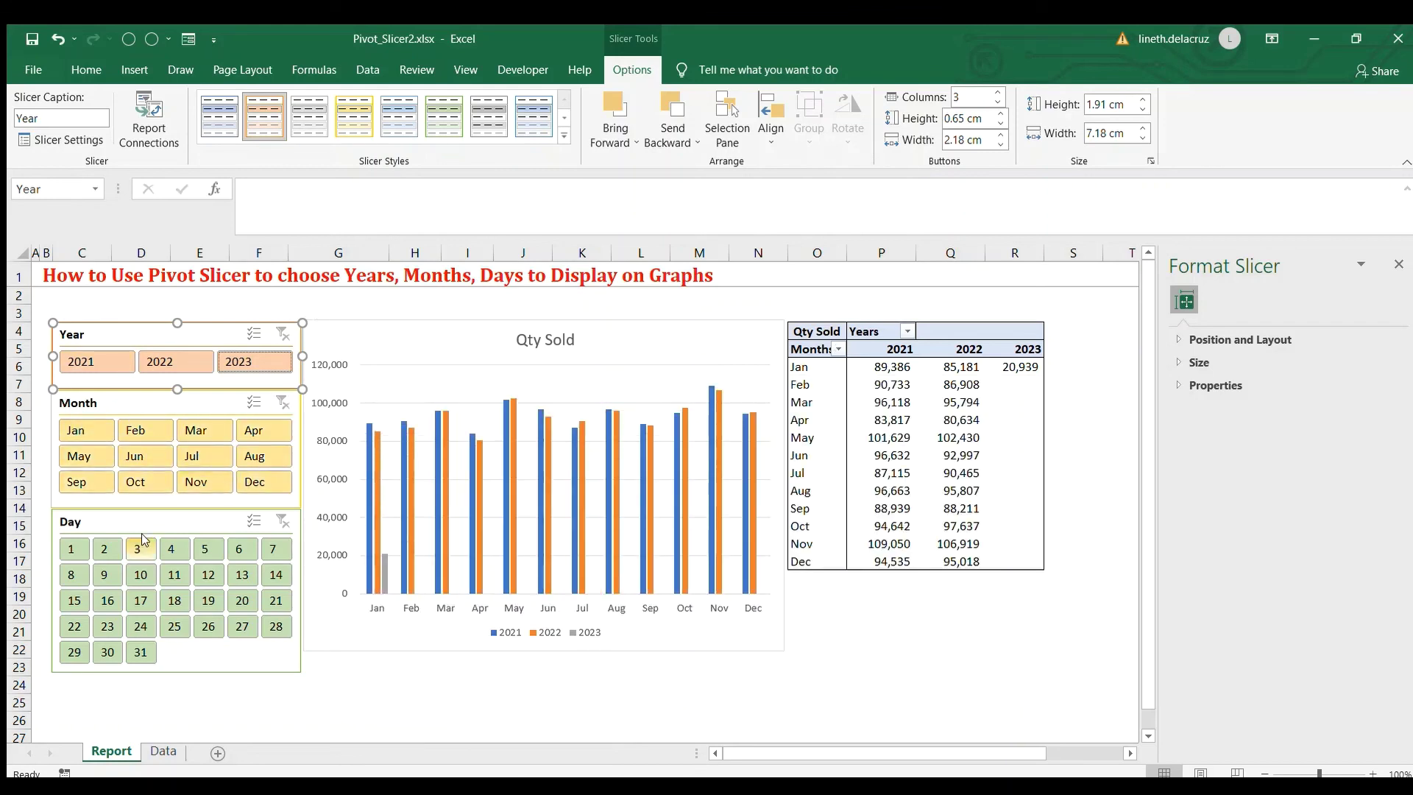
{"action": "left_click", "coordinate": [225, 296]}
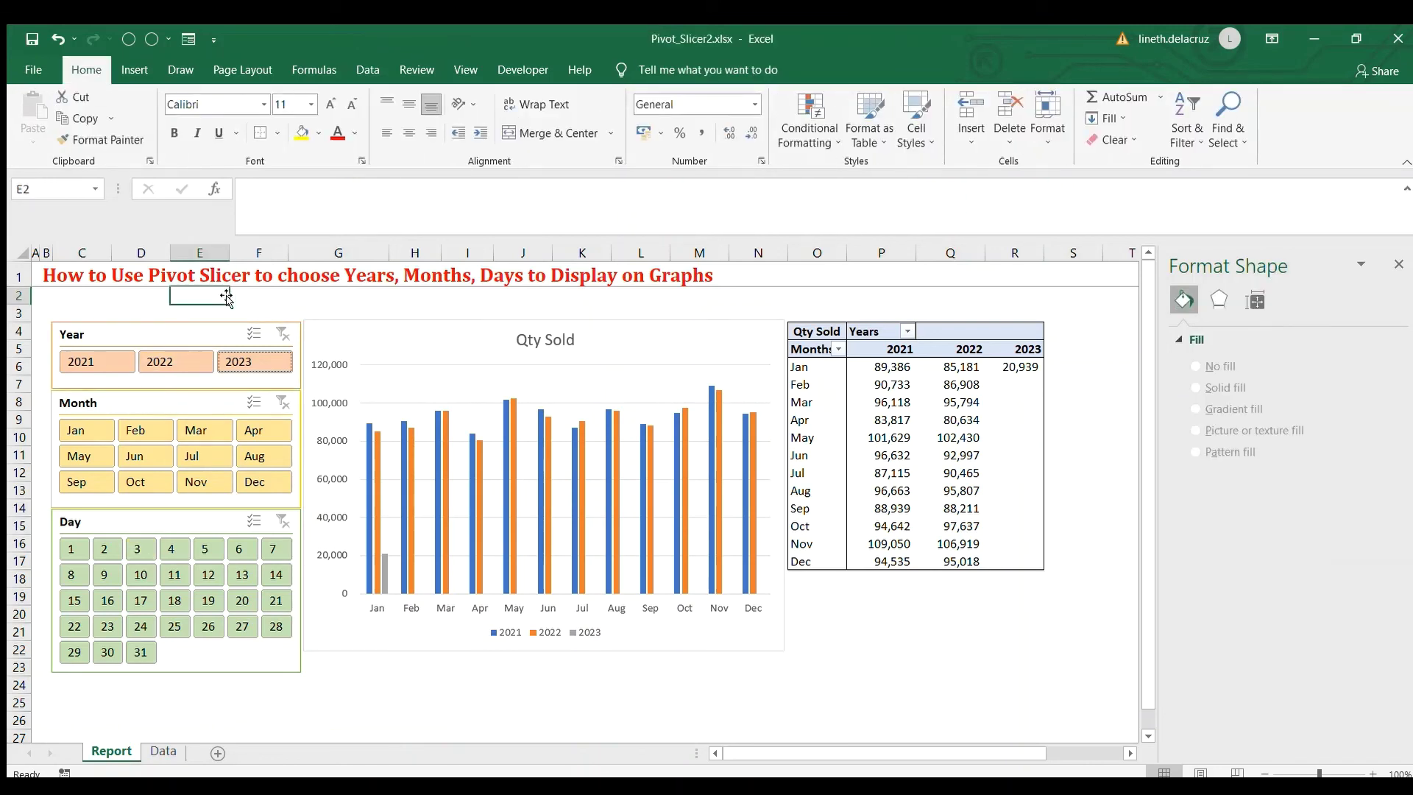